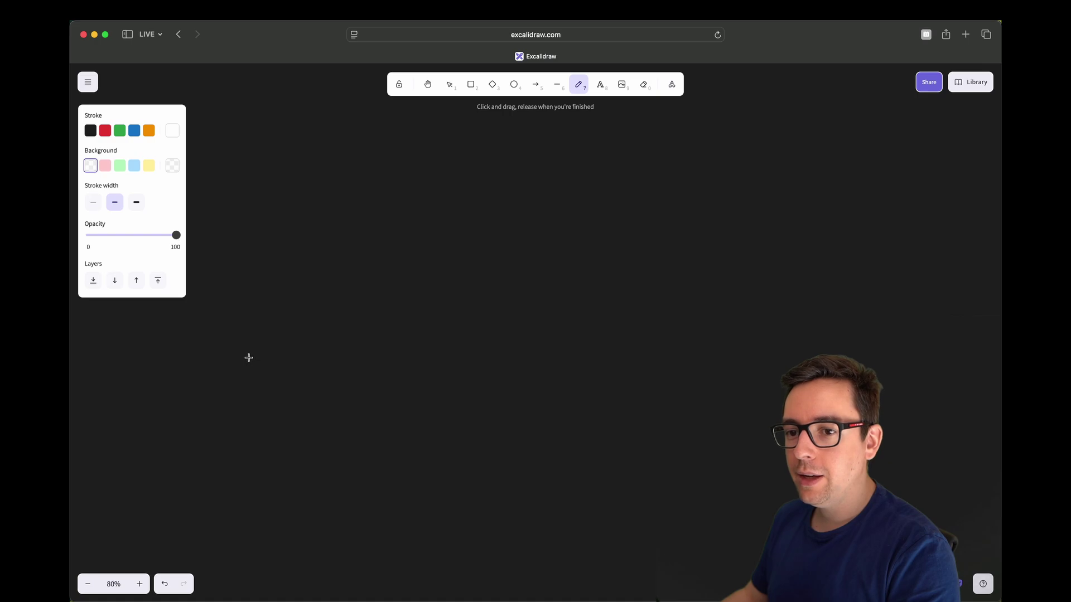
Draw the horizontal axis and label its right end 'Immersive'.
left_click_drag(249, 357, 799, 364)
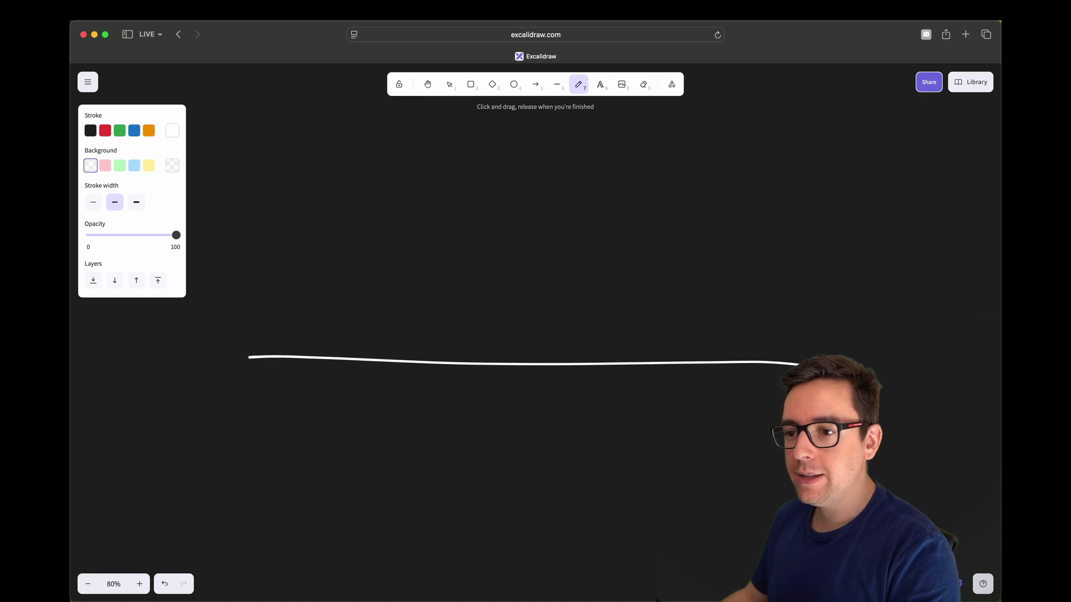
left_click(600, 84)
left_click(796, 337)
type("Immersive")
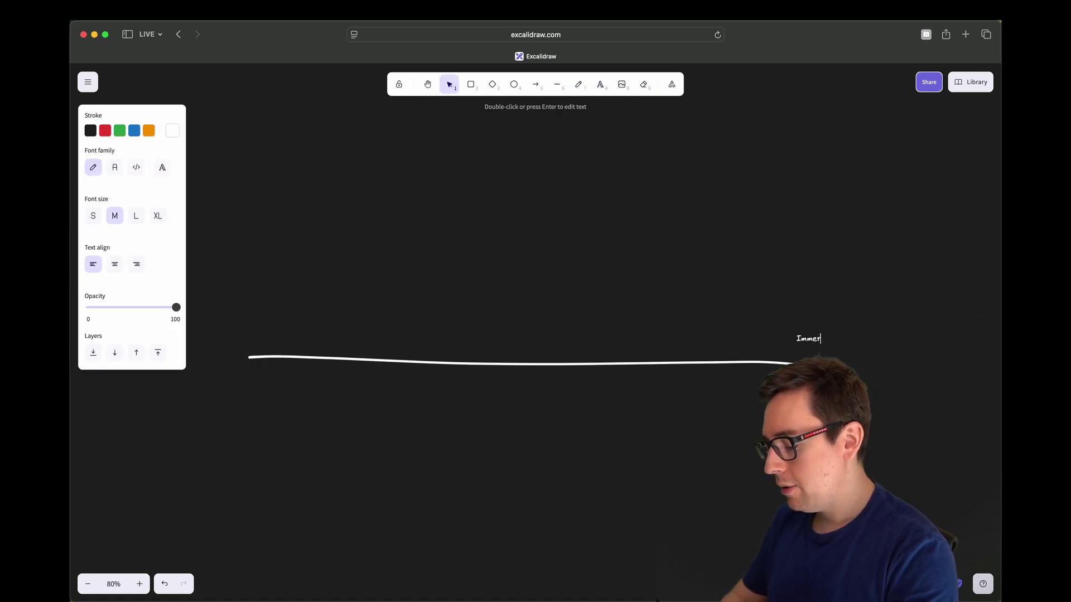
left_click(853, 327)
Duplicate the label to the left end of the axis and change it to 'Depthless'.
left_click(817, 338)
left_click_drag(817, 337, 260, 335, "alt")
double_click(277, 339)
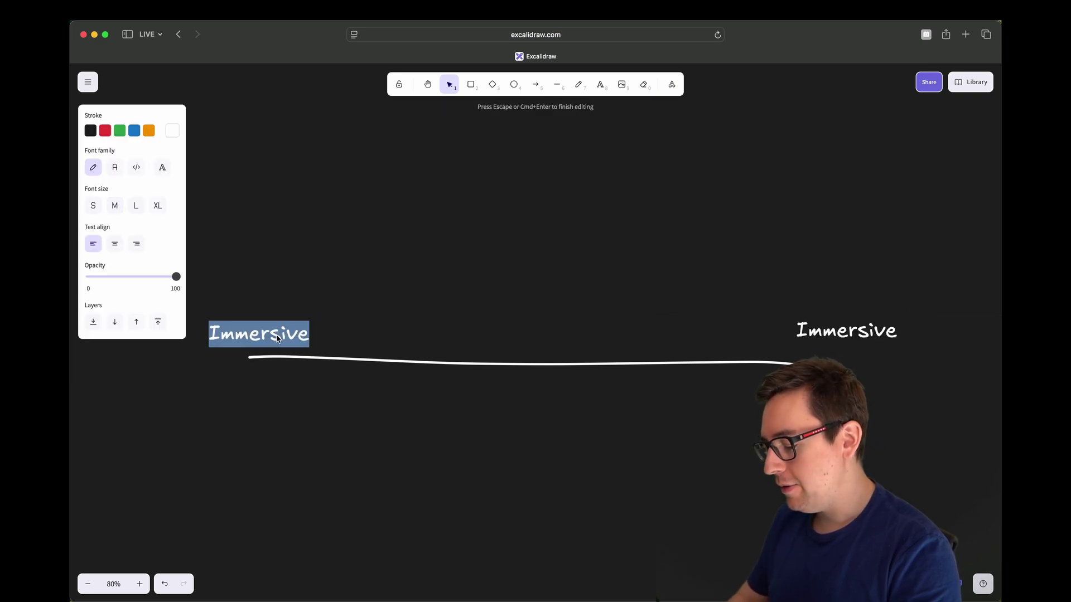
type("Deapthless")
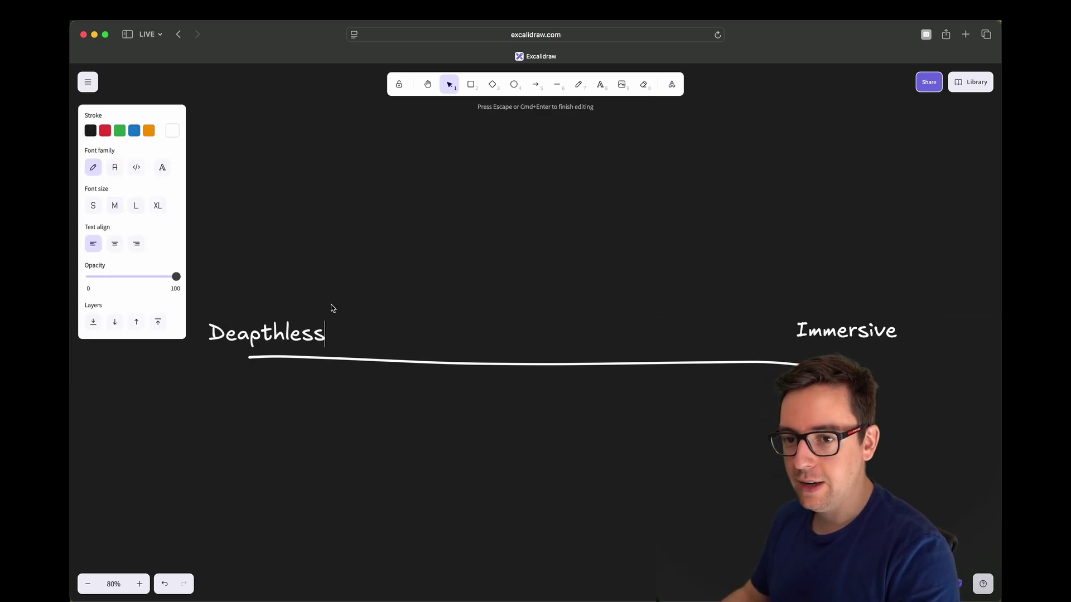
key("Left")
key("Left")
key("Left")
key("Left")
key("Left")
key("Left")
key("Left")
key("BackSpace")
key("Escape")
left_click(343, 310)
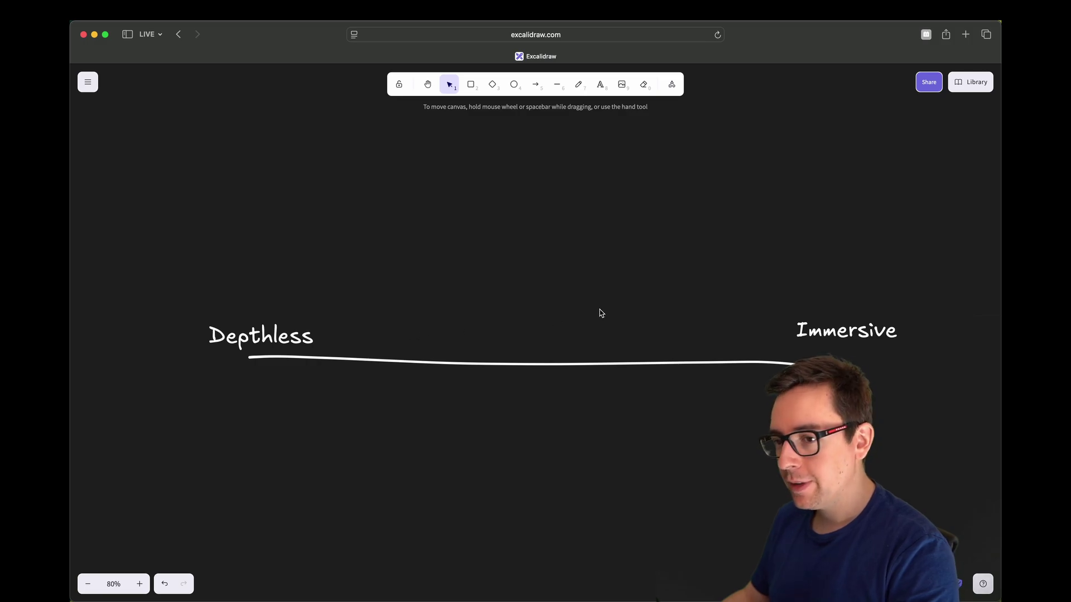
Pencil-draw a vertical axis crossing the horizontal one and label its top 'Intuitive'.
key("p")
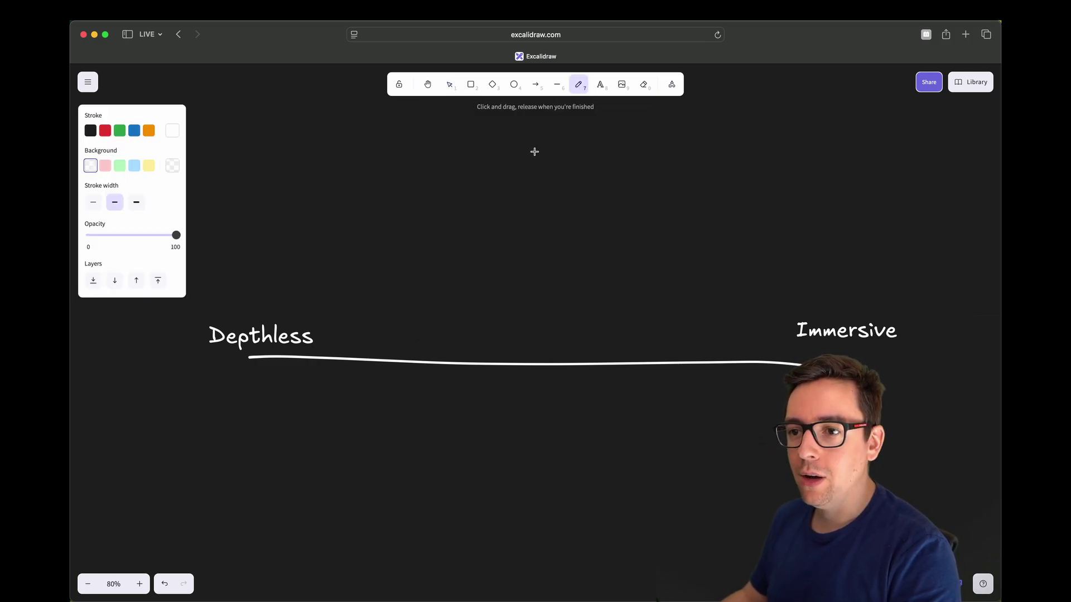
left_click_drag(535, 158, 545, 554)
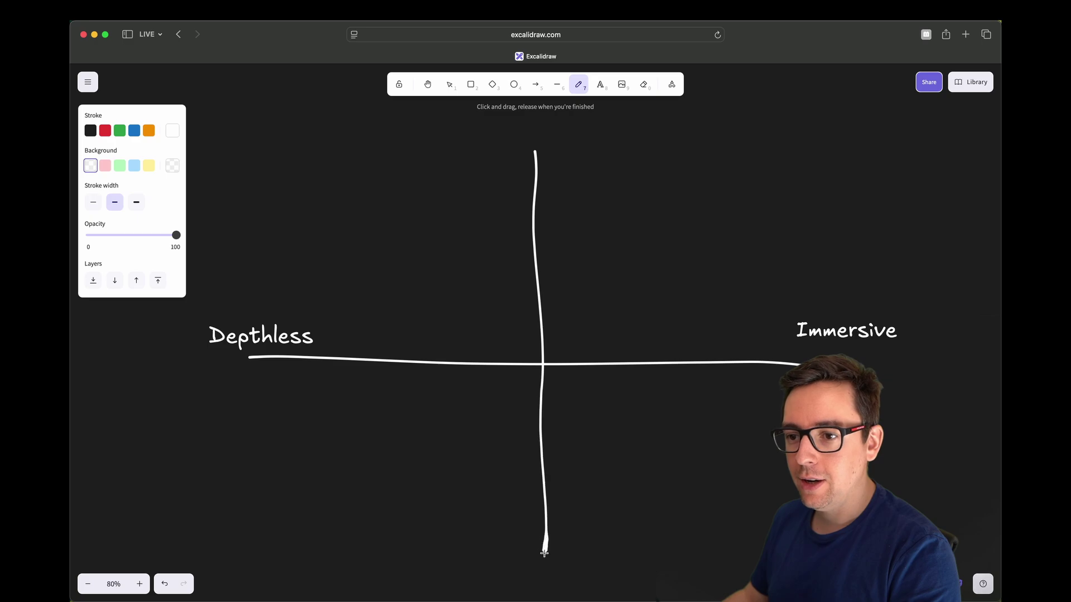
left_click(593, 88)
left_click(580, 152)
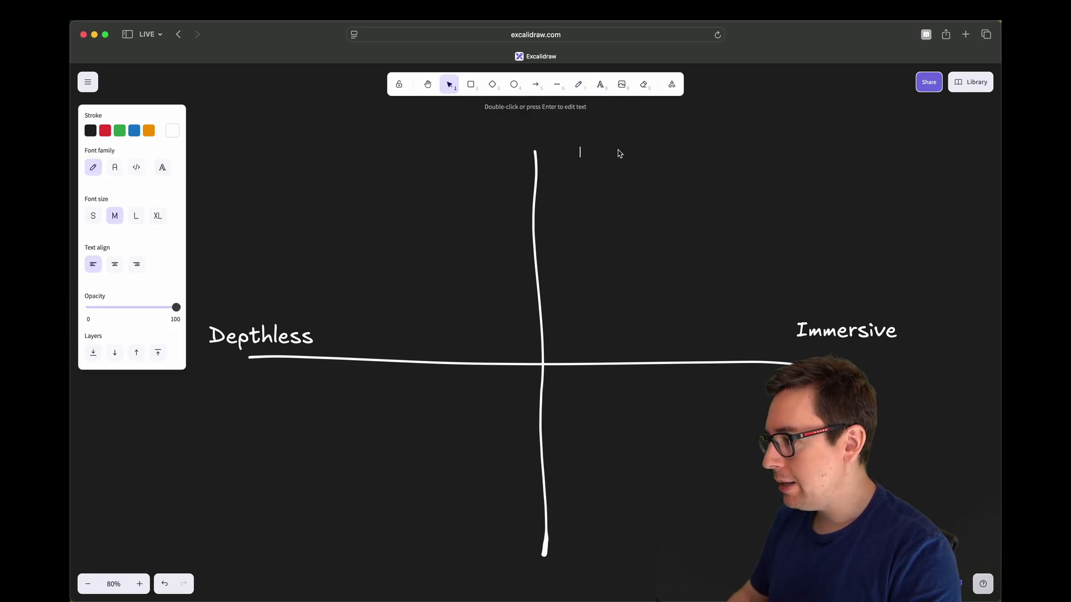
type("Intuiti")
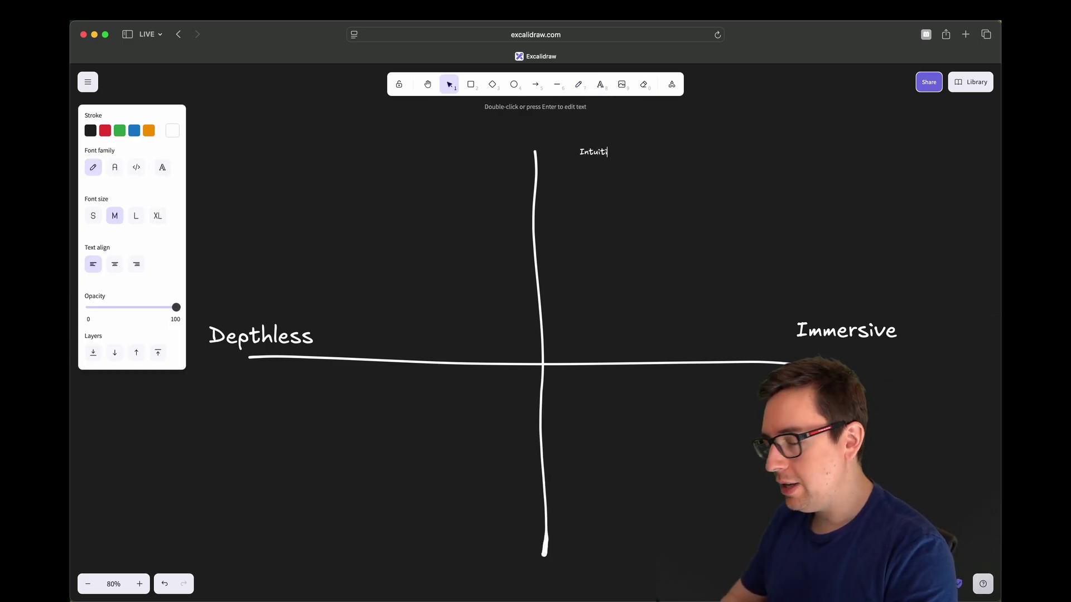
type("ve")
key("Escape")
Enlarge the Intuitive label, then copy it to the axis bottom and change it to 'Confusing'.
key("super+shift+period")
key("super+shift+period")
key("super+shift+period")
key("super+shift+period")
key("super+shift+period")
key("super+shift+period")
key("super+shift+period")
key("super+shift+period")
key("super+shift+period")
key("super+shift+period")
left_click_drag(614, 145, 446, 525, "alt")
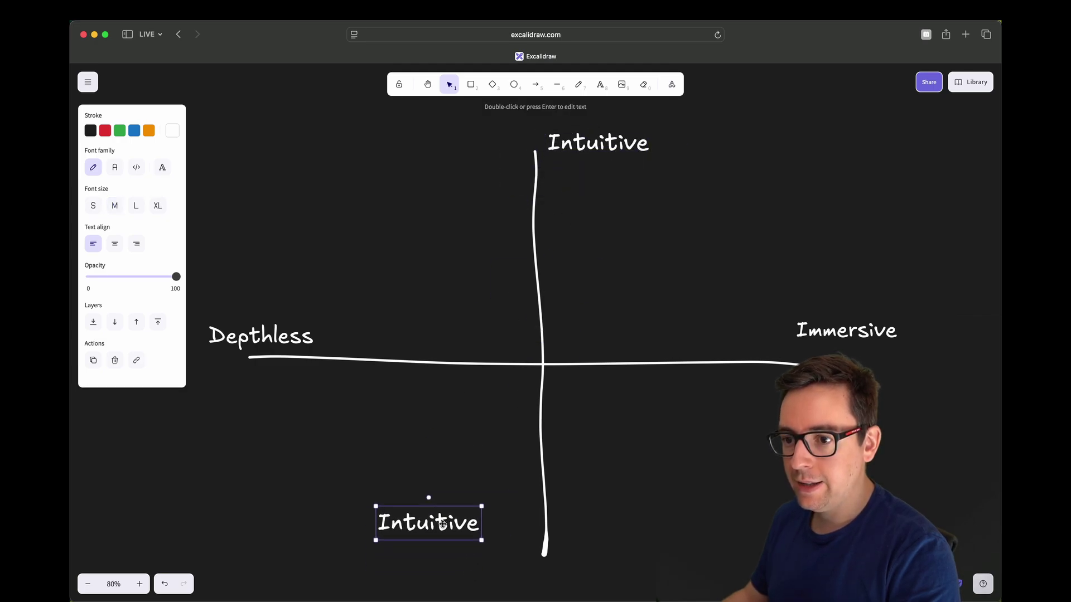
double_click(446, 524)
type("confusing")
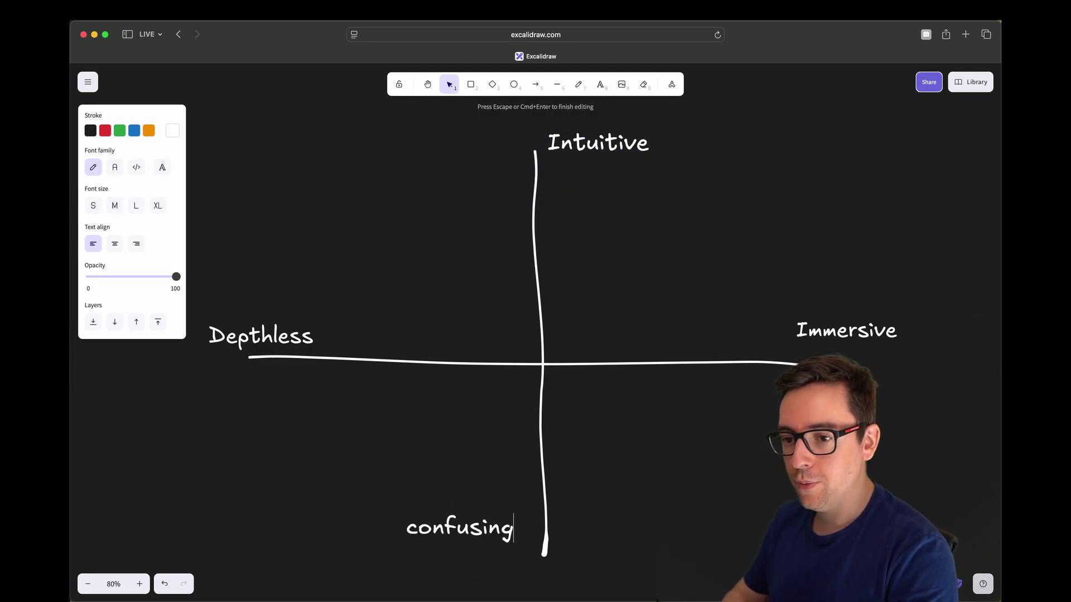
key("super+Left")
key("Delete")
type("C")
key("Escape")
Draw a green freehand box in the upper-right Intuitive–Immersive quadrant.
key("p")
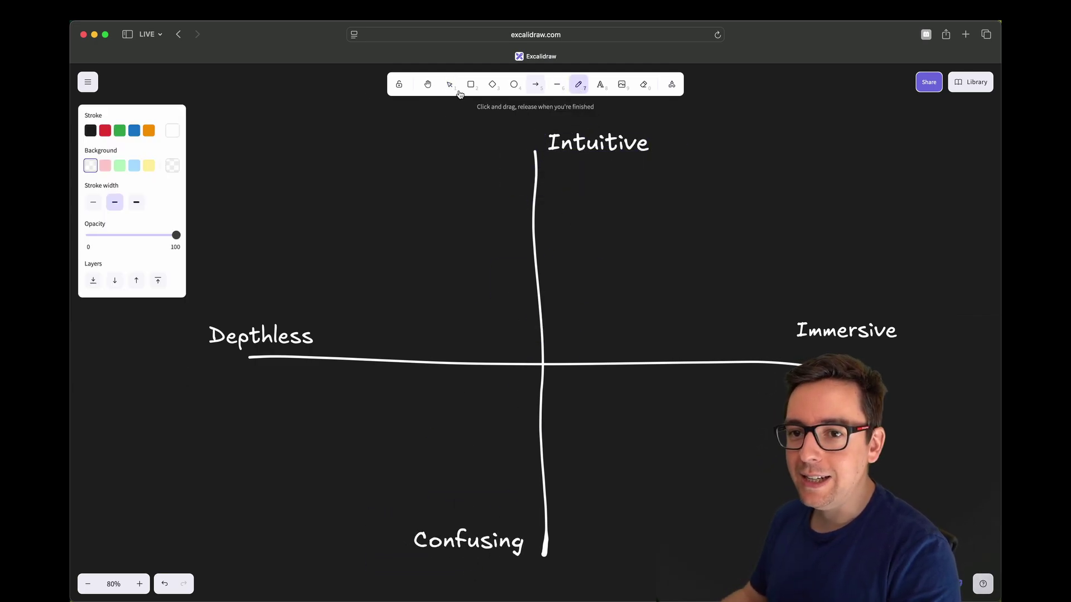
left_click(119, 130)
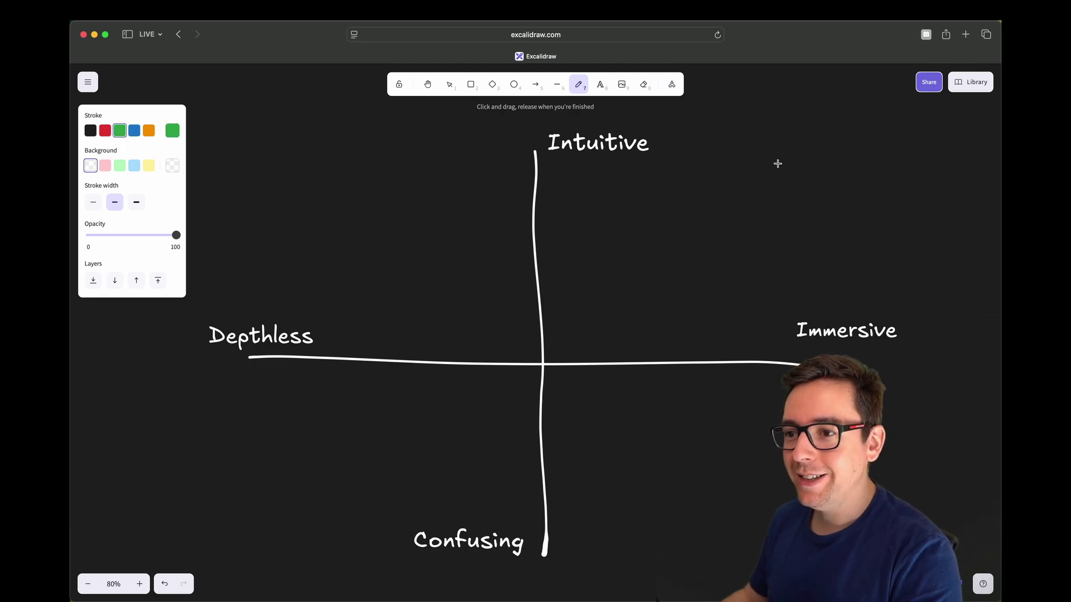
mouse_move(670, 167)
left_mouse_down()
mouse_move(672, 247)
mouse_move(836, 244)
mouse_move(830, 158)
mouse_move(677, 161)
left_mouse_up()
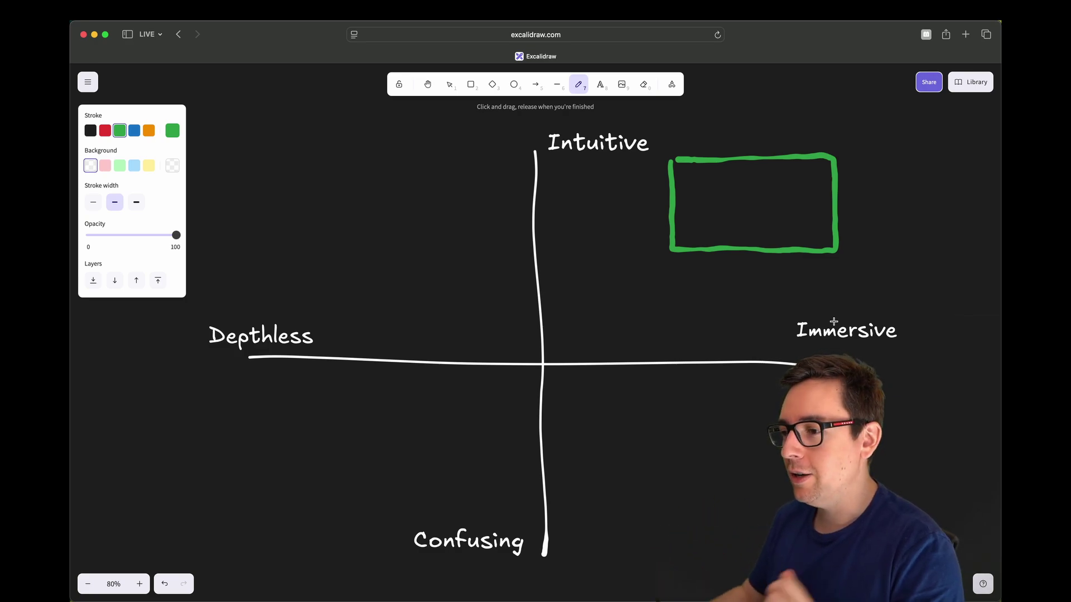
key("super+Tab")
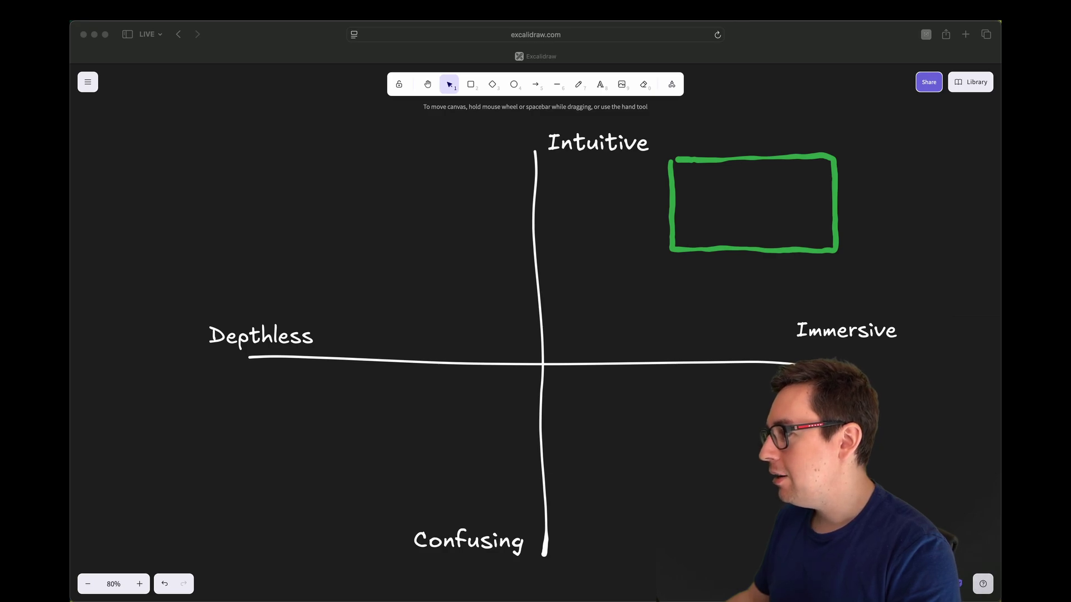
Paste the game face image, enlarge it, and set it in the green box's top-left corner.
left_click(732, 199)
key("super+v")
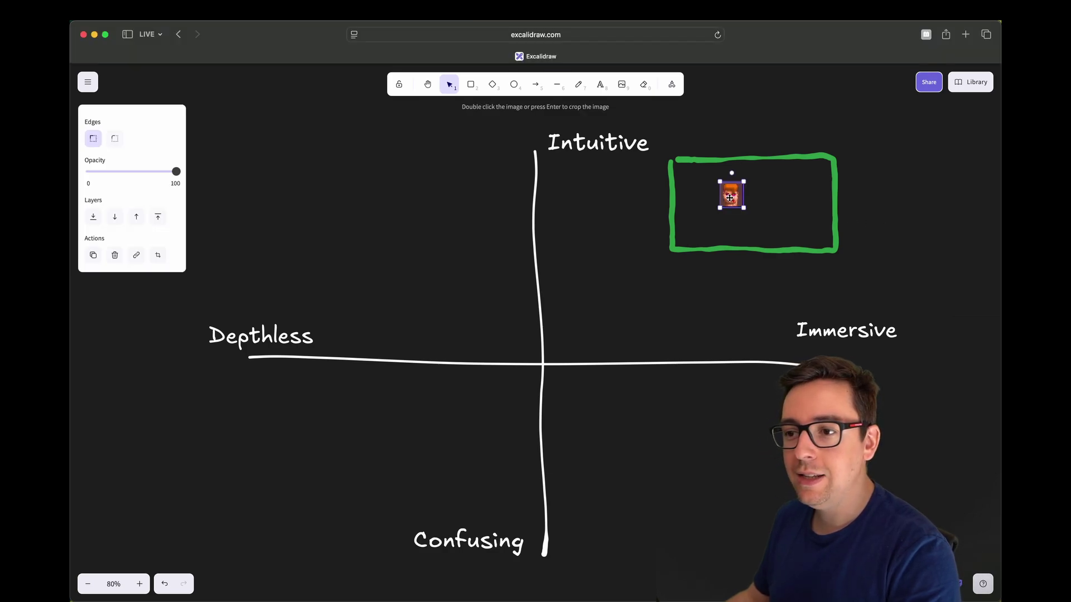
left_click_drag(745, 208, 718, 201)
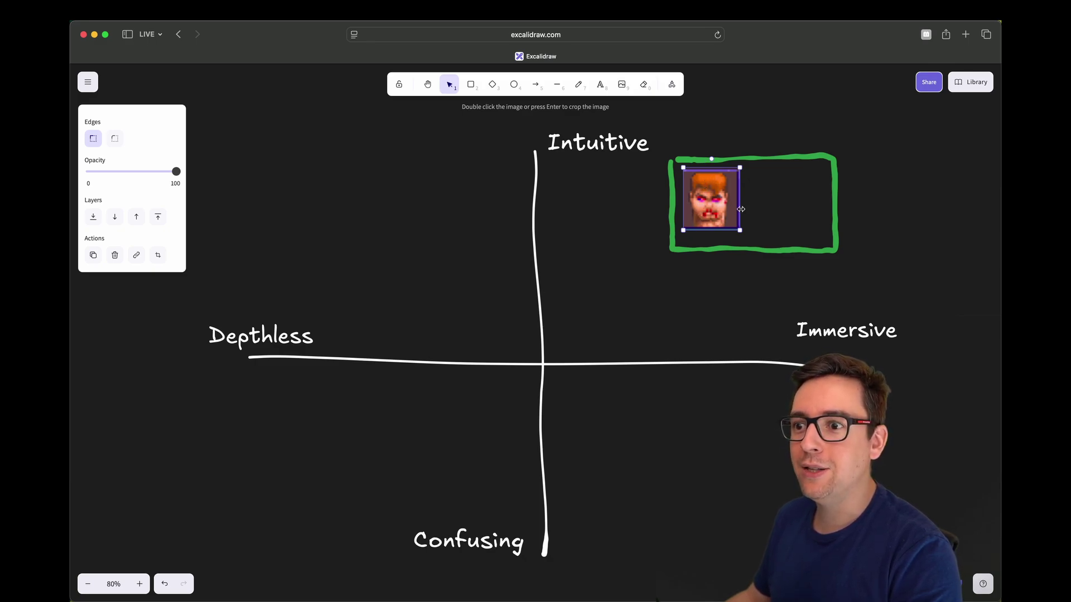
left_click(773, 205)
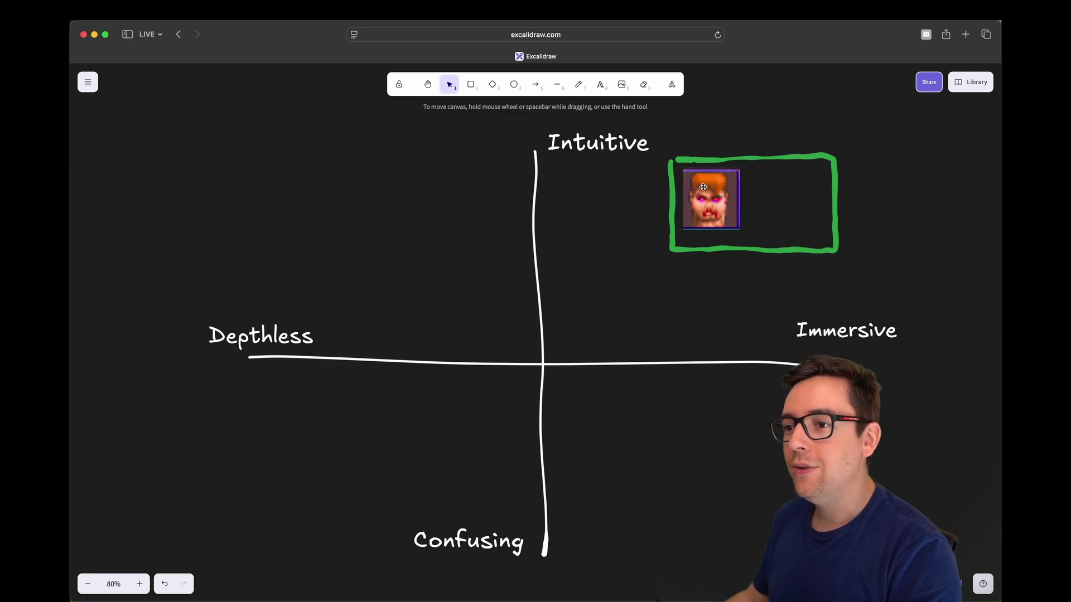
mouse_move(694, 194)
left_mouse_down()
mouse_move(697, 185)
mouse_move(872, 159)
mouse_move(697, 183)
left_mouse_up()
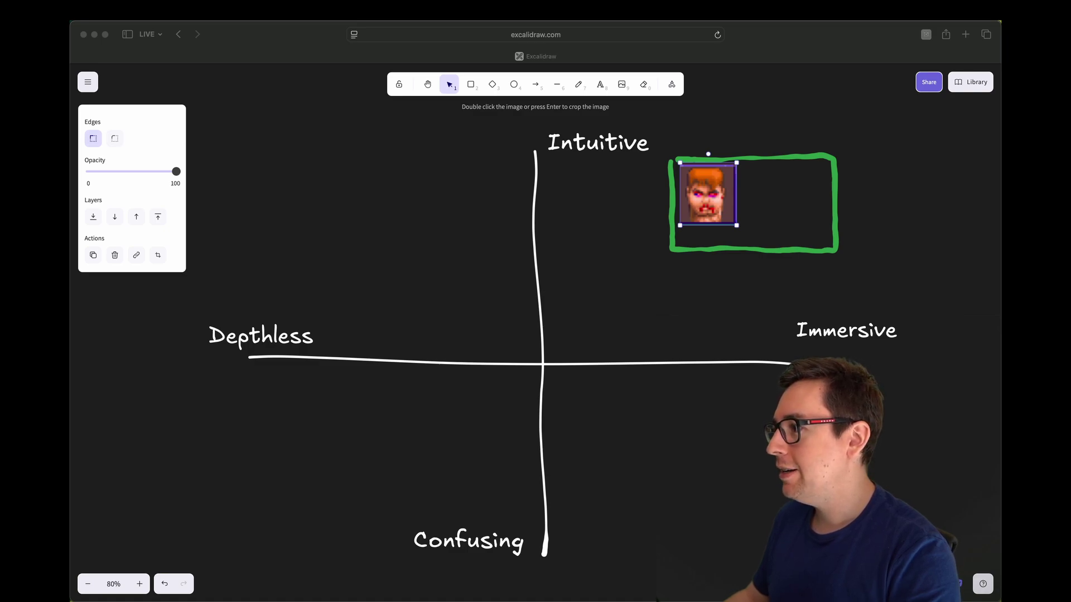
Paste the armoured-suit game image and place it over the green box's right edge.
left_click(877, 249)
key("super+v")
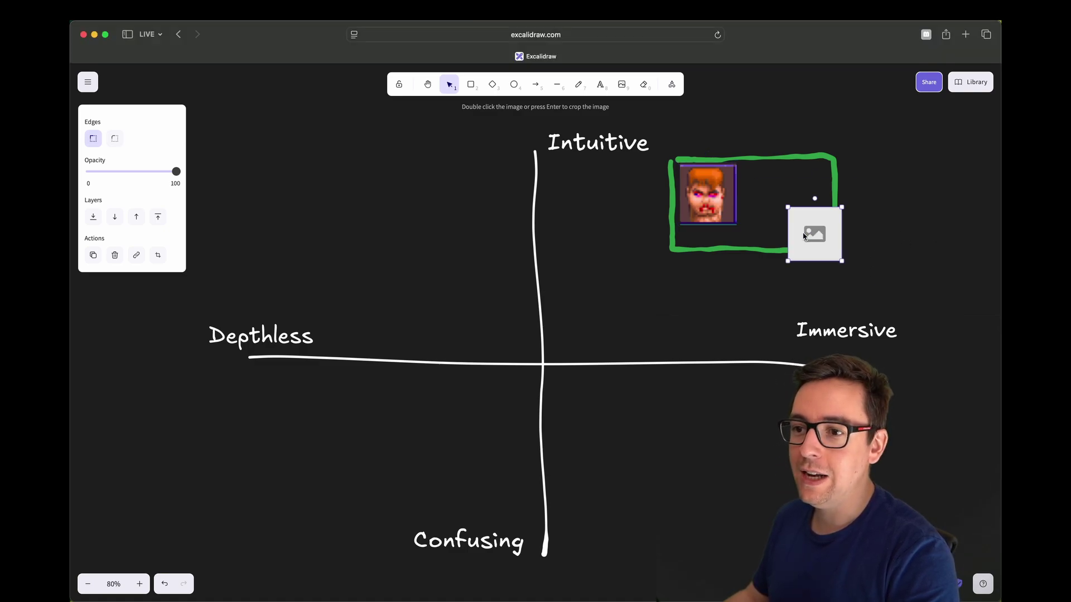
left_click_drag(830, 229, 820, 206)
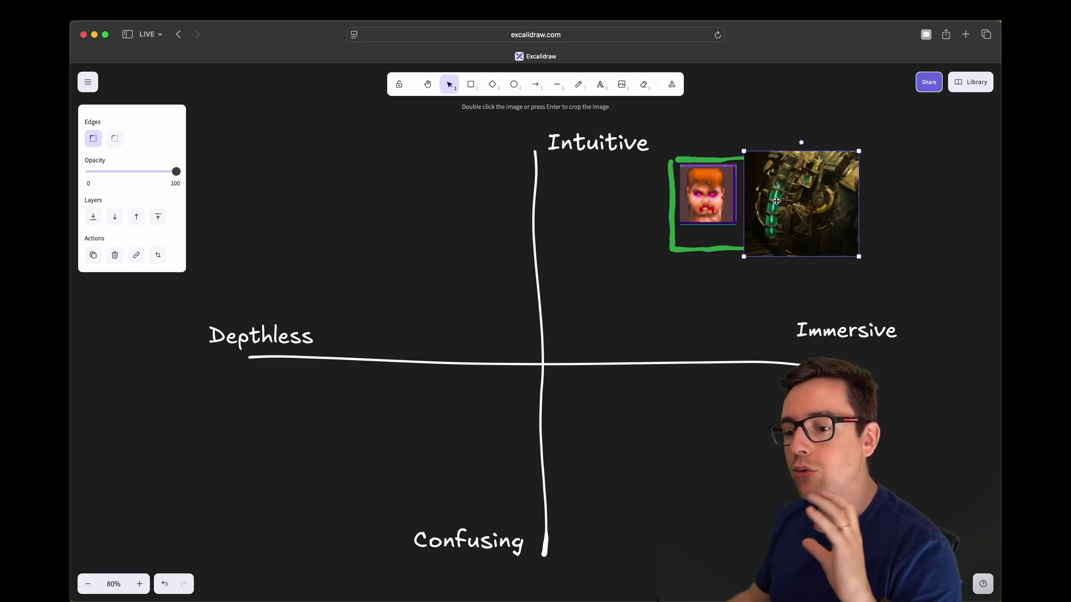
left_click(887, 202)
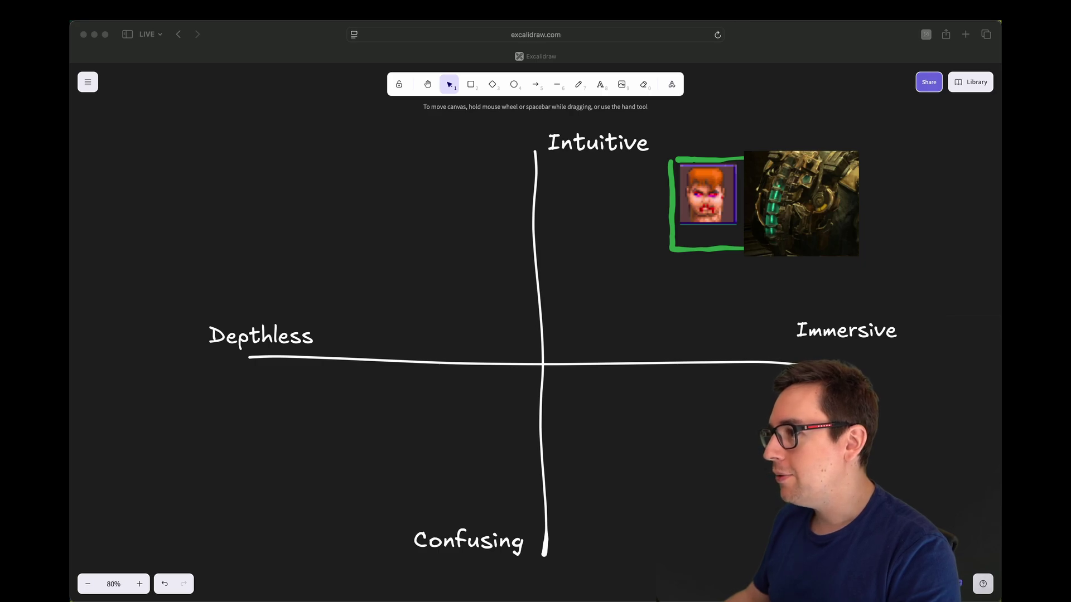
Paste the health-bar screenshot, enlarge it, and place it on the vertical axis below Intuitive.
left_click(606, 263)
key("super+v")
mouse_move(636, 276)
left_mouse_down()
mouse_move(727, 328)
mouse_move(640, 235)
mouse_move(780, 247)
mouse_move(769, 226)
mouse_move(548, 199)
left_mouse_up()
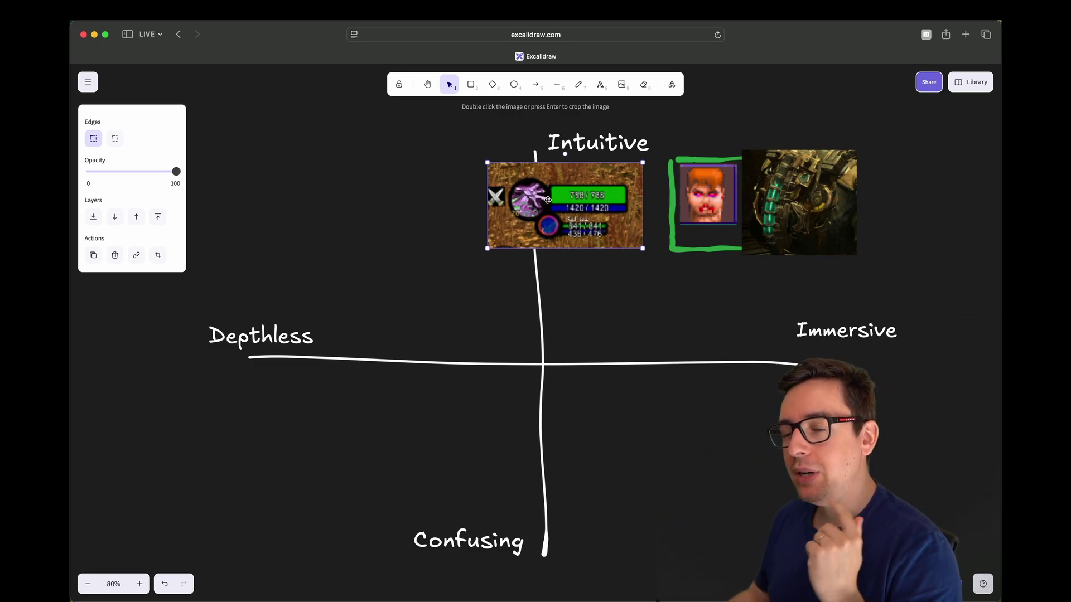
left_click_drag(583, 198, 568, 196)
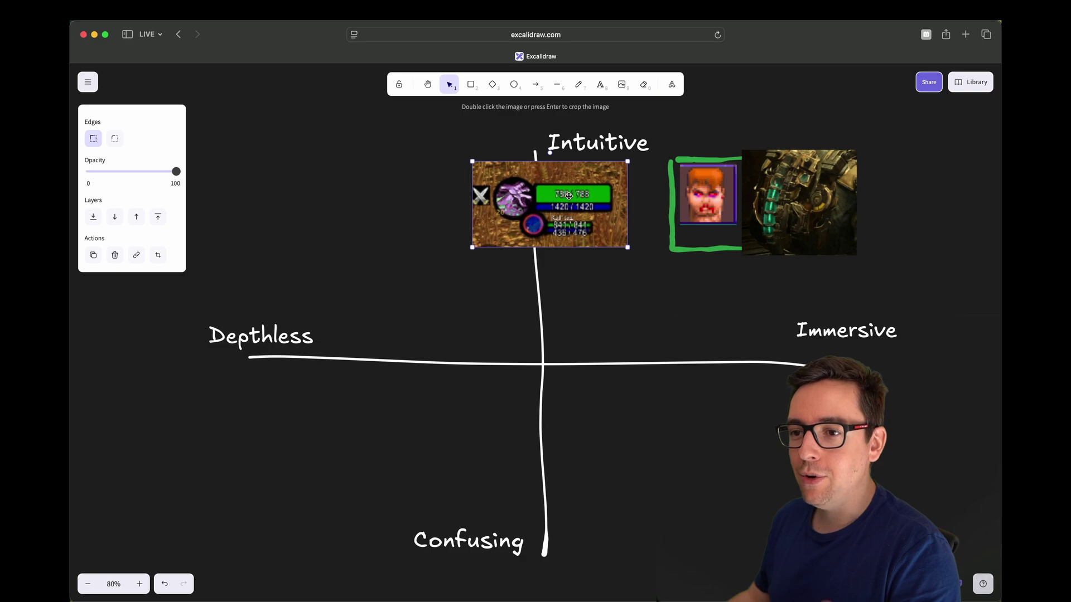
left_click(608, 278)
Draw a red box in the lower-left Depthless–Confusing quadrant and fill it with diagonal hatch strokes.
key("p")
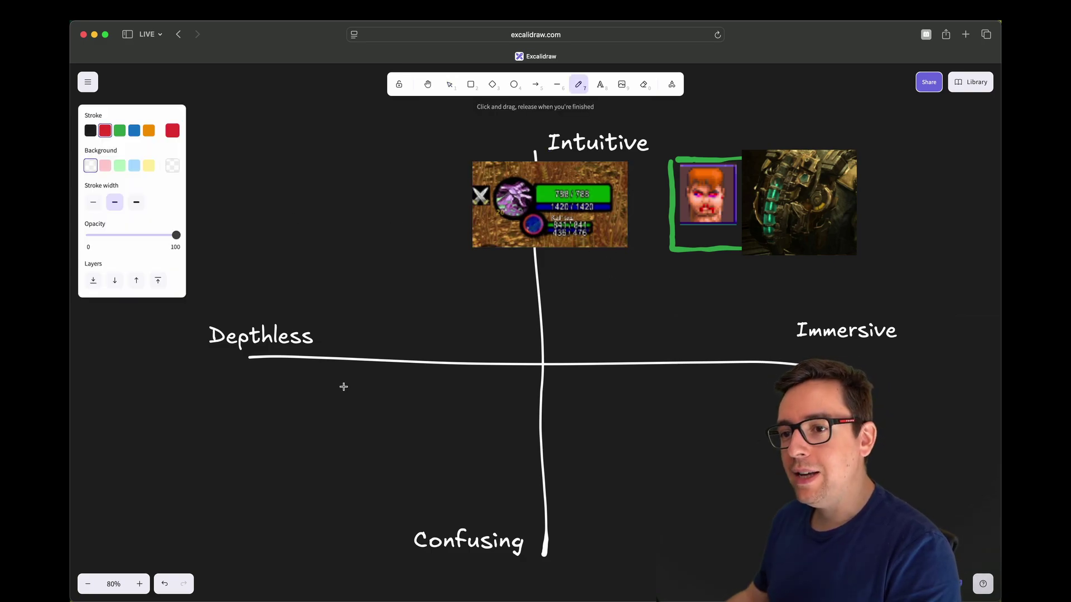
mouse_move(246, 420)
left_mouse_down()
mouse_move(249, 507)
mouse_move(296, 543)
mouse_move(402, 545)
mouse_move(395, 416)
left_mouse_up()
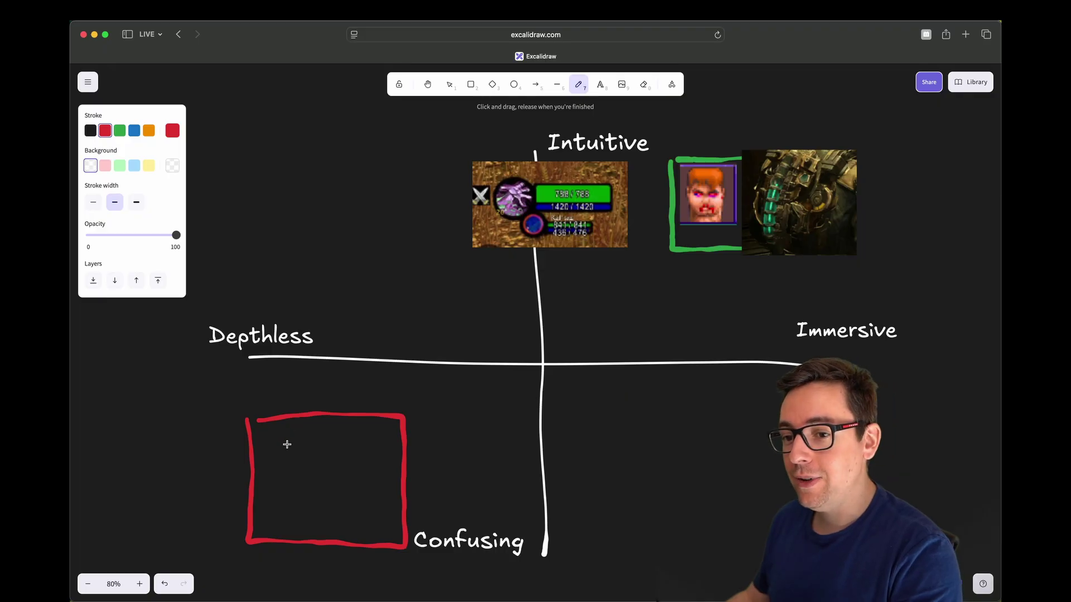
left_click_drag(255, 457, 287, 425)
left_click_drag(262, 489, 355, 402)
left_click_drag(289, 504, 405, 408)
left_click_drag(326, 511, 384, 475)
left_click_drag(435, 437, 386, 475)
left_click_drag(375, 518, 398, 489)
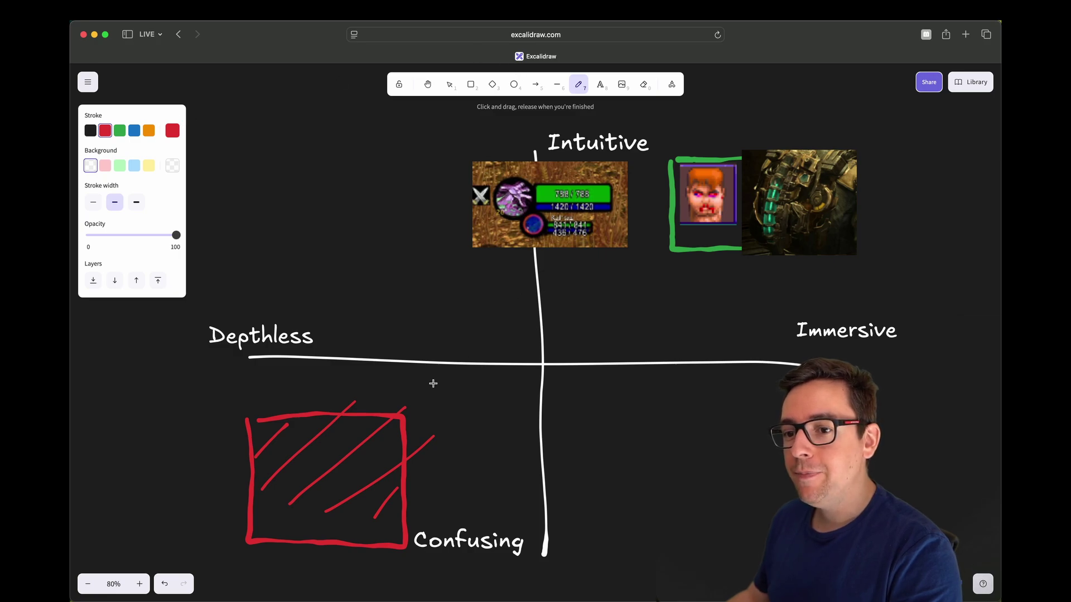
Switch to blue and draw a curved arrow rising from the red box toward the images.
left_click(119, 130)
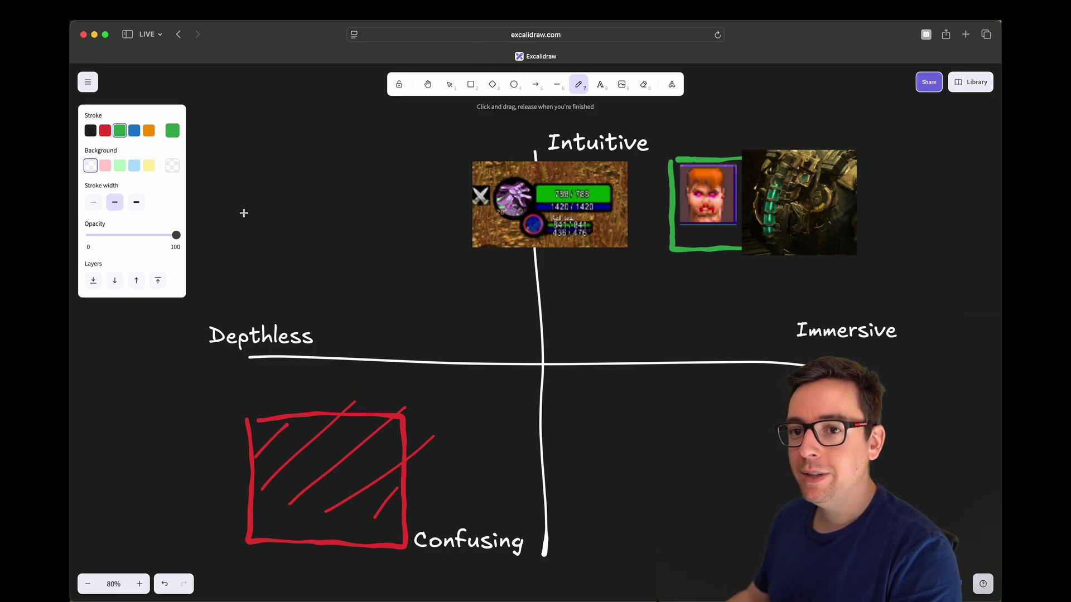
left_click(134, 130)
left_click_drag(339, 464, 358, 456)
mouse_move(373, 446)
left_mouse_down()
mouse_move(622, 301)
mouse_move(642, 313)
left_mouse_up()
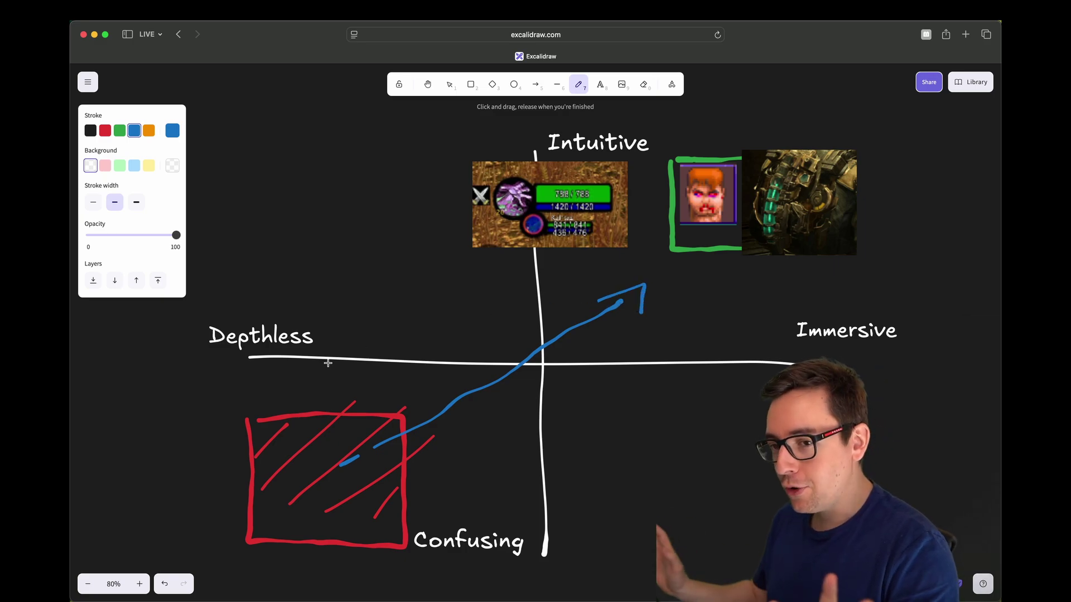
Draw small blue upward arrows along the horizontal axis, including one near Immersive.
left_click_drag(348, 378, 347, 335)
mouse_move(335, 352)
left_mouse_down()
mouse_move(343, 334)
mouse_move(356, 341)
left_mouse_up()
left_click_drag(406, 367, 414, 351)
left_click_drag(620, 386, 619, 353)
mouse_move(612, 362)
left_mouse_down()
mouse_move(619, 350)
mouse_move(625, 360)
left_mouse_up()
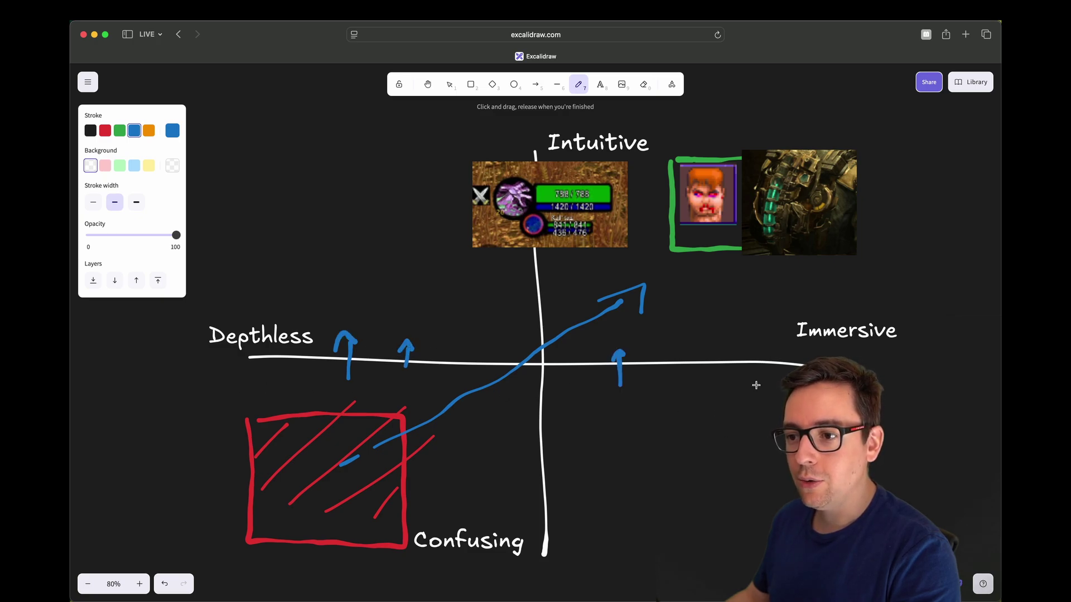
left_click_drag(747, 358, 769, 355)
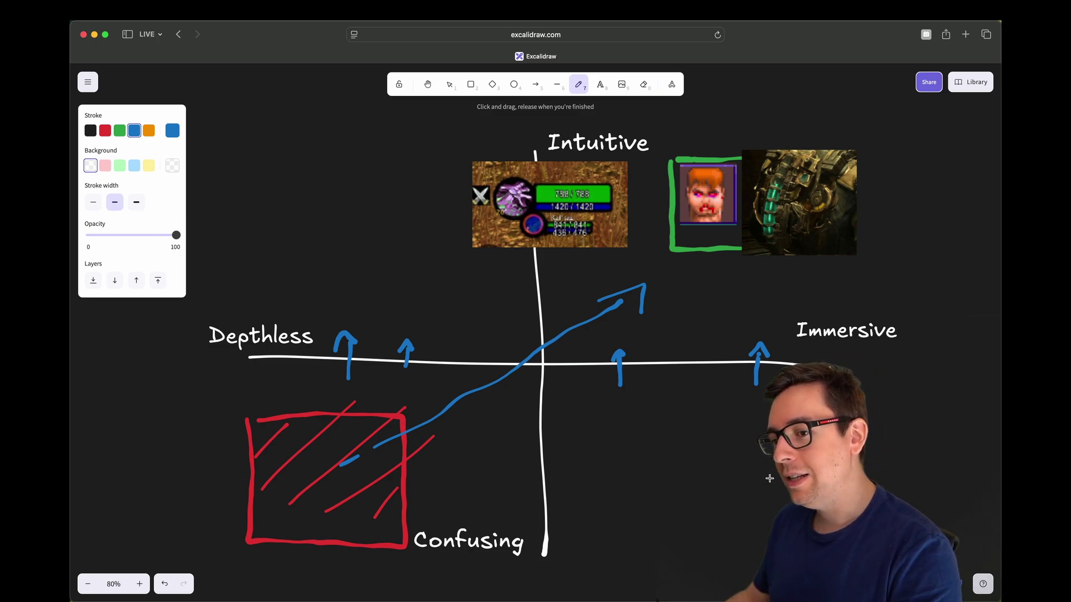
key("Escape")
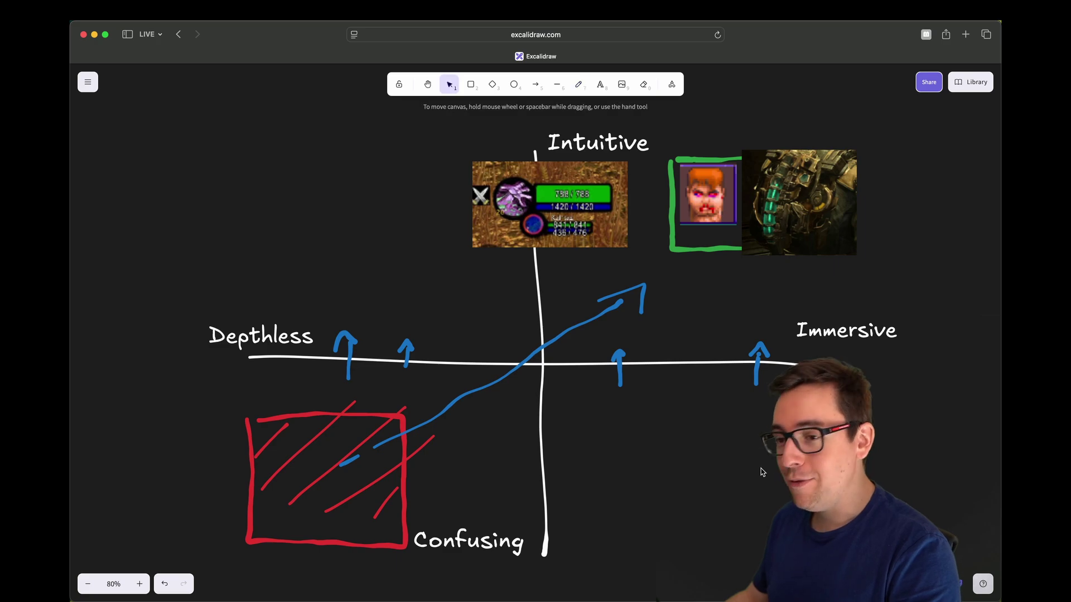
left_click(580, 87)
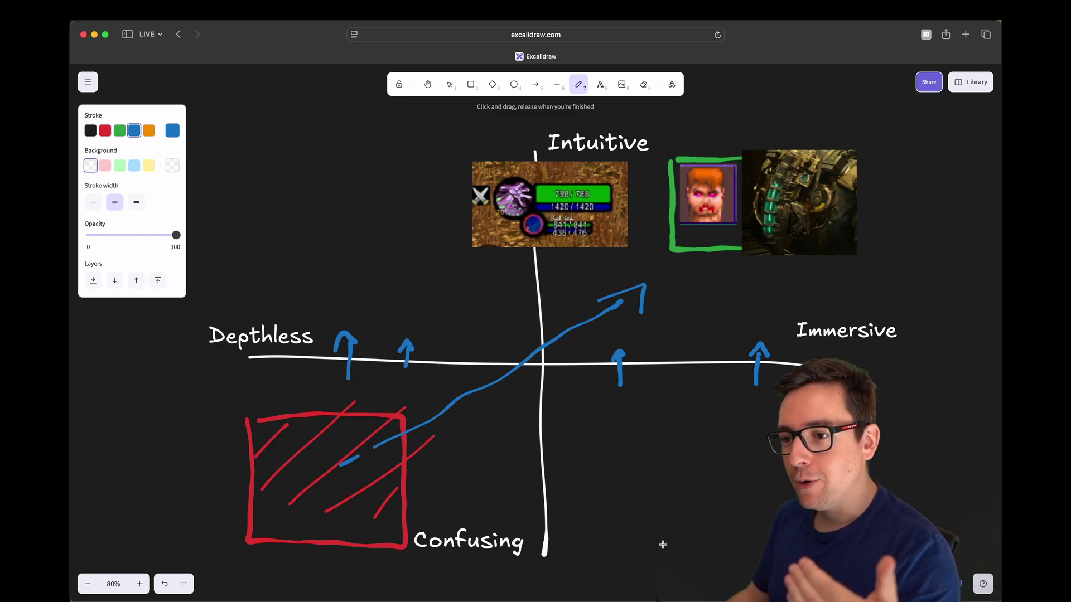
Draw a tall blue line from below the axis up to the arrowhead in the upper-right quadrant.
mouse_move(663, 545)
left_mouse_down()
mouse_move(646, 308)
mouse_move(659, 322)
left_mouse_up()
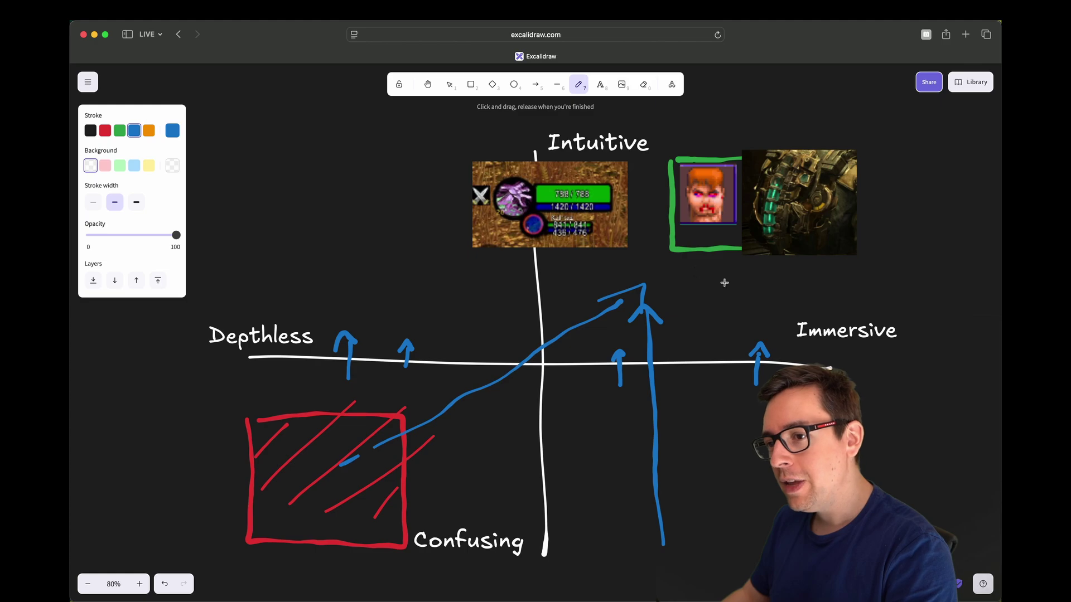
Pan to empty canvas right of the chart and set the stroke colour to white.
middle_click_drag(799, 282, 267, 267)
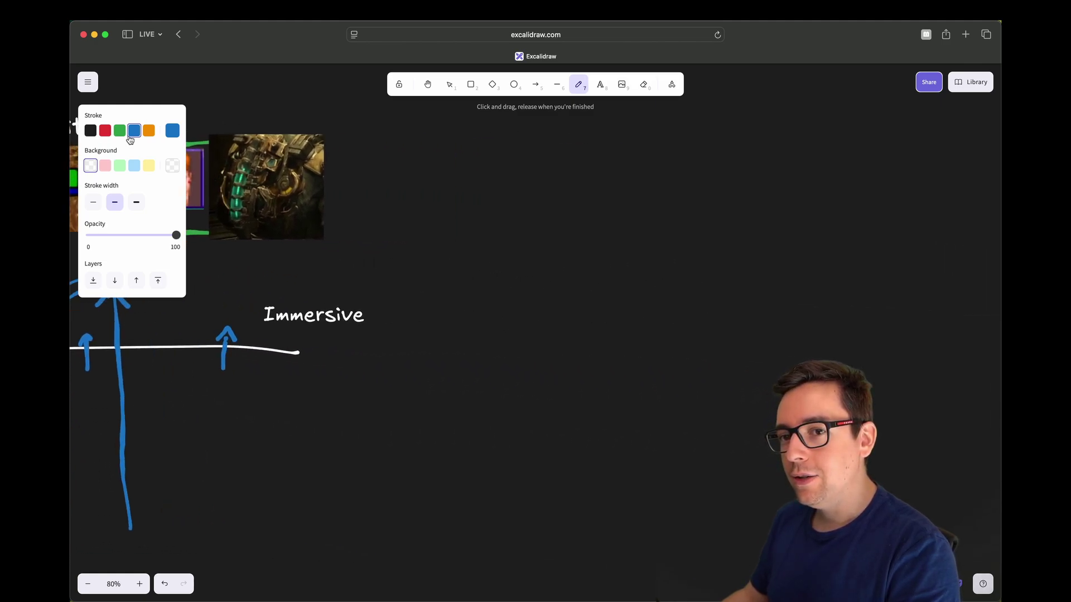
left_click(147, 134)
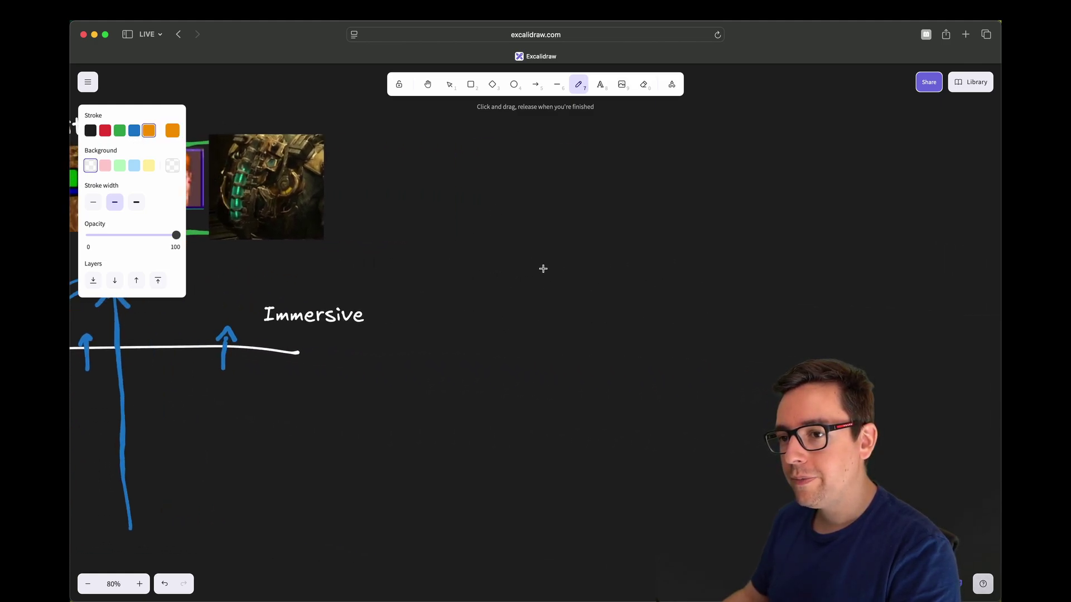
left_click(168, 134)
left_click(233, 141)
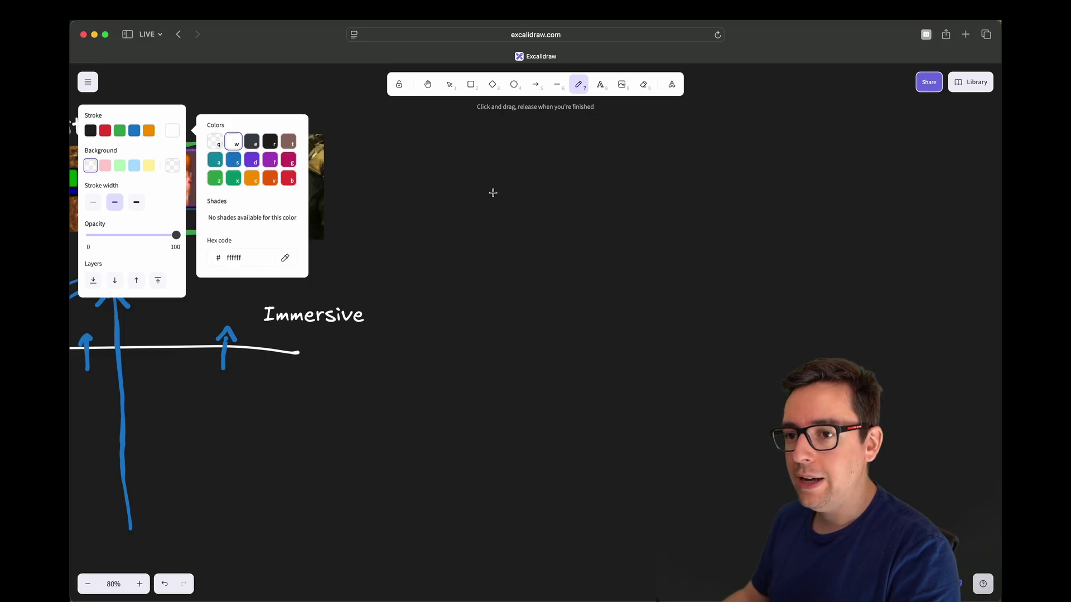
Pencil-draw a tall narrow white column divided by horizontal rungs.
mouse_move(493, 192)
left_mouse_down()
mouse_move(482, 477)
mouse_move(523, 484)
mouse_move(525, 192)
mouse_move(503, 192)
mouse_move(494, 209)
mouse_move(514, 212)
mouse_move(526, 234)
mouse_move(521, 262)
left_mouse_up()
left_click_drag(495, 300, 521, 300)
left_click_drag(491, 341, 518, 340)
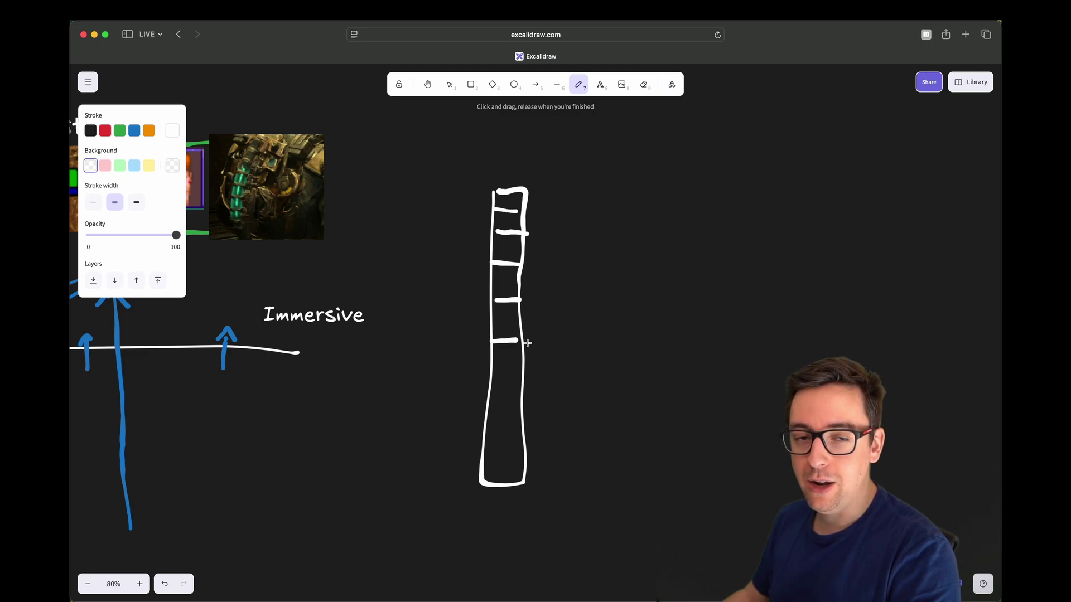
mouse_move(495, 375)
left_mouse_down()
mouse_move(521, 377)
mouse_move(498, 402)
mouse_move(545, 456)
left_mouse_up()
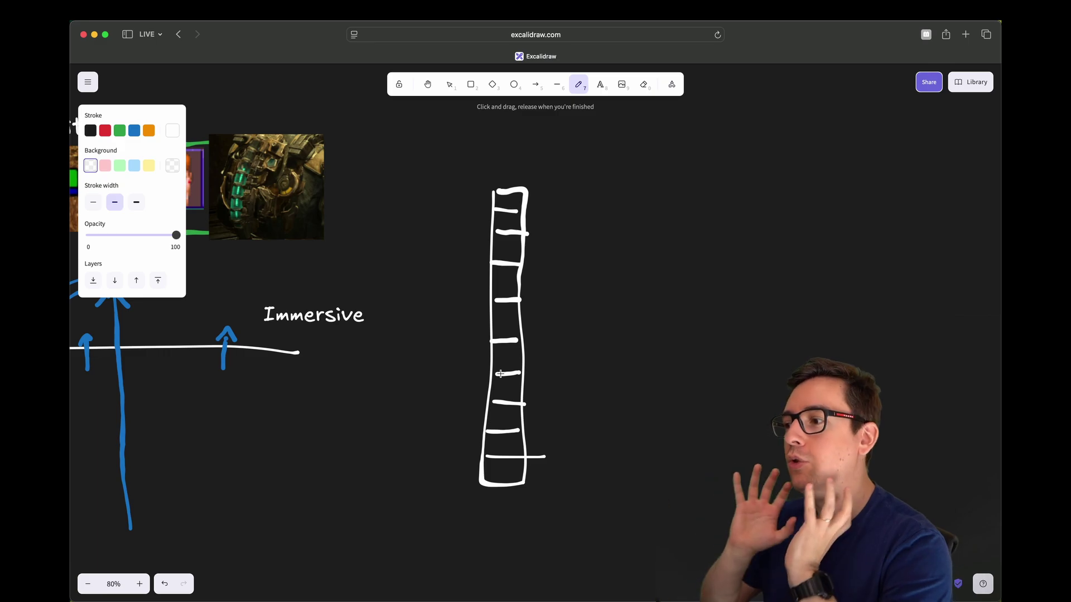
Handwrite the numbers 1) and 2) above the white column.
left_click_drag(498, 165, 519, 166)
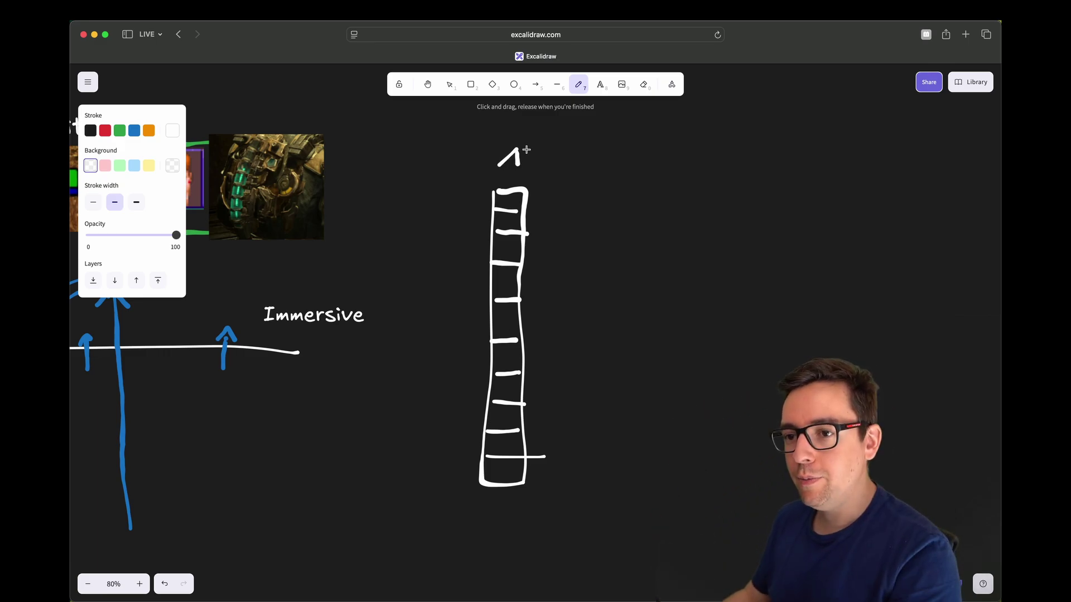
scroll(533, 164, "right", 3)
left_click(540, 149)
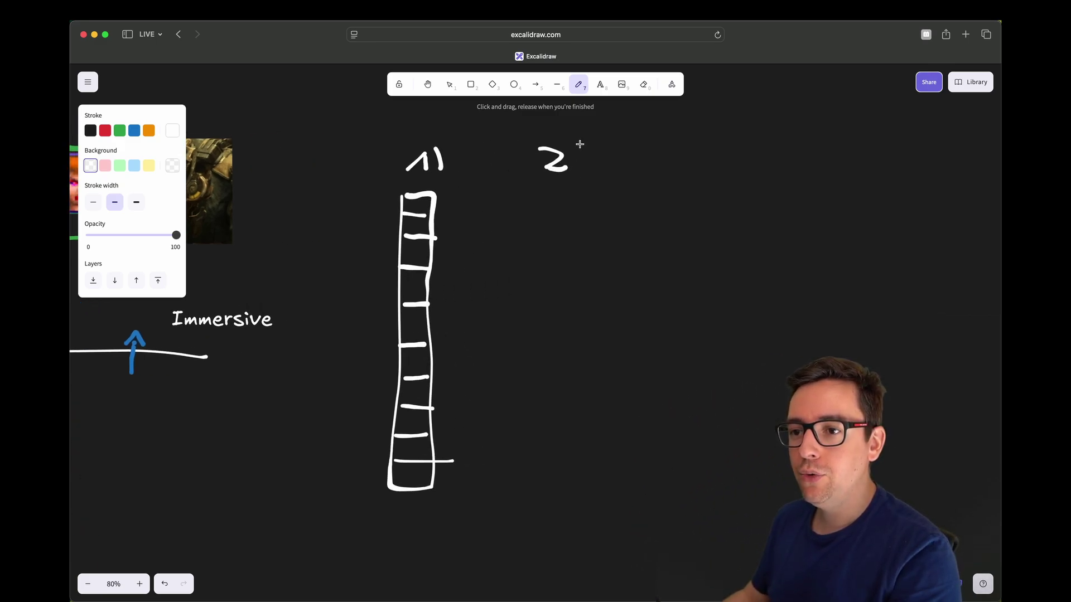
Add a 'Mapping' text label and duplicate it as 'Research'.
left_click(600, 85)
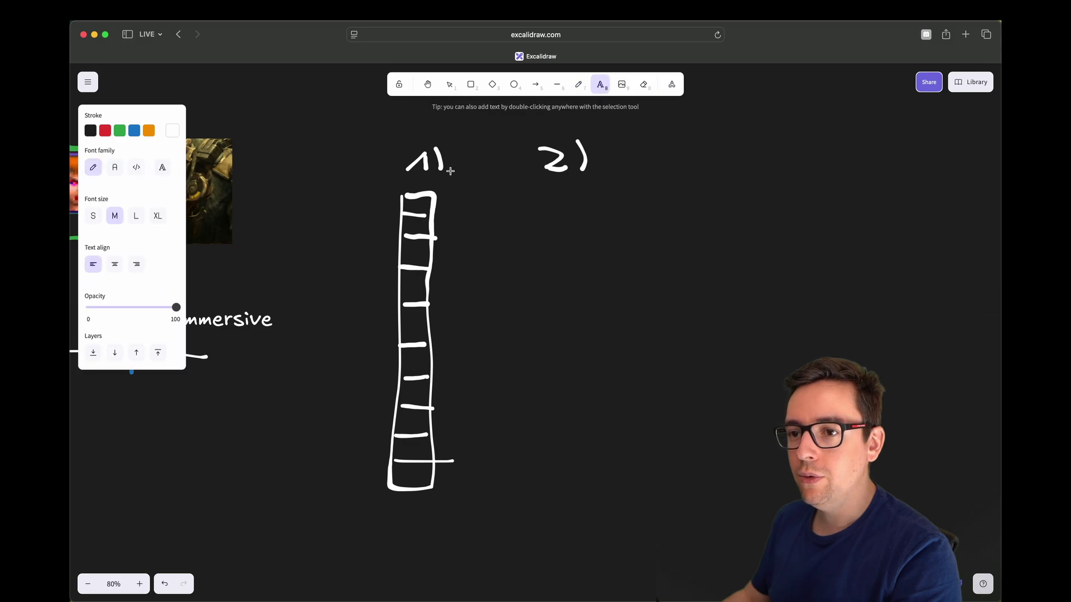
left_click(408, 130)
type("Mapping")
left_click(450, 146)
left_click_drag(437, 130, 583, 188, "alt")
double_click(566, 187)
type("Research")
left_click(628, 182)
Enlarge 'Research' and 'Mapping' and set them beside 2) and 1).
left_click(584, 191)
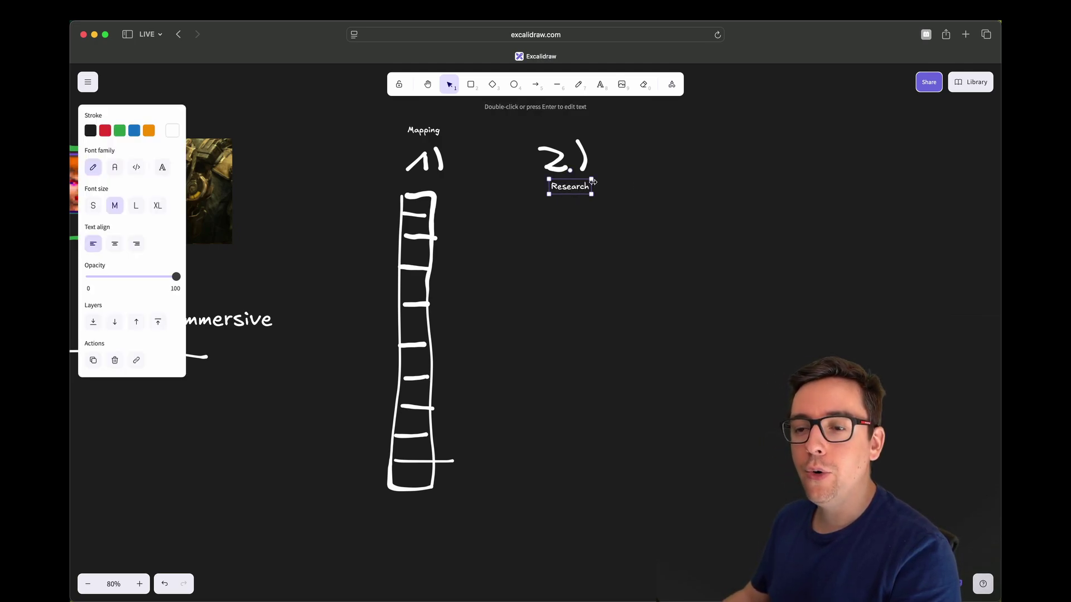
left_click_drag(593, 182, 632, 147)
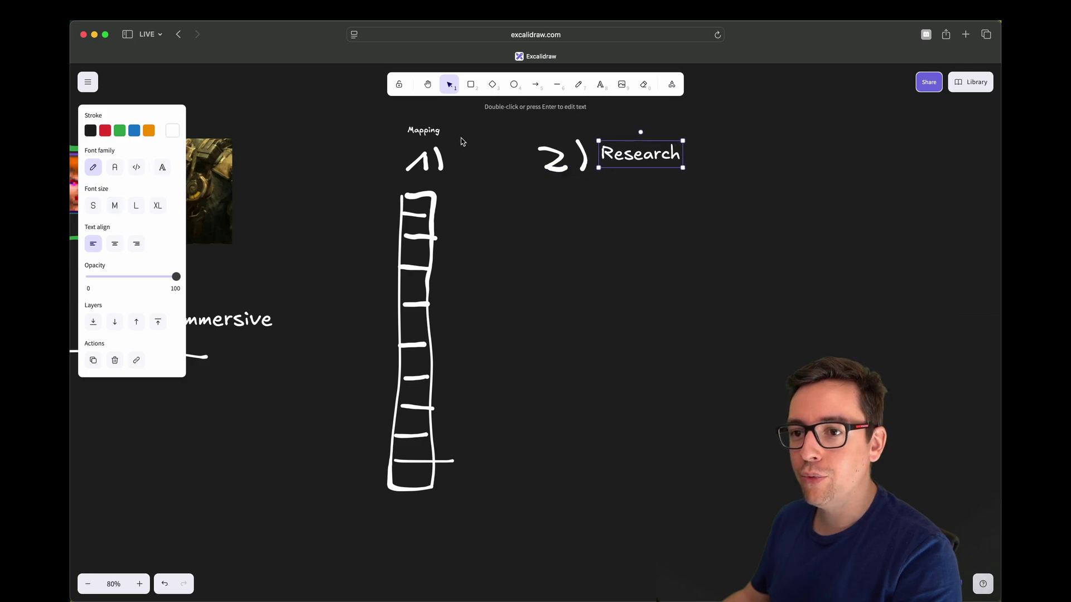
left_click(423, 132)
left_click_drag(443, 139, 479, 160)
left_click(550, 135)
scroll(625, 139, "right", 2)
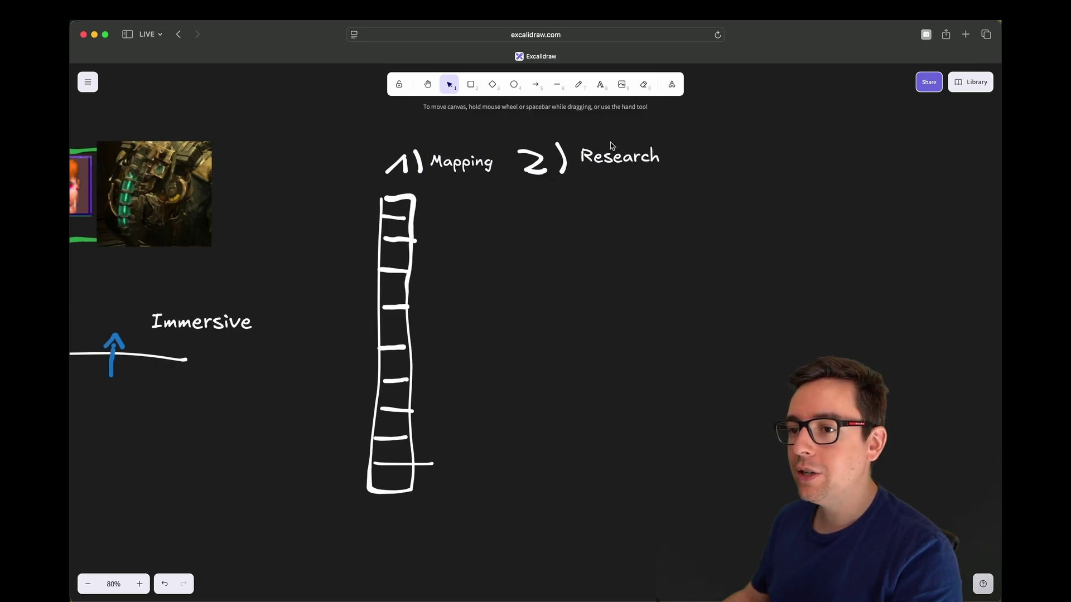
left_click(603, 162)
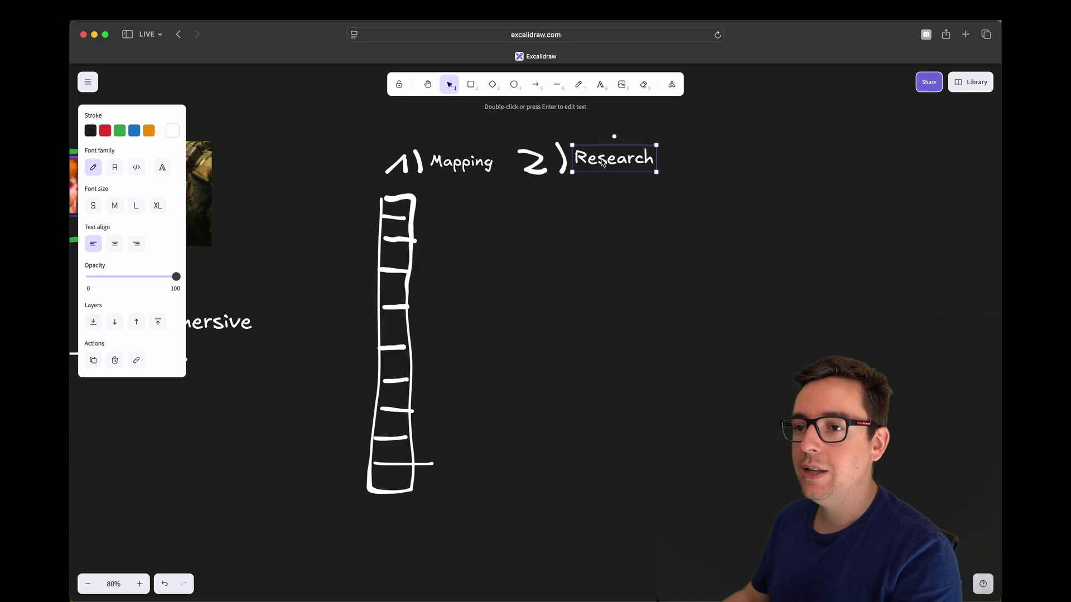
left_click(607, 215)
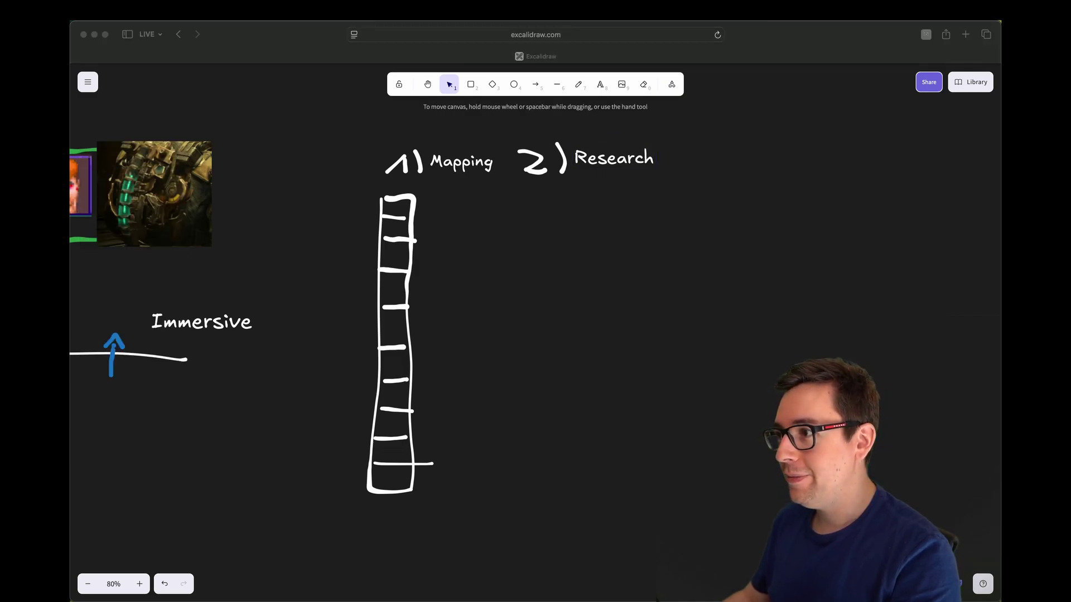
left_click(495, 24)
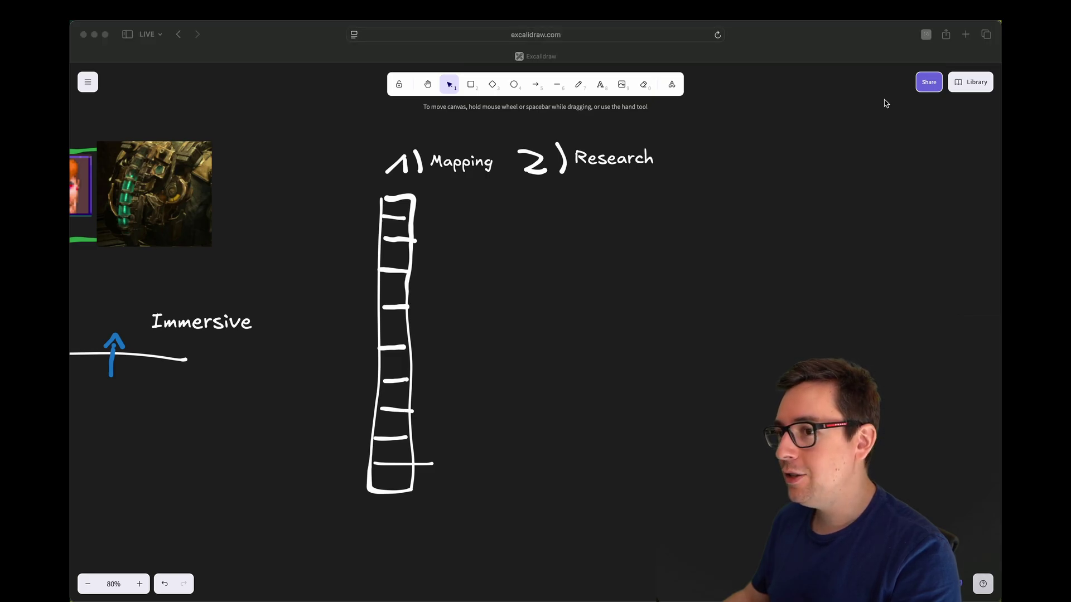
Bring Interface In Game alongside Excalidraw and open the FPS genre from its Genres row.
left_click_drag(818, 106, 663, 68)
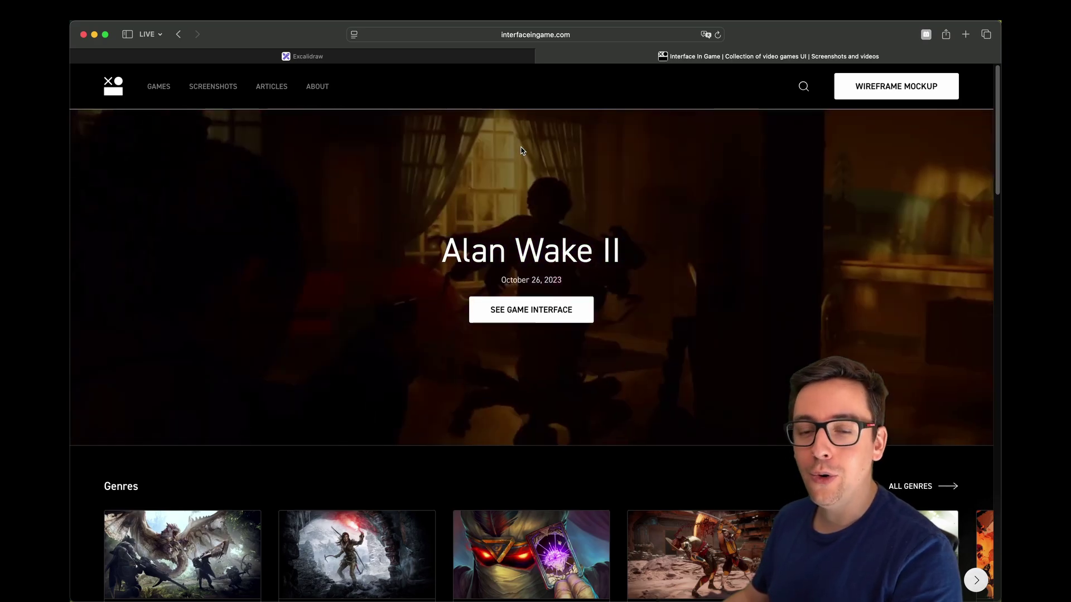
scroll(521, 167, "down", 6)
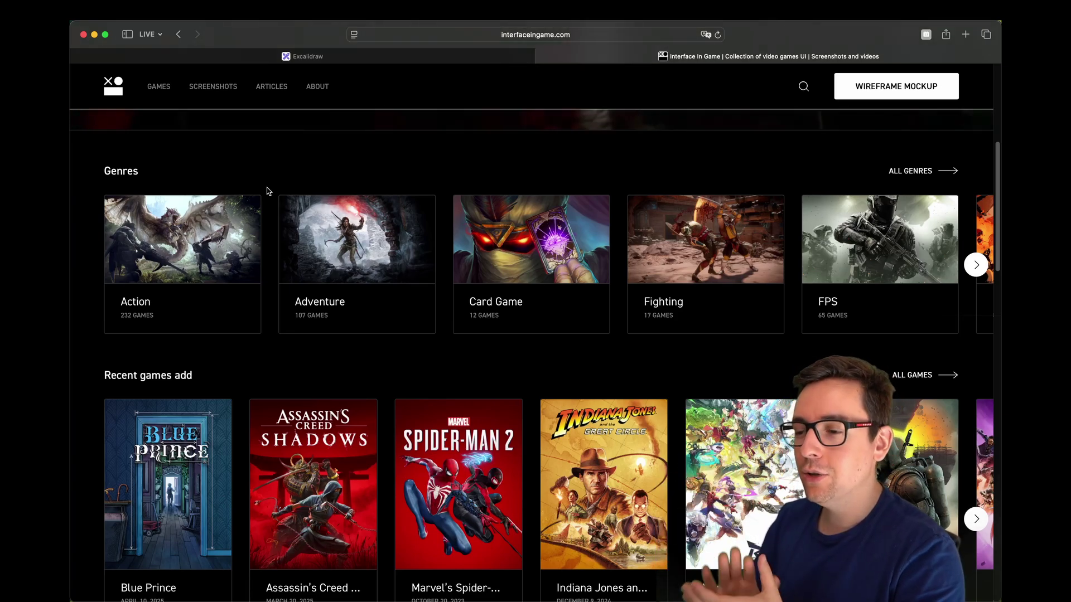
left_click(337, 129)
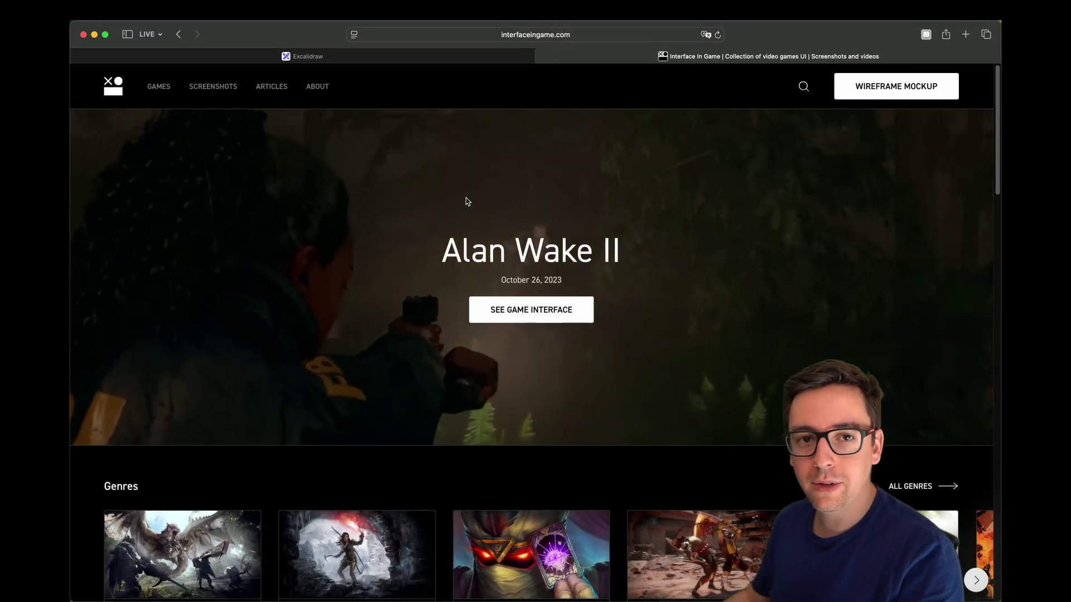
scroll(722, 278, "down", 2)
left_click(870, 446)
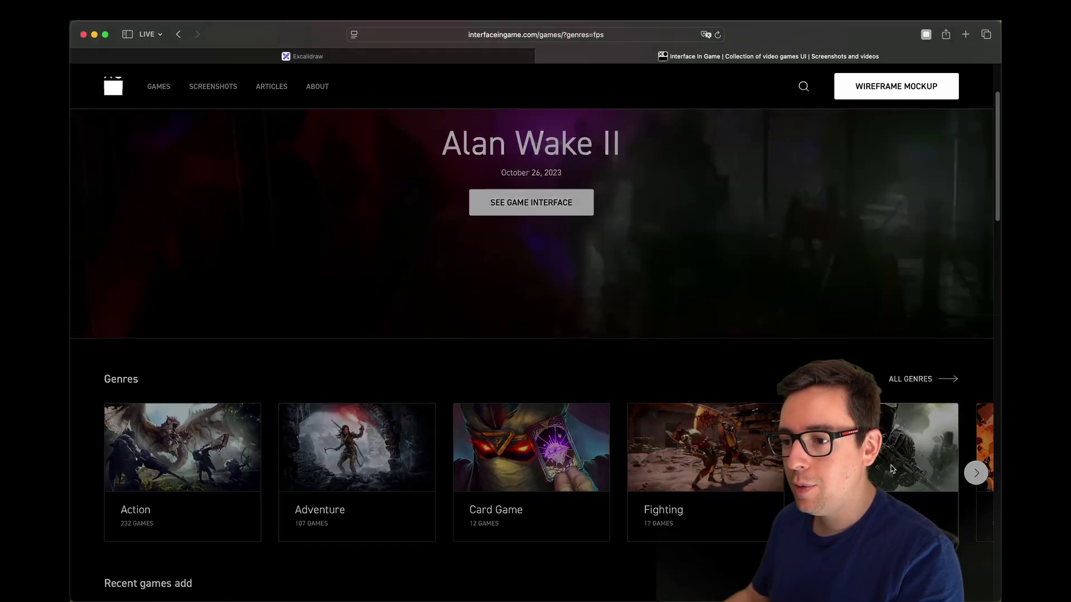
scroll(619, 277, "down", 4)
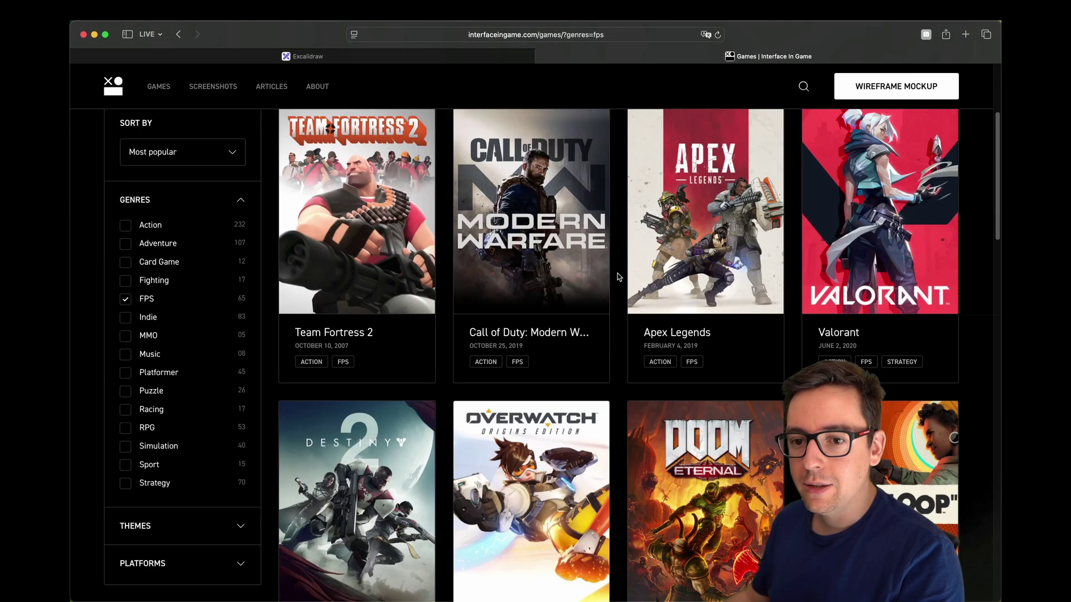
scroll(626, 379, "down", 2)
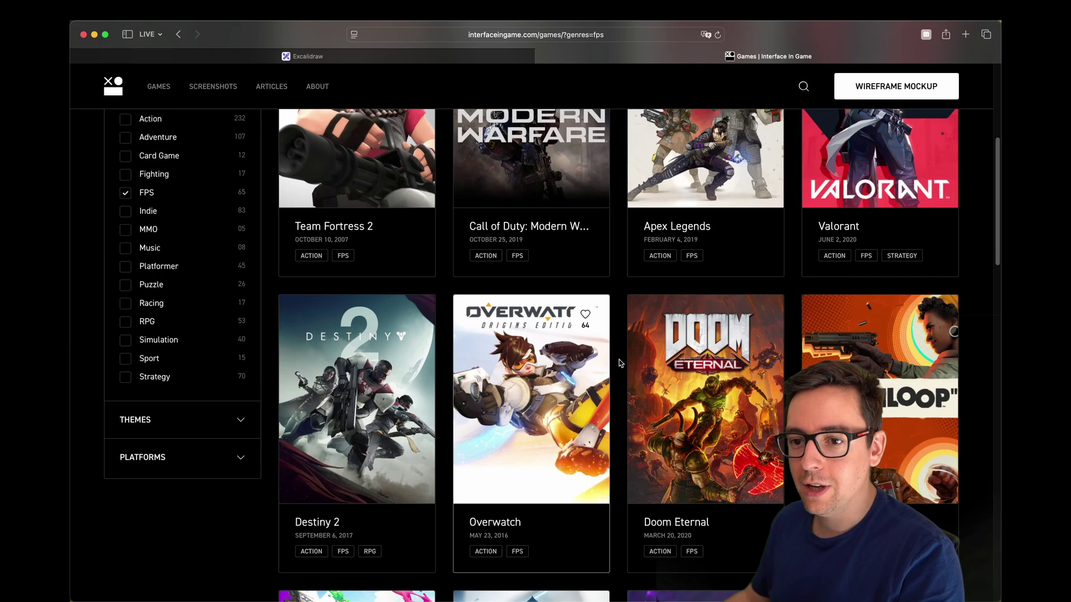
scroll(675, 409, "down", 20)
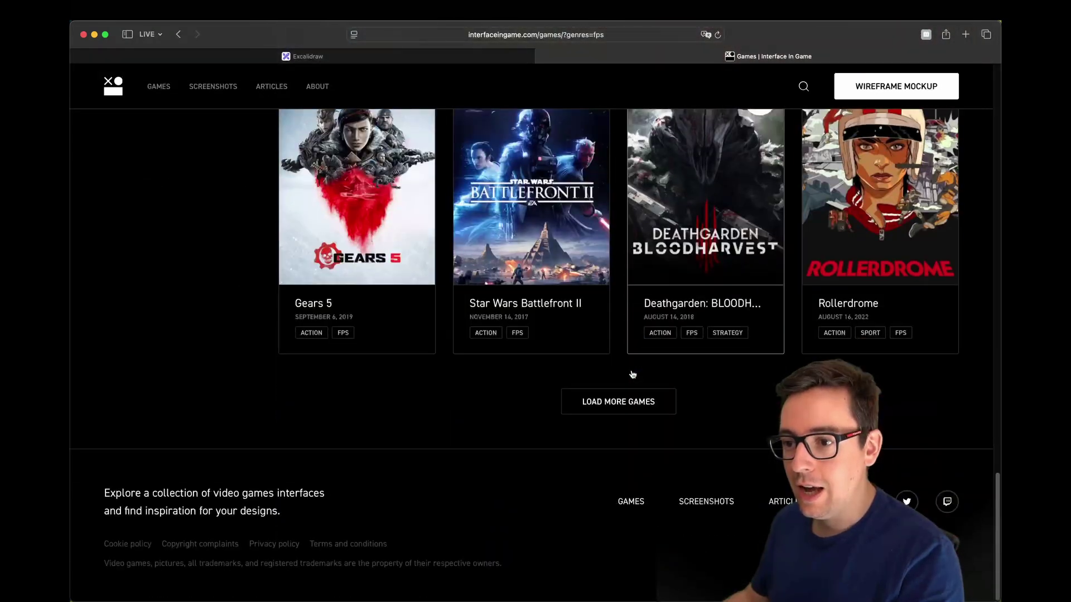
left_click(627, 405)
scroll(613, 335, "down", 4)
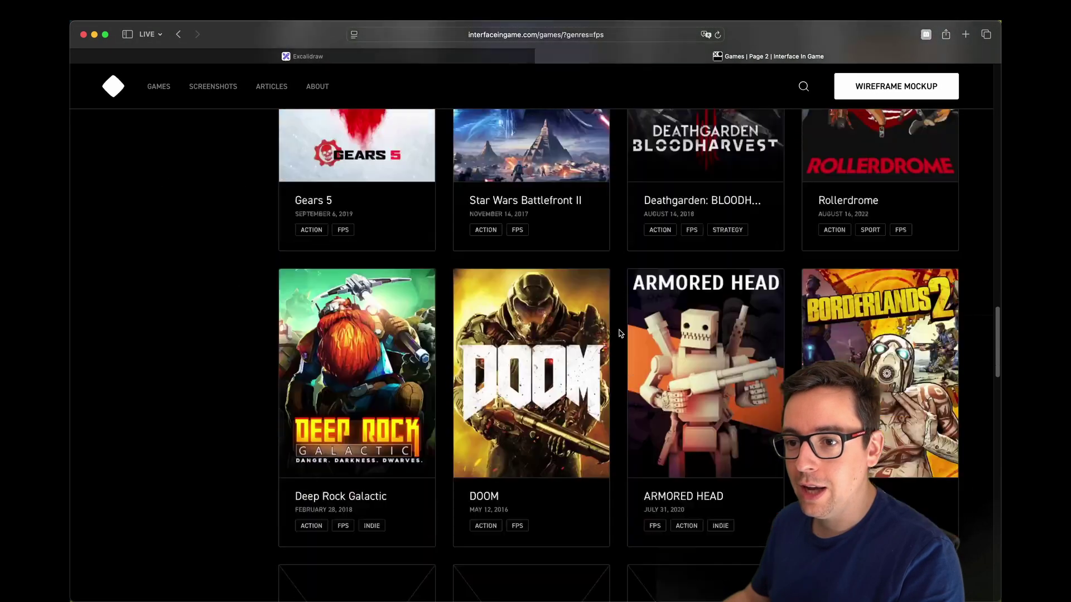
scroll(618, 348, "down", 4)
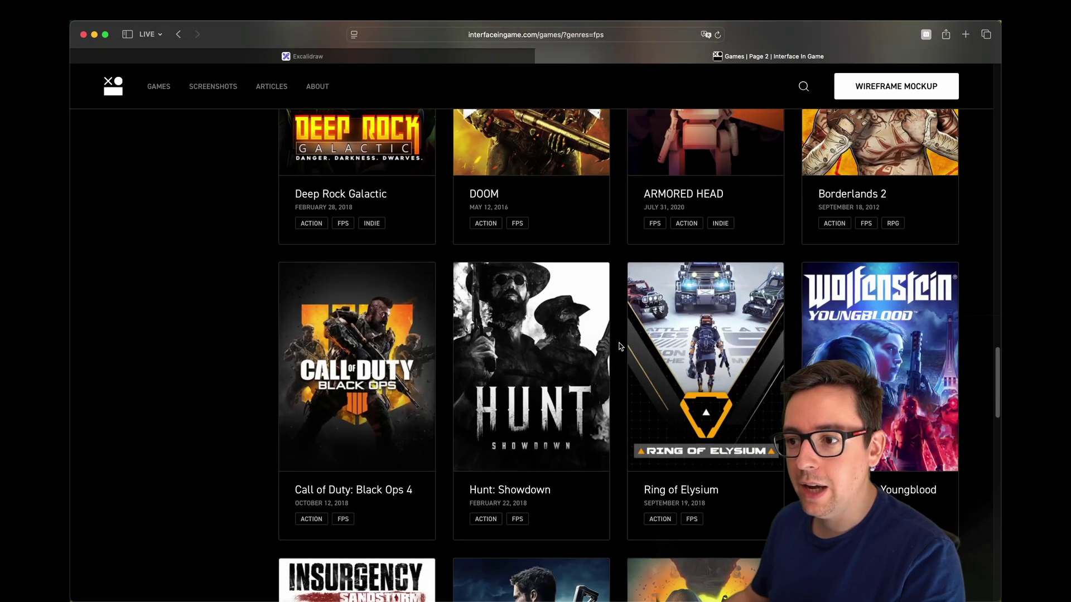
scroll(619, 347, "down", 3)
scroll(630, 307, "down", 8)
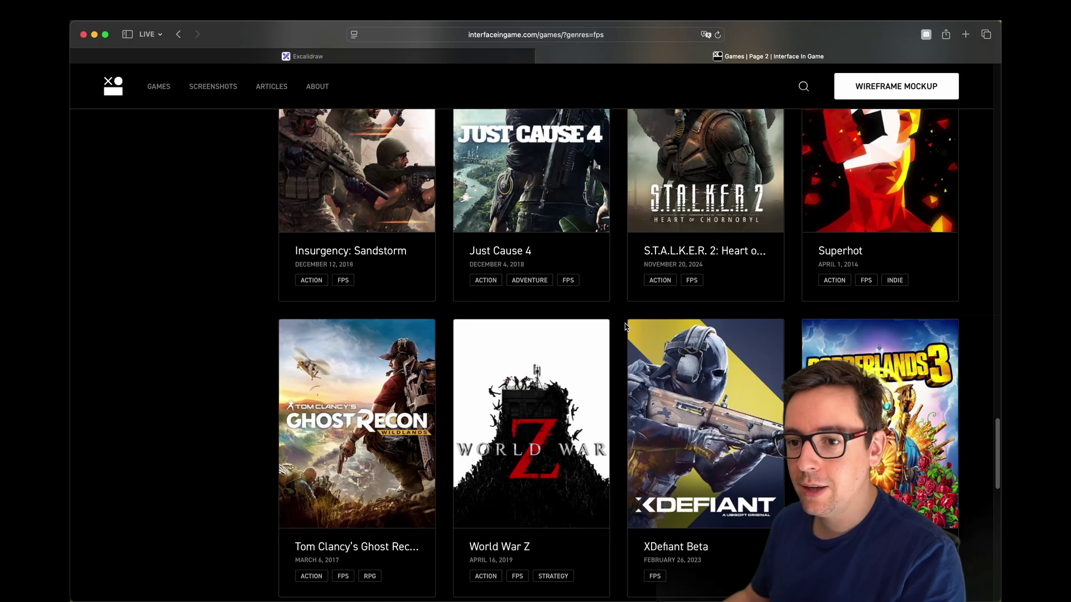
scroll(624, 323, "up", 10)
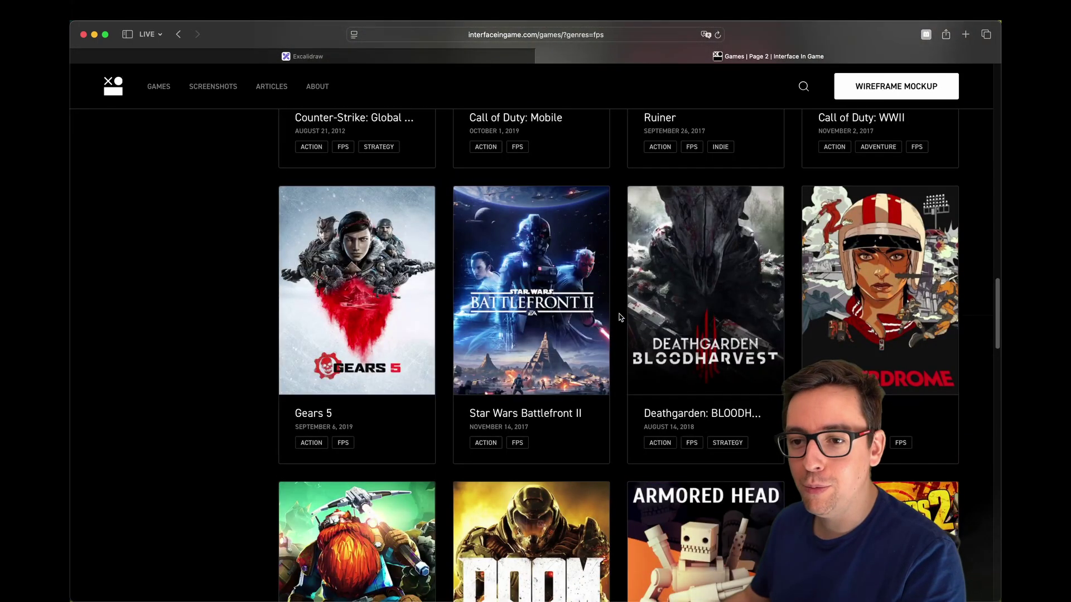
scroll(619, 317, "up", 5)
scroll(619, 316, "up", 15)
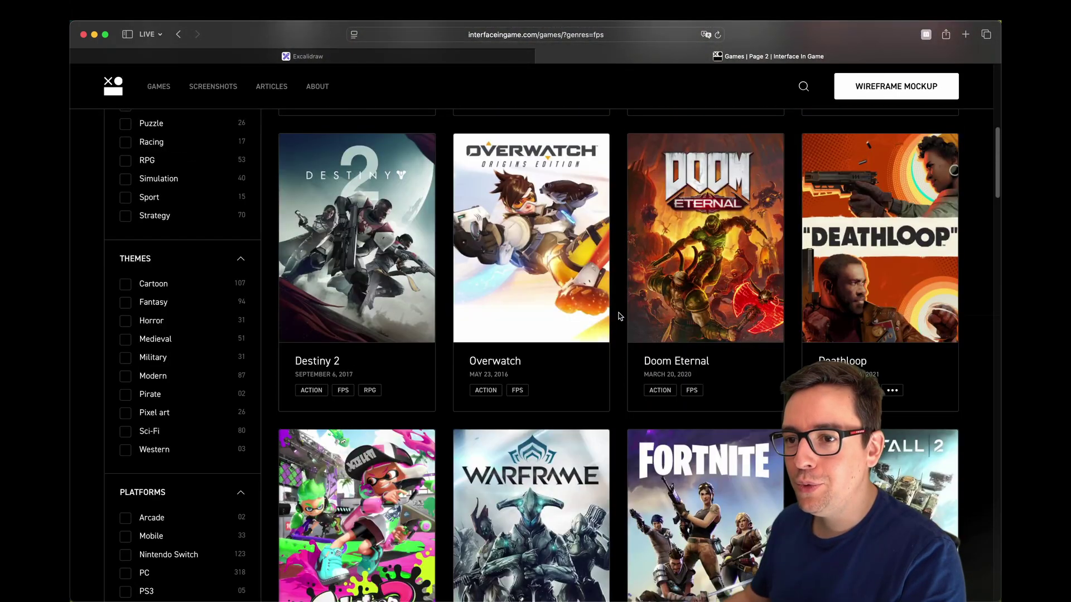
scroll(619, 316, "up", 3)
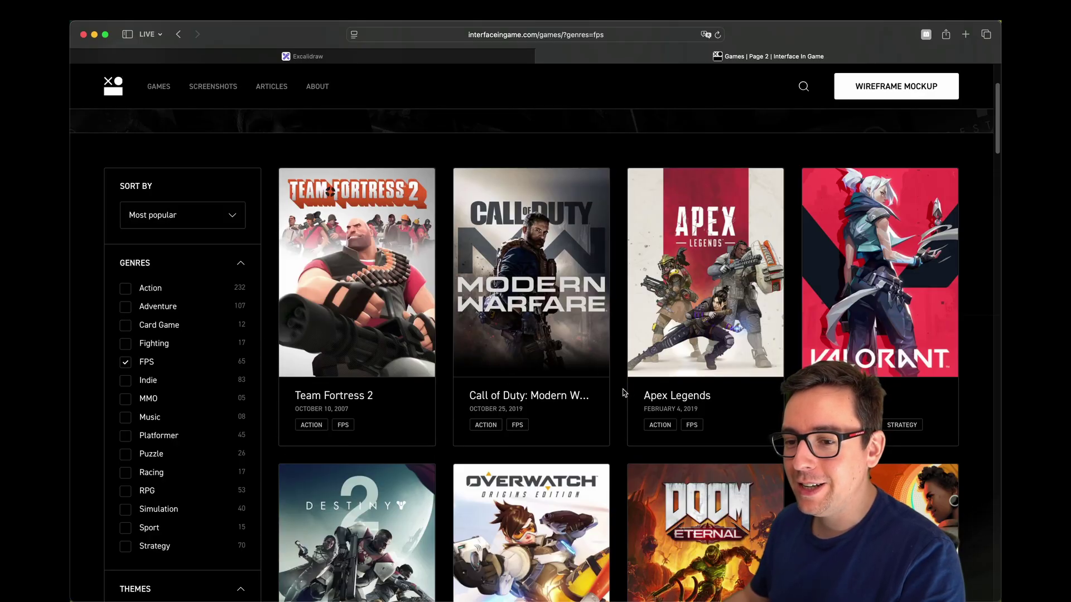
scroll(624, 393, "down", 20)
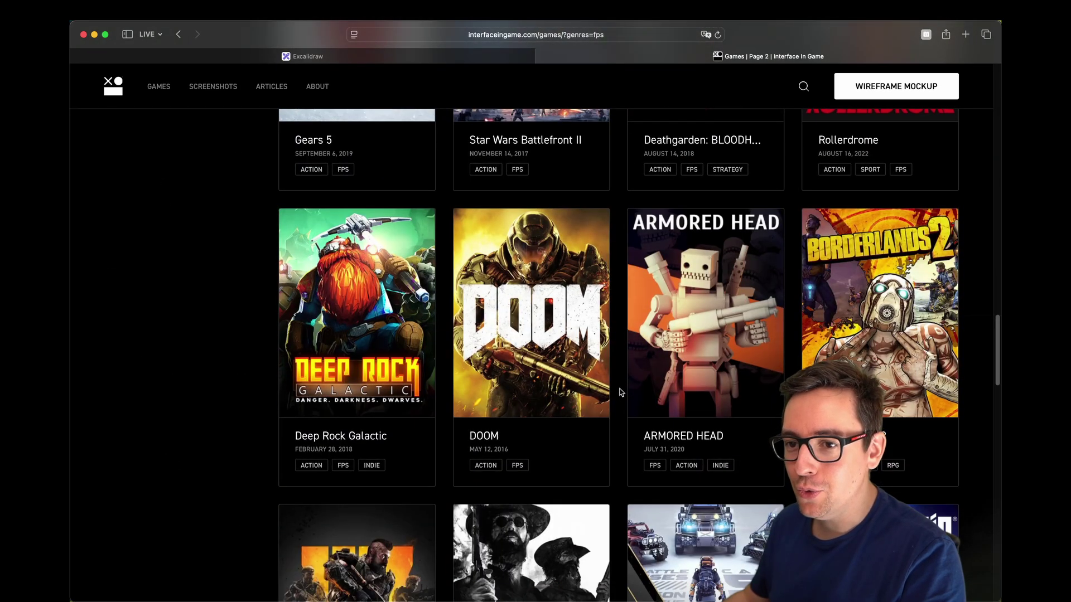
scroll(614, 397, "down", 5)
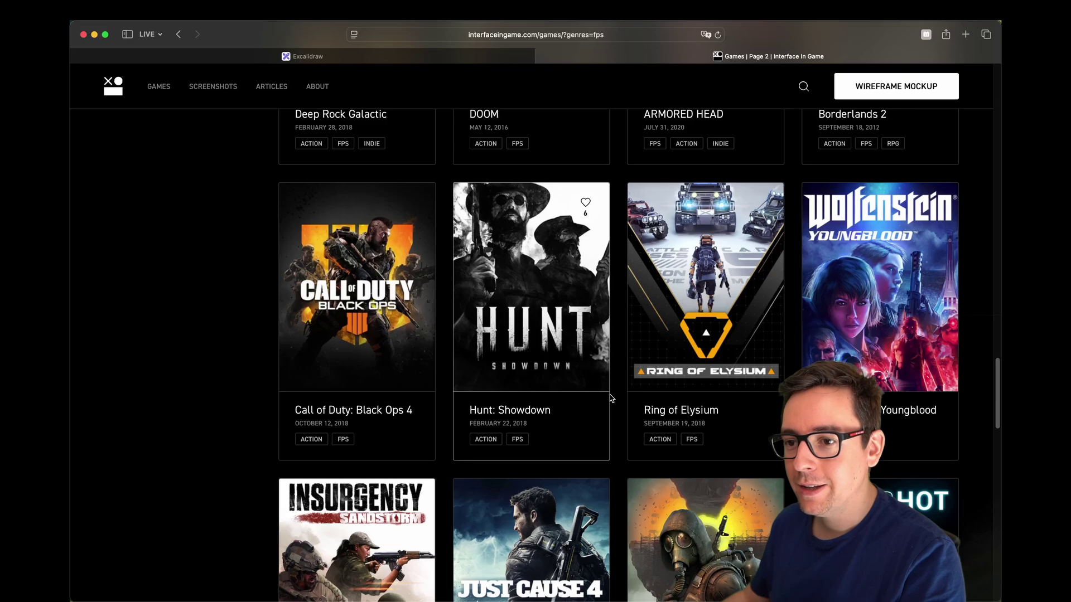
Open the Hunt: Showdown page and browse its Reward, Traits, HUD, Map and You're dead screens.
left_click(531, 299)
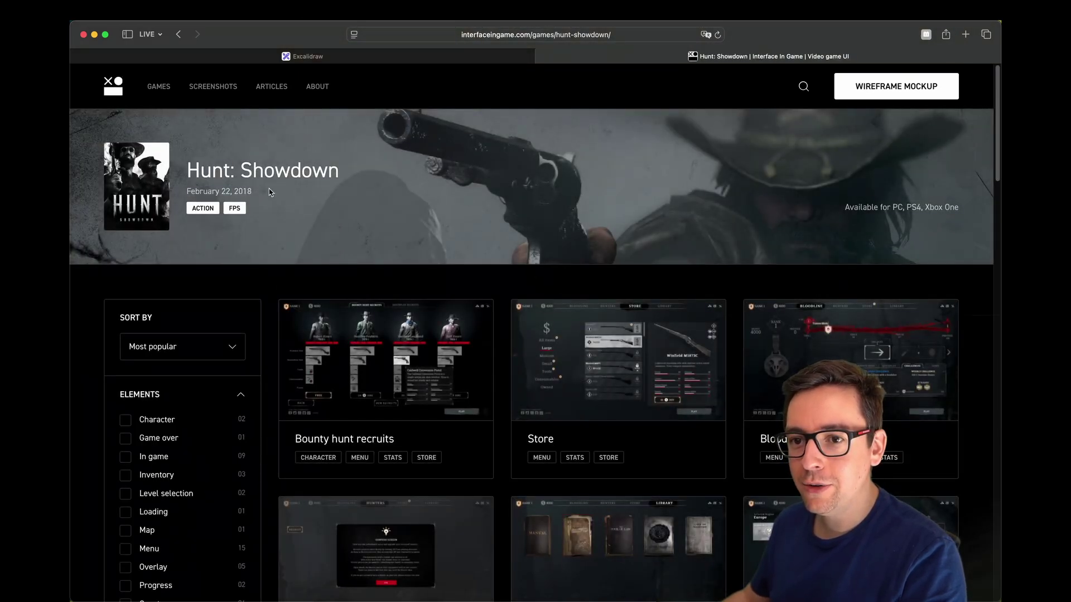
scroll(538, 247, "down", 3)
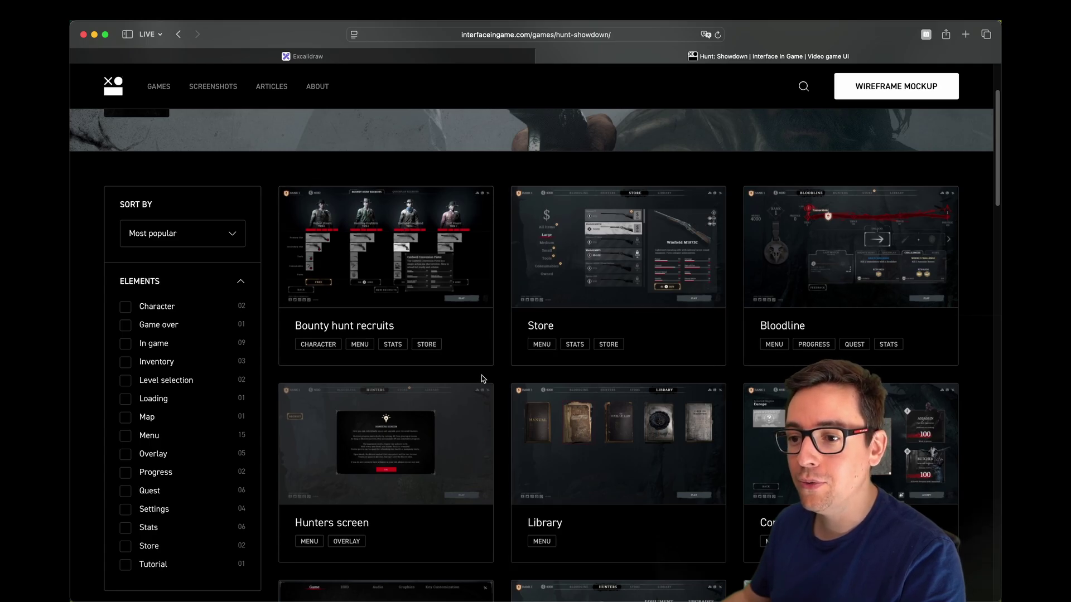
scroll(505, 390, "down", 2)
scroll(864, 390, "down", 5)
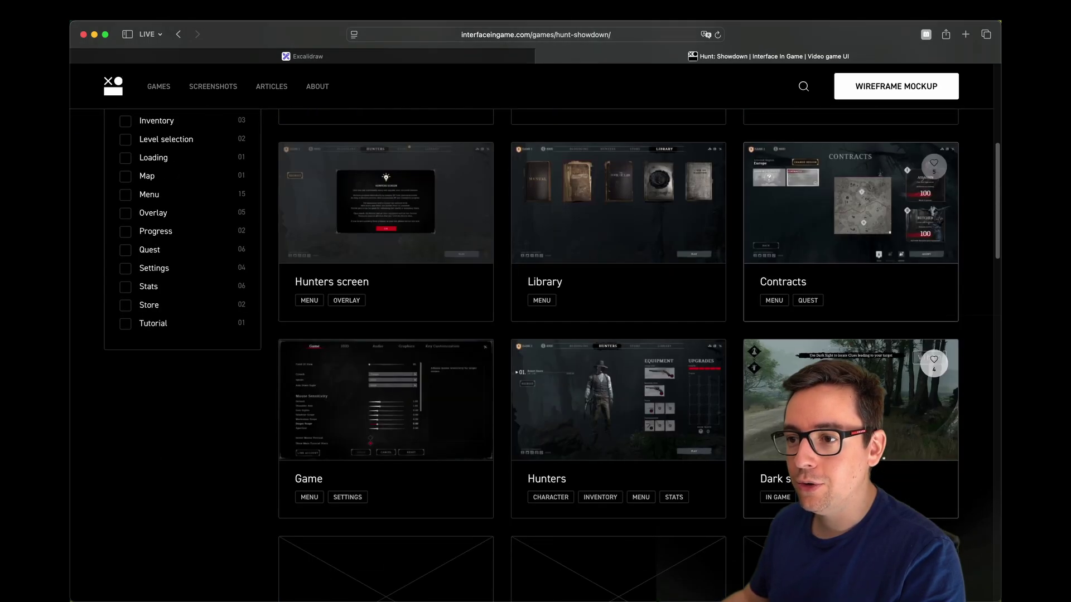
scroll(592, 425, "down", 10)
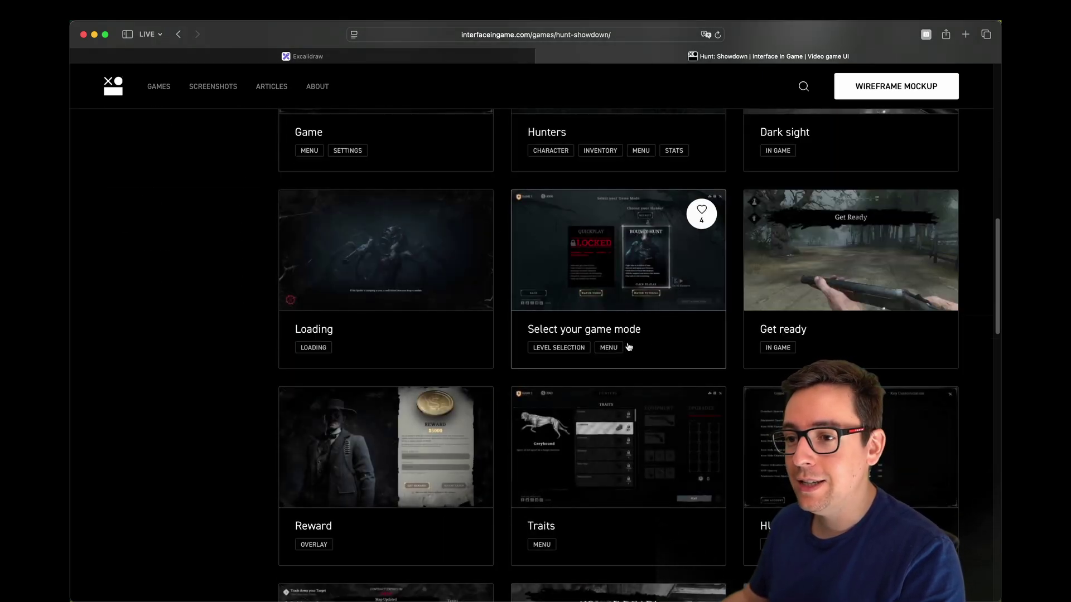
scroll(585, 301, "down", 4)
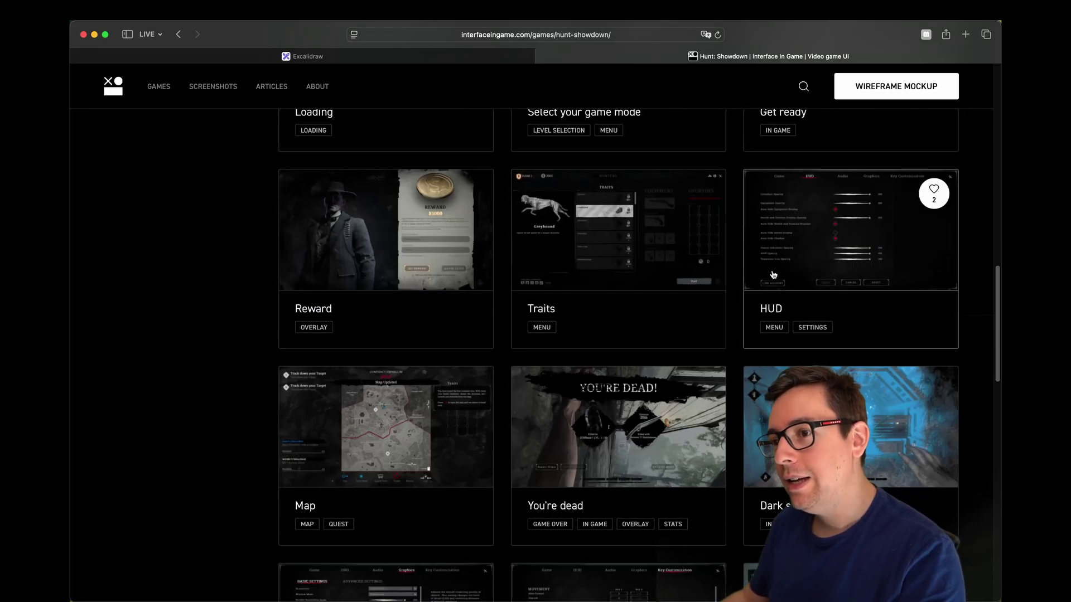
In Excalidraw, pencil a line rightward from a ladder rung toward Research, then pan left.
left_click(471, 55)
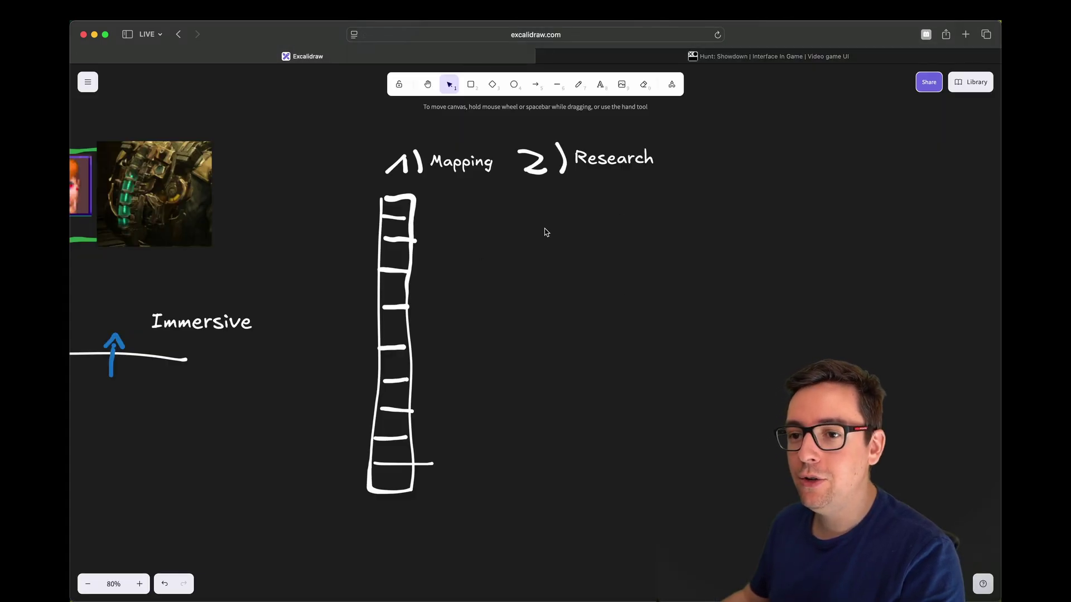
left_click(578, 84)
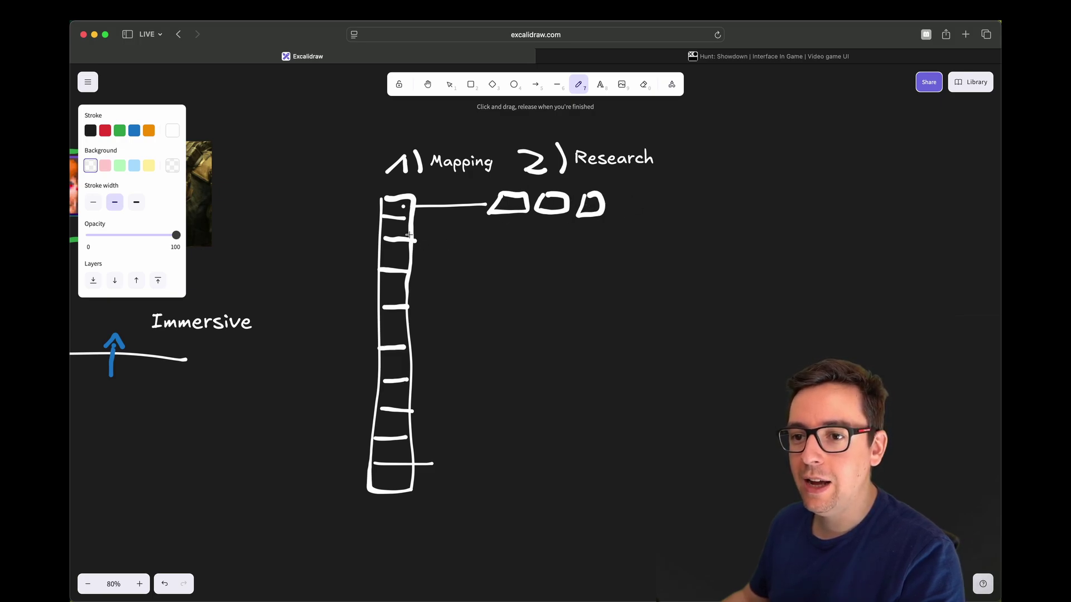
left_click_drag(408, 234, 501, 242)
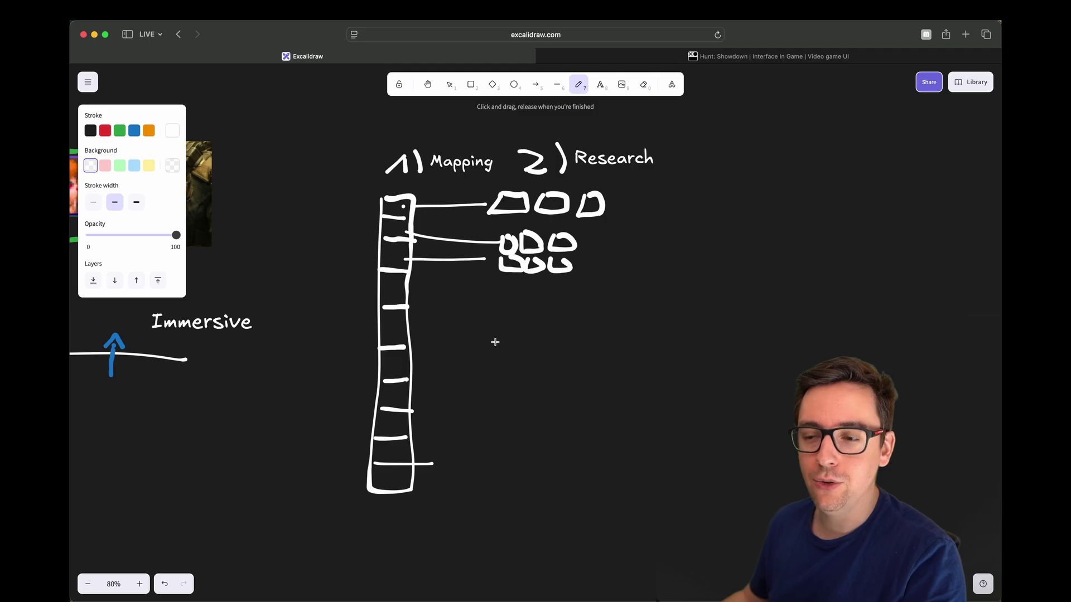
left_click_drag(651, 232, 566, 234)
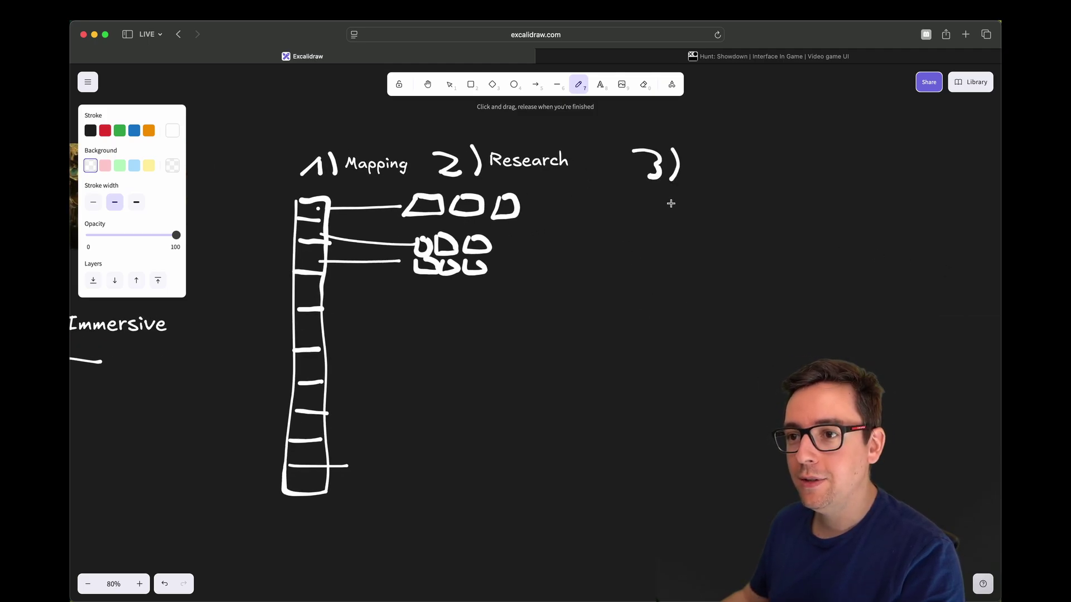
View the Hunt: Showdown Reward screenshot full size, then close the lightbox.
left_click(704, 57)
scroll(413, 357, "down", 3)
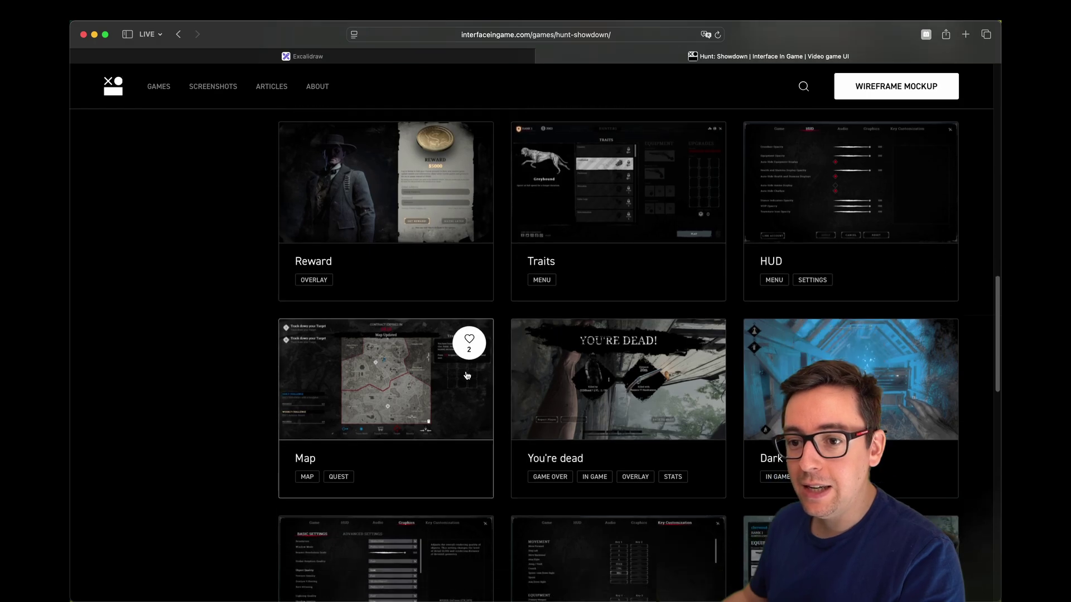
scroll(393, 345, "up", 6)
scroll(382, 390, "down", 4)
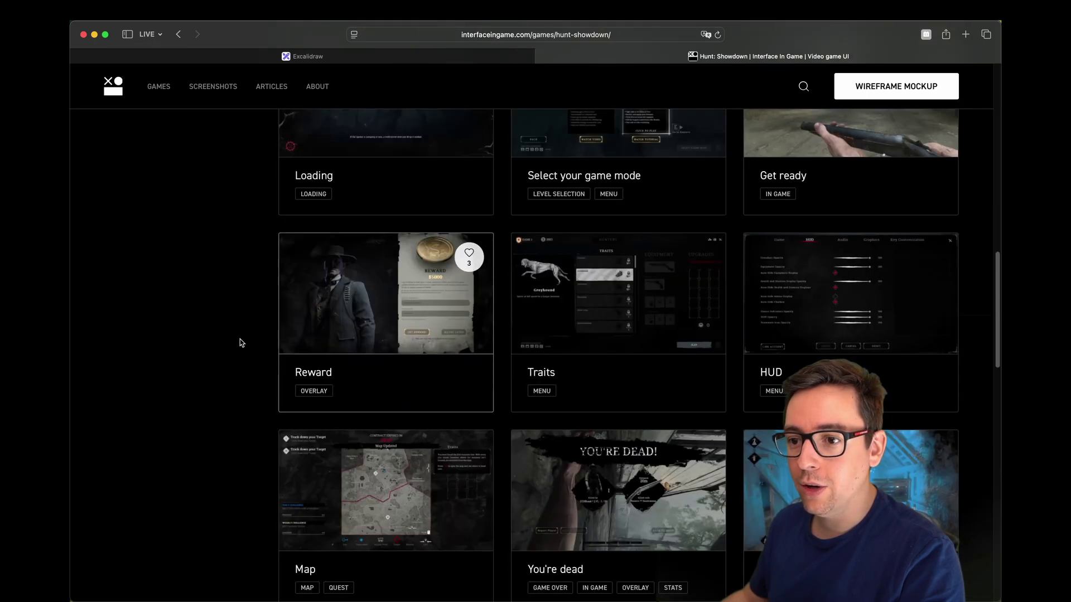
left_click(383, 312)
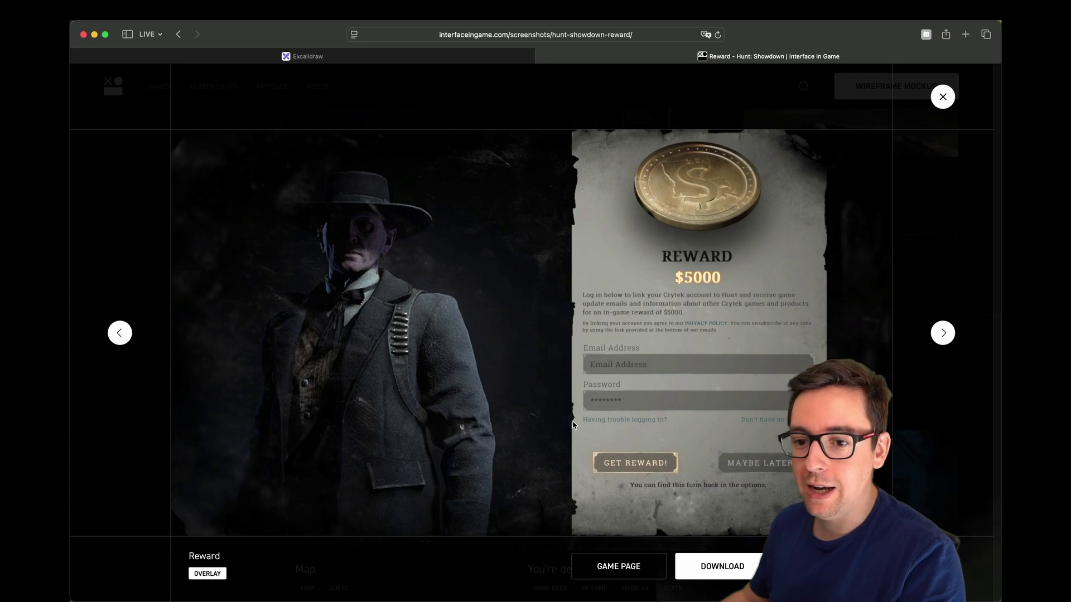
left_click(952, 101)
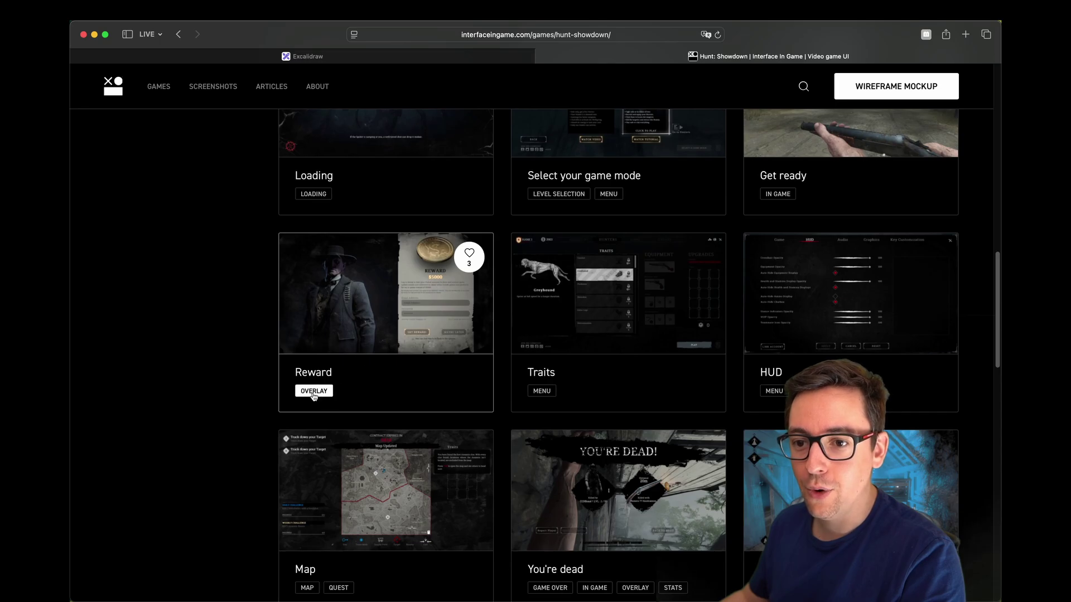
Filter screenshots by the Overlay tag and open Wild Rift's Match found screenshot full size.
left_click(314, 391)
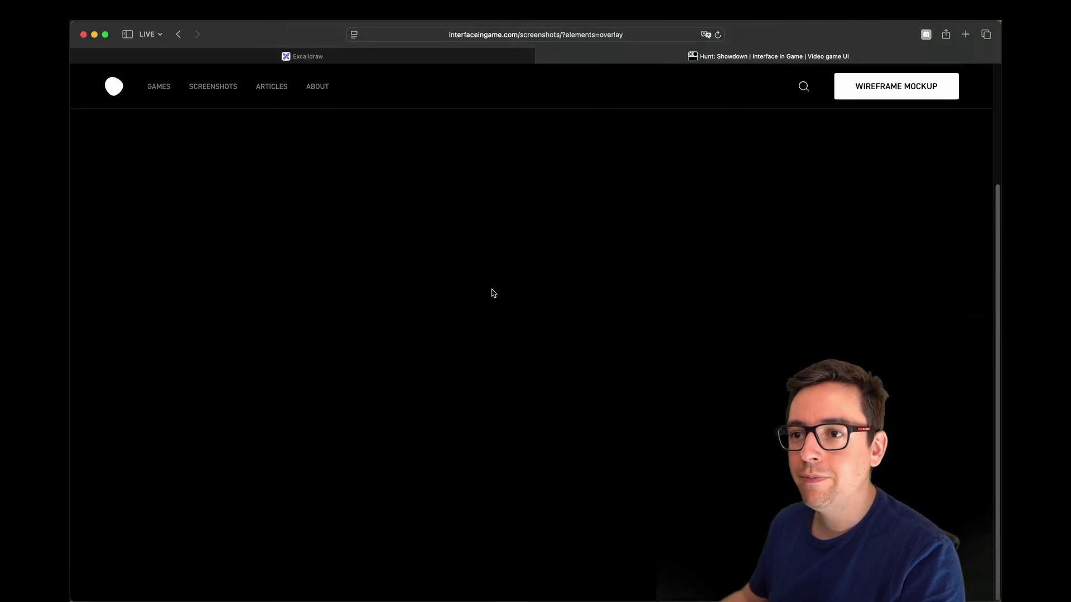
scroll(505, 258, "down", 1)
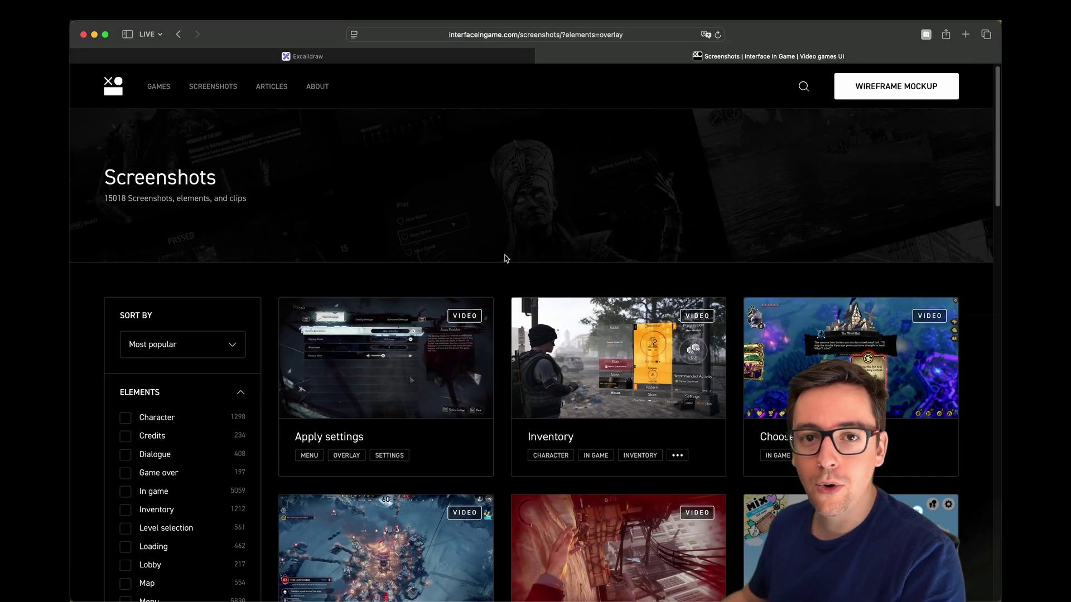
scroll(506, 258, "down", 5)
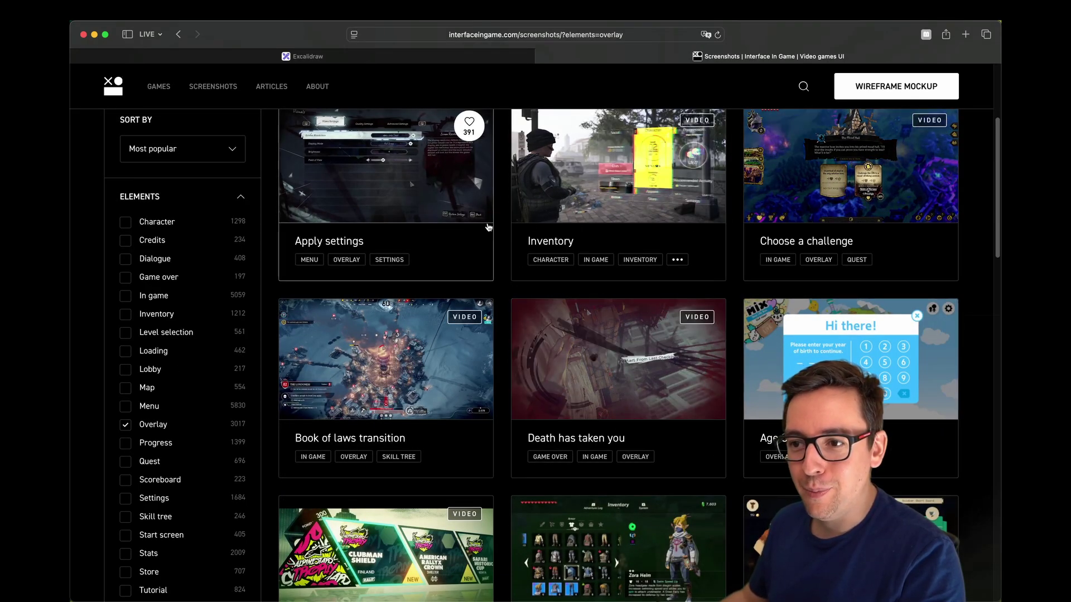
scroll(697, 234, "down", 3)
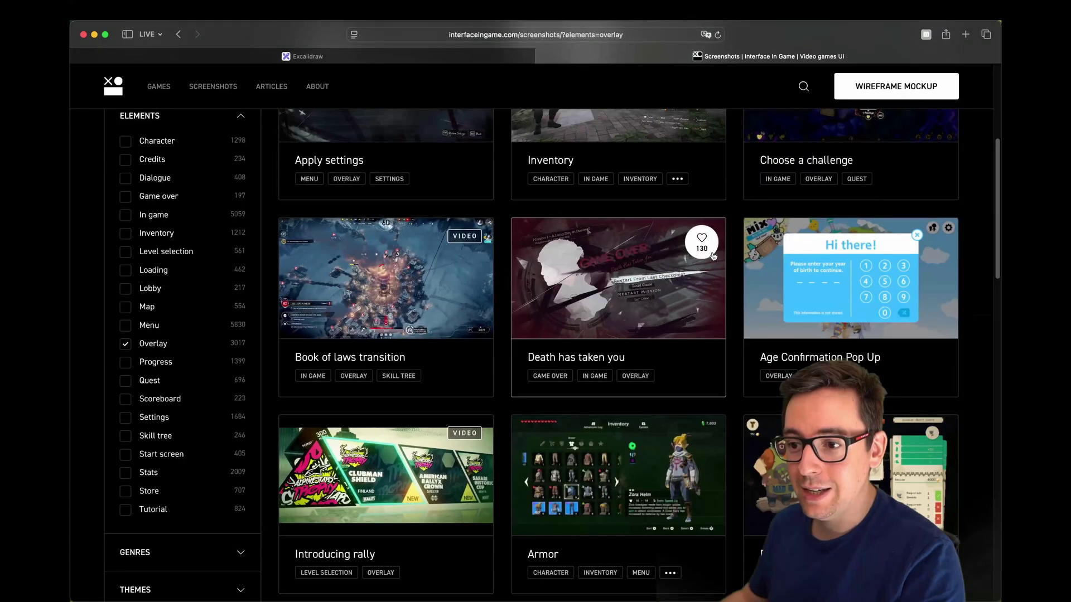
scroll(712, 316, "down", 3)
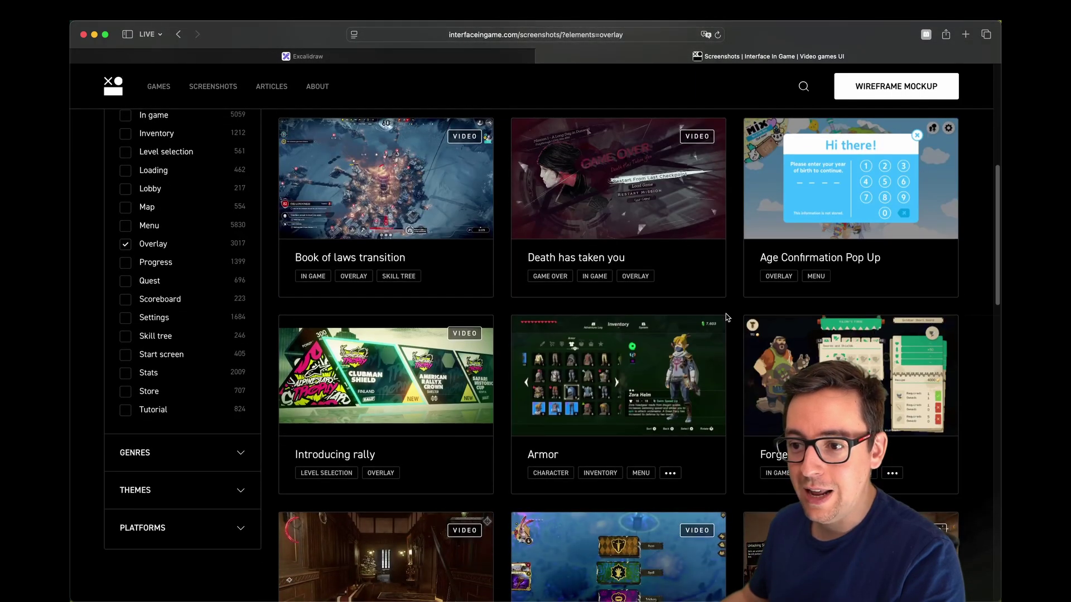
scroll(725, 312, "down", 6)
scroll(714, 302, "down", 7)
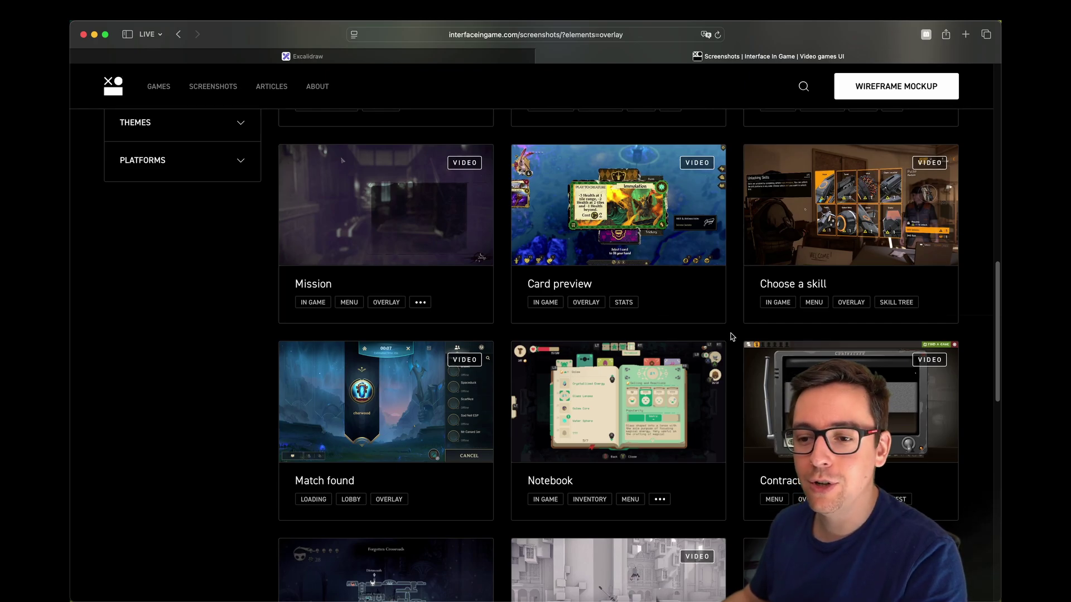
scroll(730, 335, "down", 3)
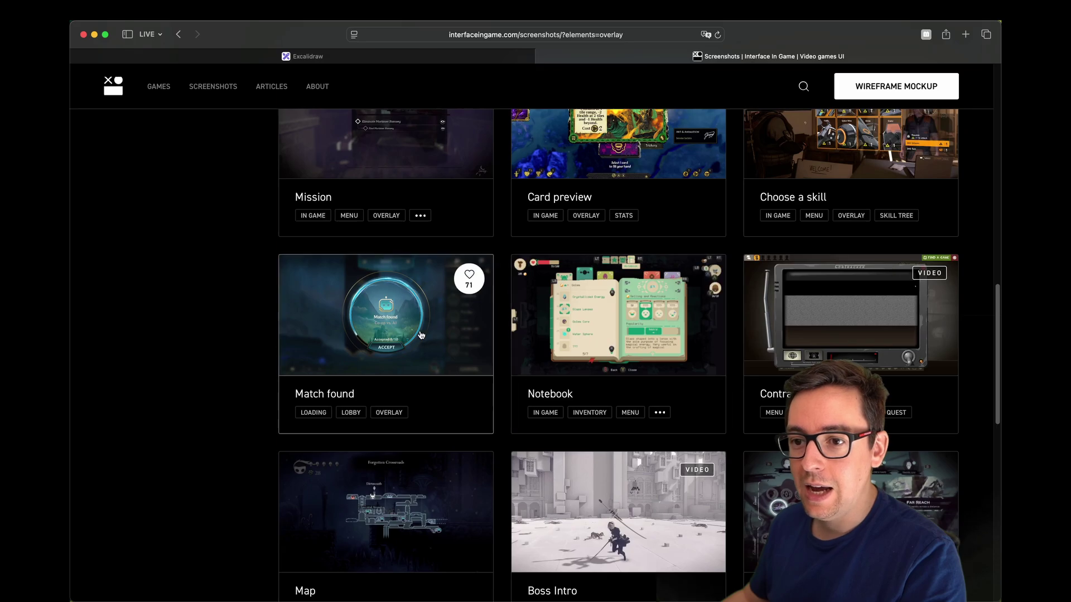
left_click(480, 343)
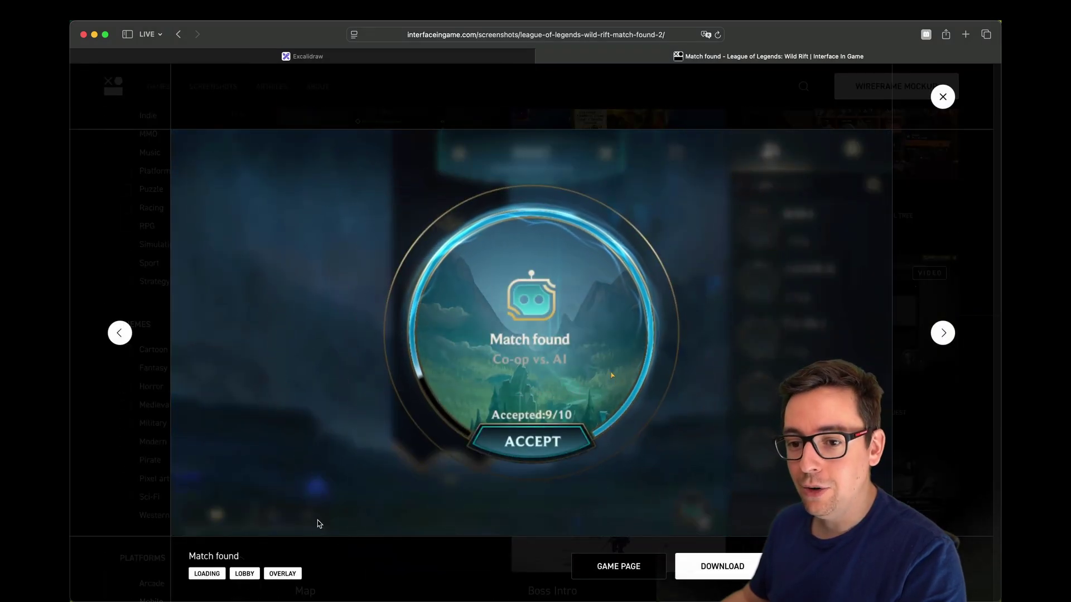
Return to the Excalidraw workflow sketch after a quick look back at Match found.
key("ctrl+shift+Tab")
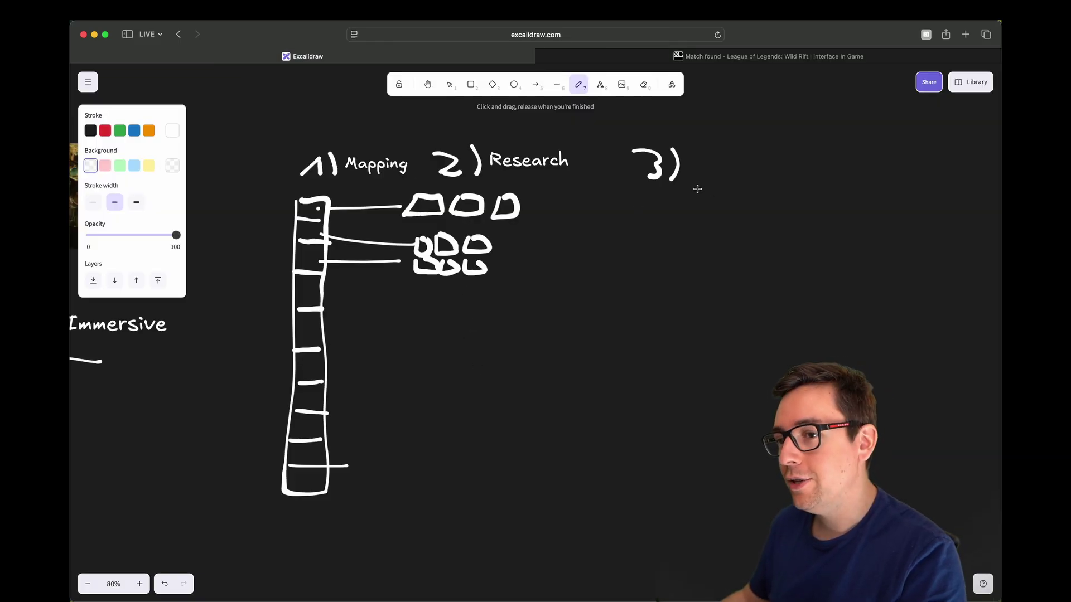
key("ctrl+Tab")
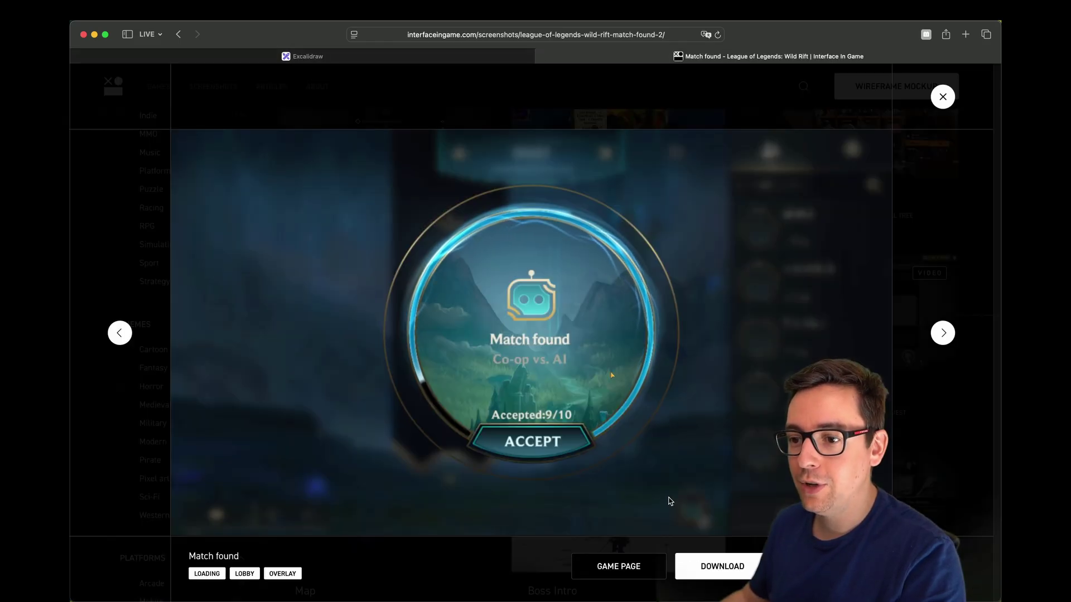
key("ctrl+shift+Tab")
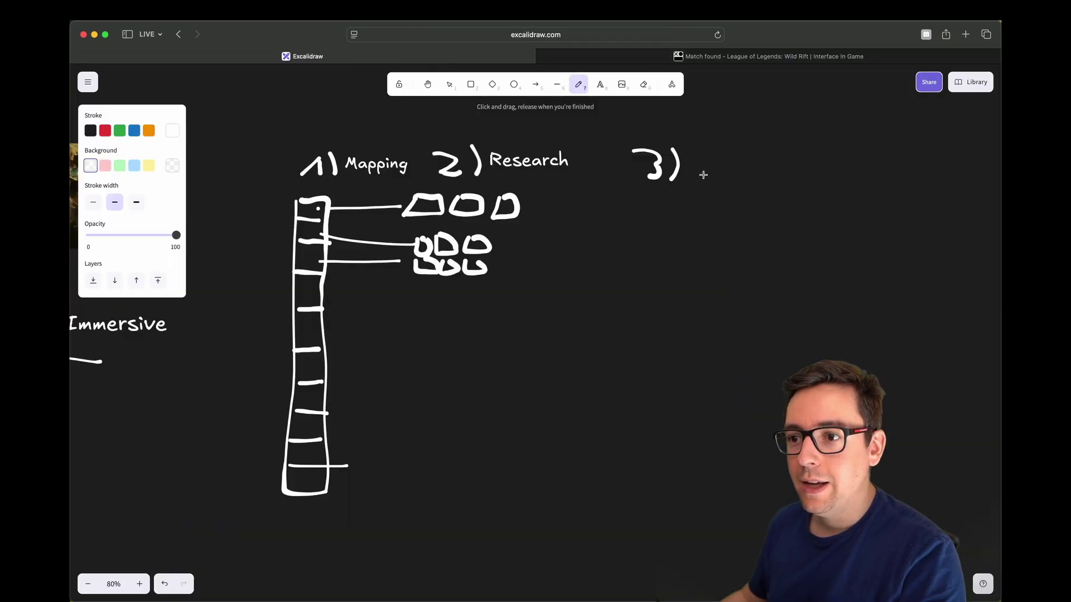
Replace the pencilled P with a pasted label retyped as 'Prototype', placed beside 3).
left_click_drag(709, 150, 710, 186)
mouse_move(710, 147)
left_mouse_down()
mouse_move(713, 165)
mouse_move(761, 169)
left_mouse_up()
key("super+z")
key("super+z")
key("super+z")
type("Research")
double_click(756, 172)
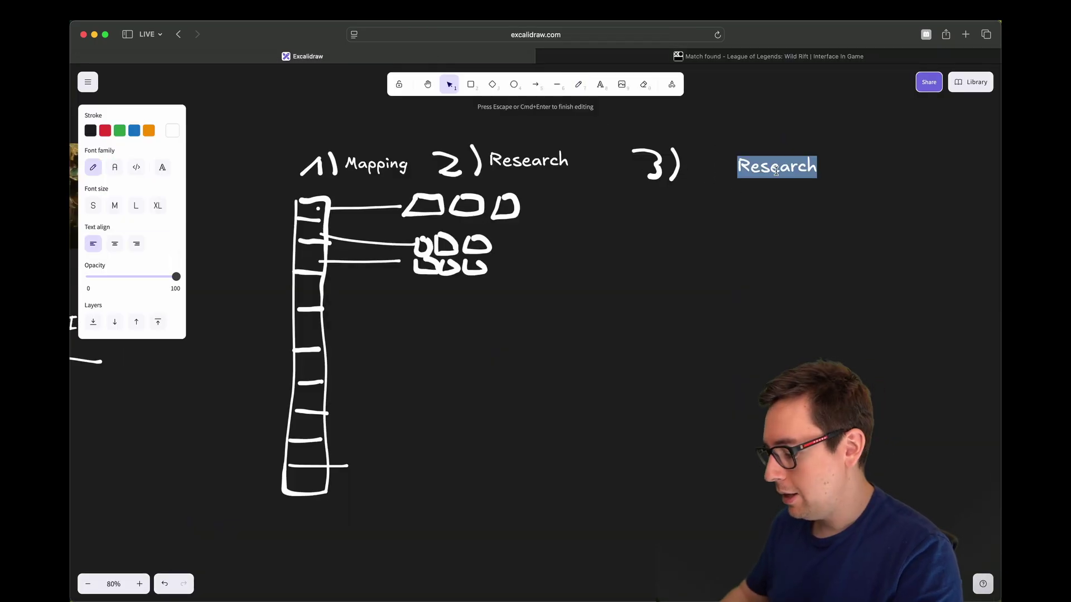
type("Prototype")
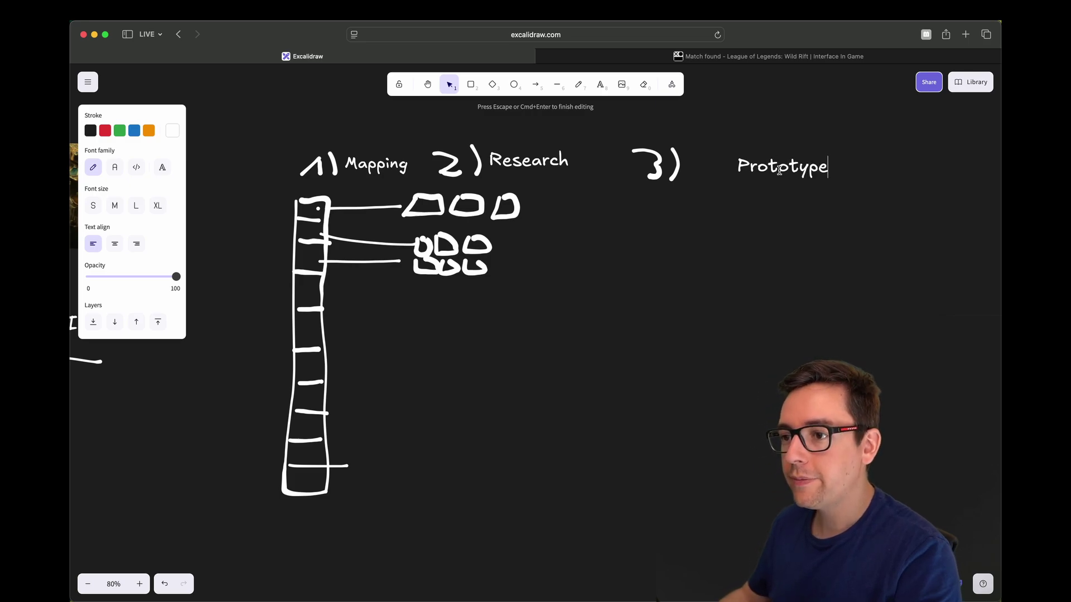
left_click(786, 189)
left_click_drag(789, 167, 746, 160)
left_click(743, 246)
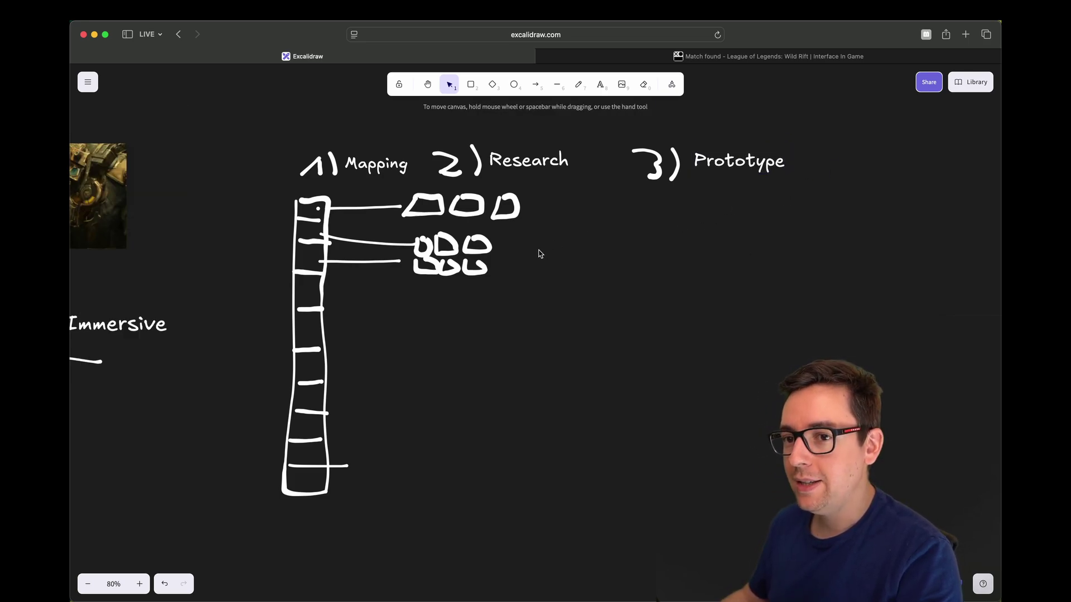
Circle the Intuitive label on the quadrant chart with an orange pencil stroke.
scroll(358, 343, "left", 15)
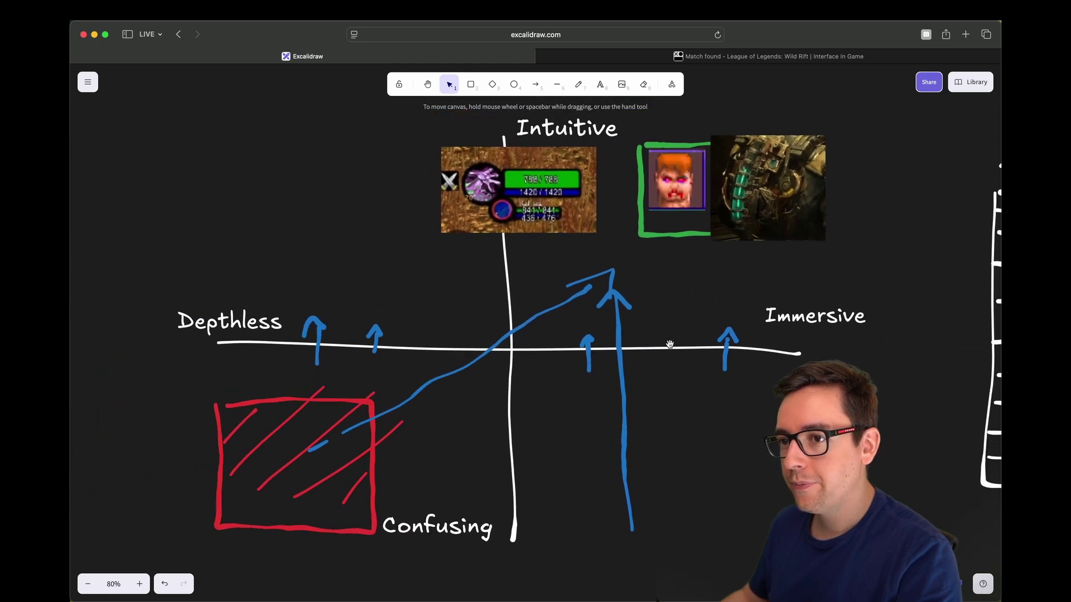
left_click(579, 84)
scroll(287, 192, "up", 1)
left_click(147, 133)
mouse_move(544, 124)
left_mouse_down()
mouse_move(677, 139)
mouse_move(524, 118)
left_mouse_up()
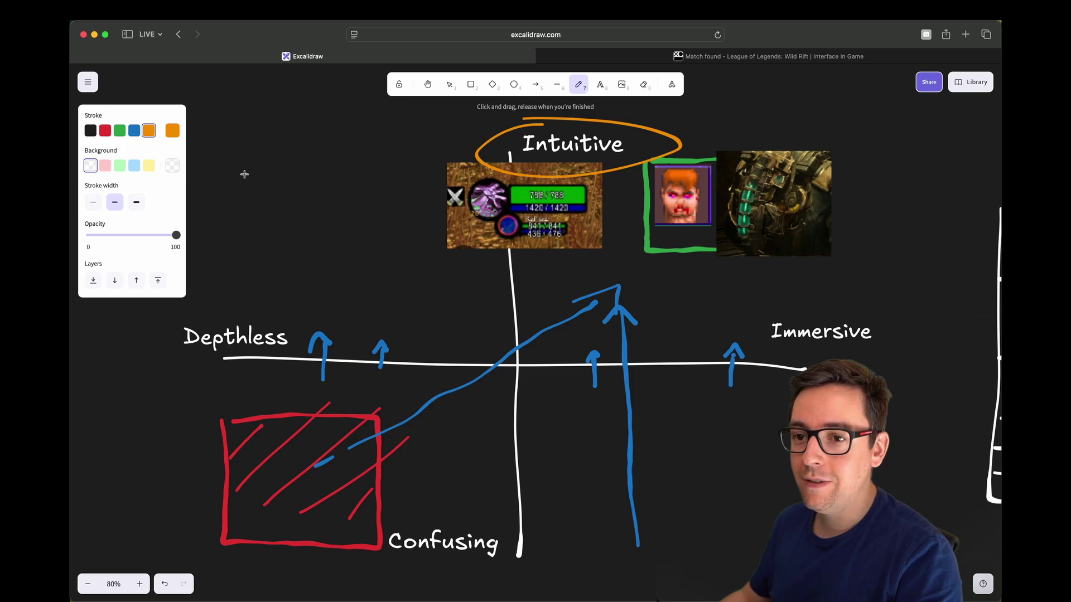
Outline the chart's upper half in orange and hatch it with diagonal strokes.
mouse_move(216, 146)
left_mouse_down()
mouse_move(221, 336)
mouse_move(617, 329)
mouse_move(799, 342)
mouse_move(827, 326)
mouse_move(825, 143)
mouse_move(231, 136)
left_mouse_up()
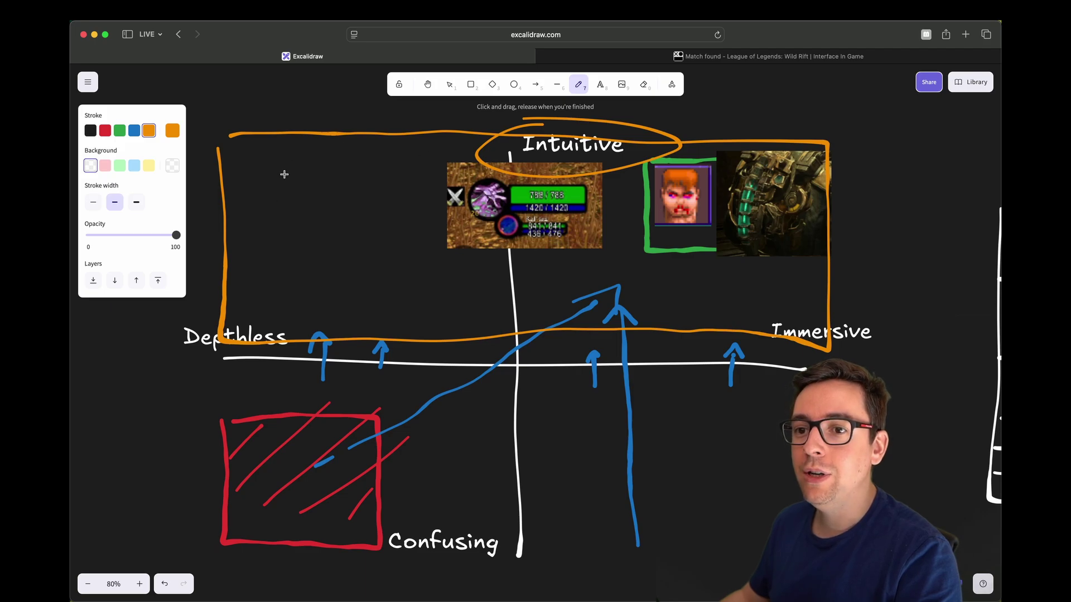
left_click_drag(297, 144, 237, 277)
left_click_drag(361, 163, 304, 273)
left_click_drag(405, 162, 356, 272)
left_click_drag(602, 206, 567, 268)
left_click_drag(647, 231, 638, 269)
left_click_drag(750, 251, 748, 260)
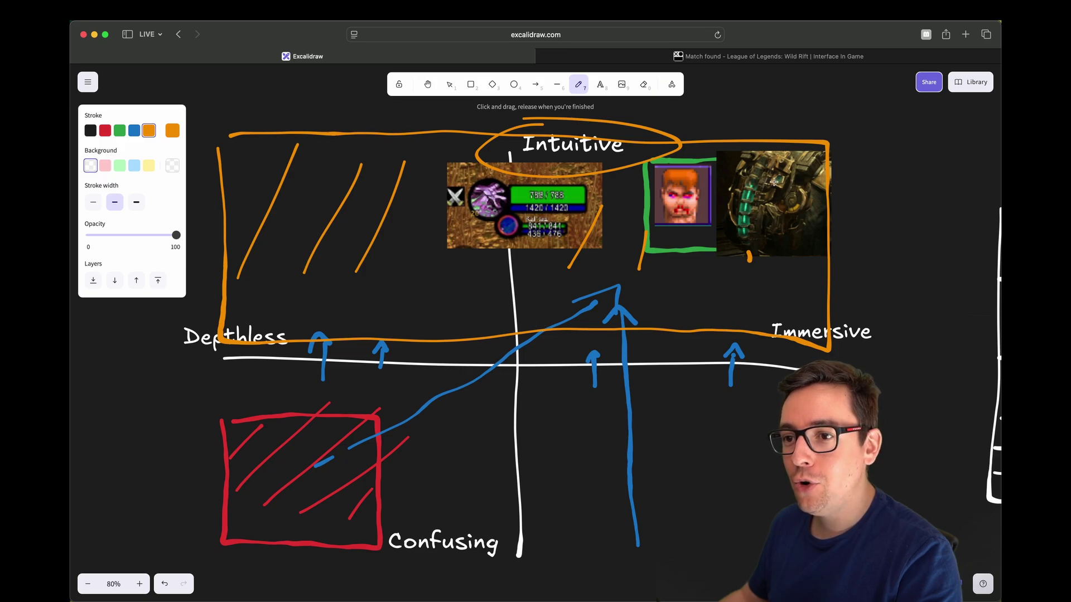
Draw a long rightward orange arrow across the hatched region.
left_click_drag(374, 277, 793, 276)
mouse_move(751, 269)
left_mouse_down()
mouse_move(793, 274)
mouse_move(767, 299)
left_mouse_up()
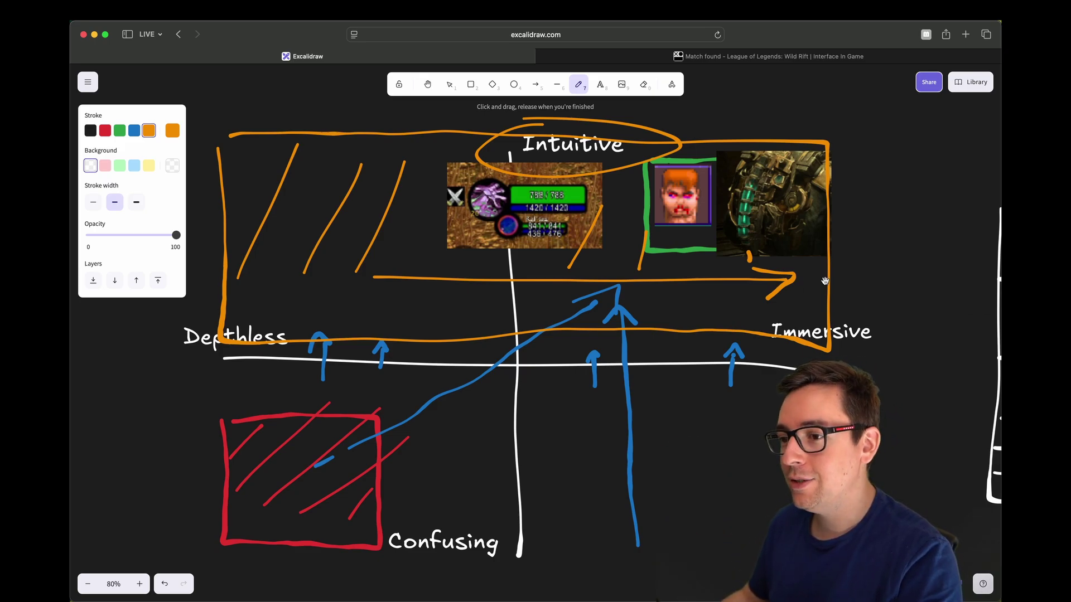
left_click_drag(894, 244, 684, 260)
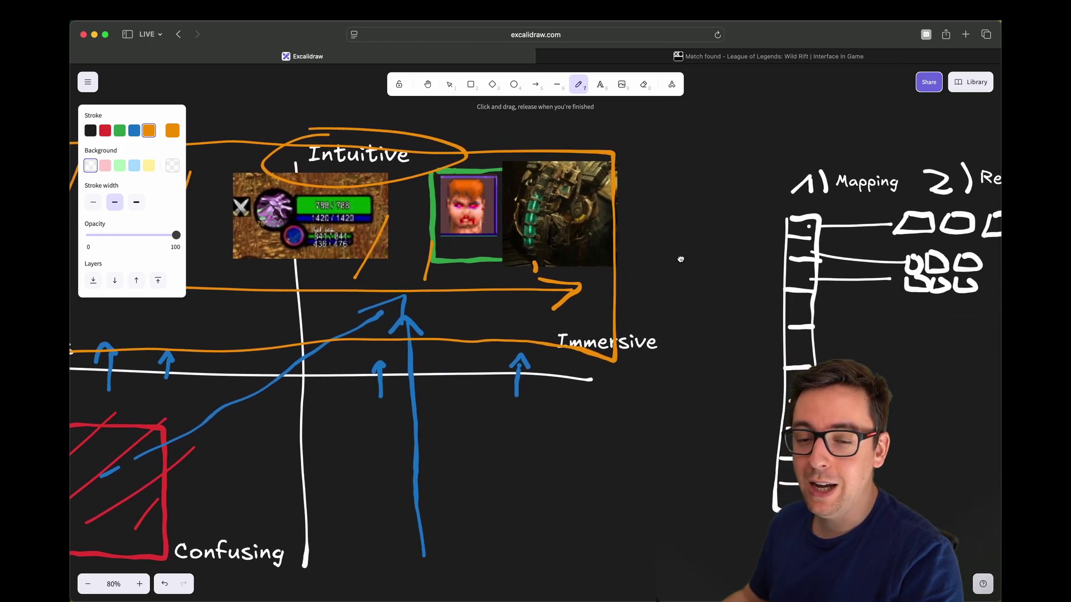
Add the text line 'a) Maximise Intuitiveness' below 3) Prototype.
scroll(666, 259, "right", 10)
scroll(567, 240, "down", 1)
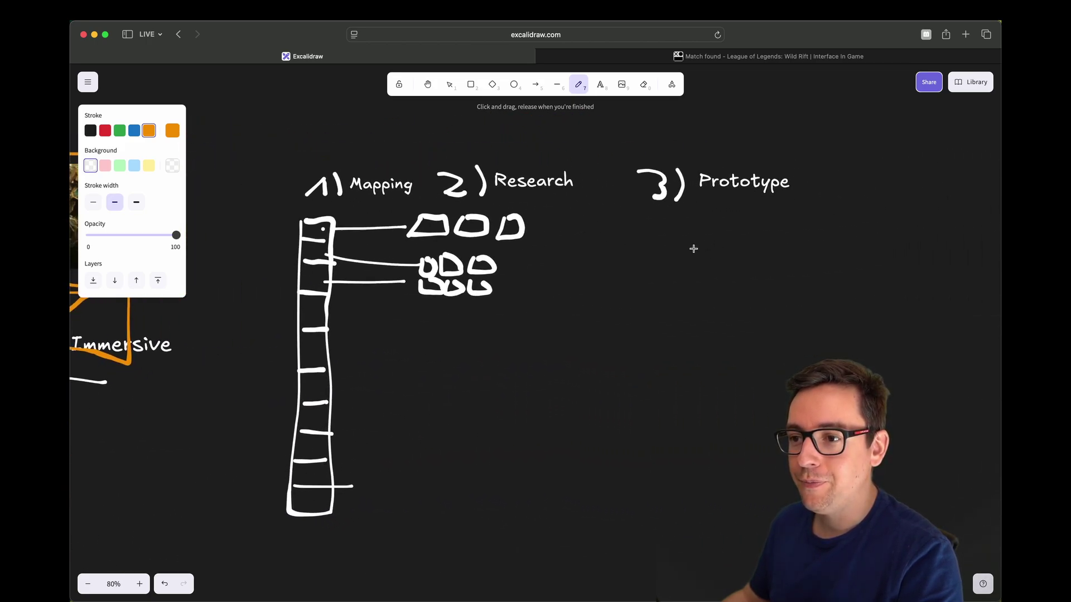
scroll(612, 237, "left", 4)
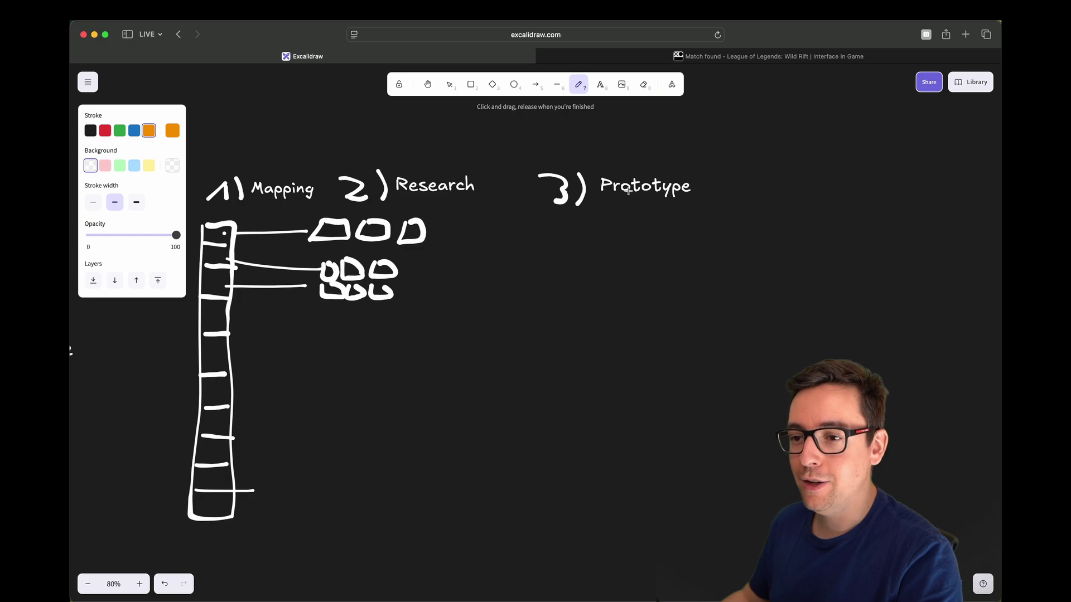
left_click(600, 85)
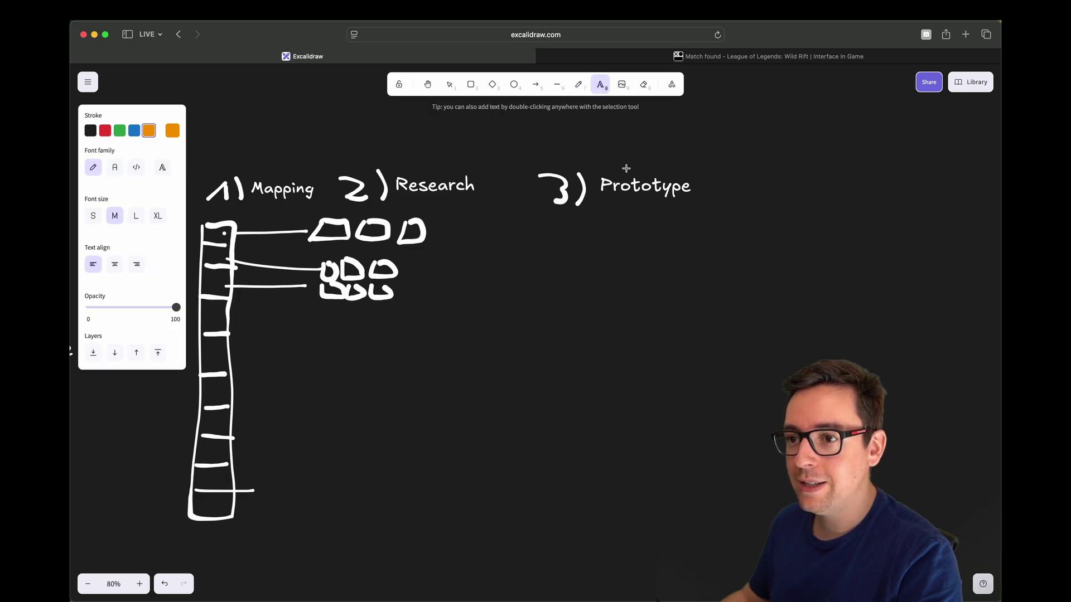
double_click(635, 184)
type("v")
key("Escape")
key("super+z")
double_click(602, 249)
type("a")
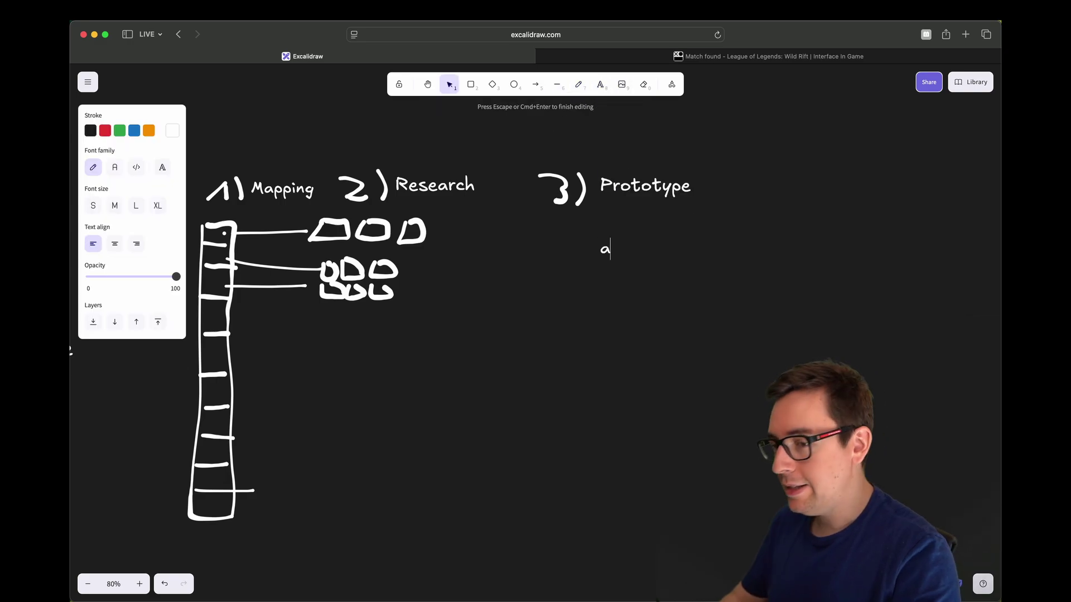
type(") Intui")
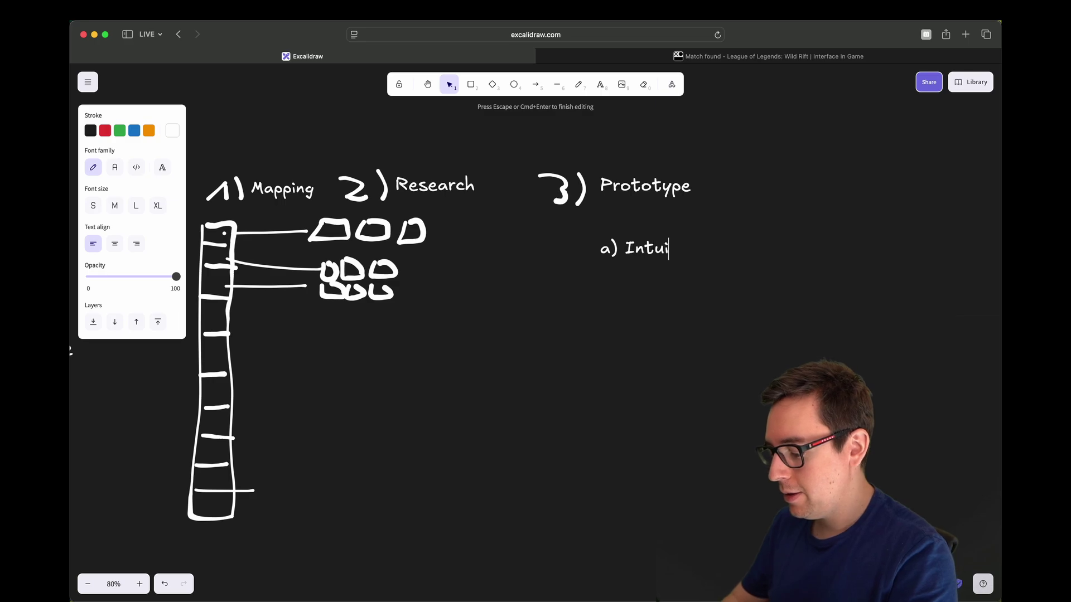
key("BackSpace")
key("BackSpace")
key("BackSpace")
key("BackSpace")
key("BackSpace")
key("BackSpace")
type("Max")
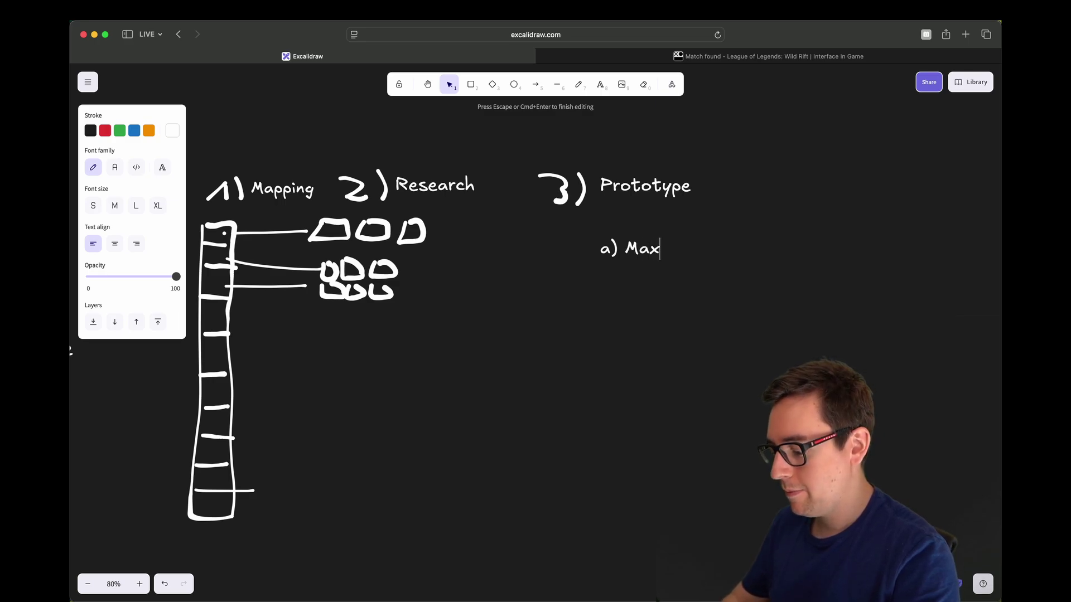
type("imise Intuitiveness")
Duplicate the a) line below itself and retype it as 'b) Getting Ready for 4)'.
key("Escape")
left_click_drag(671, 250, 671, 296, "alt")
key("Return")
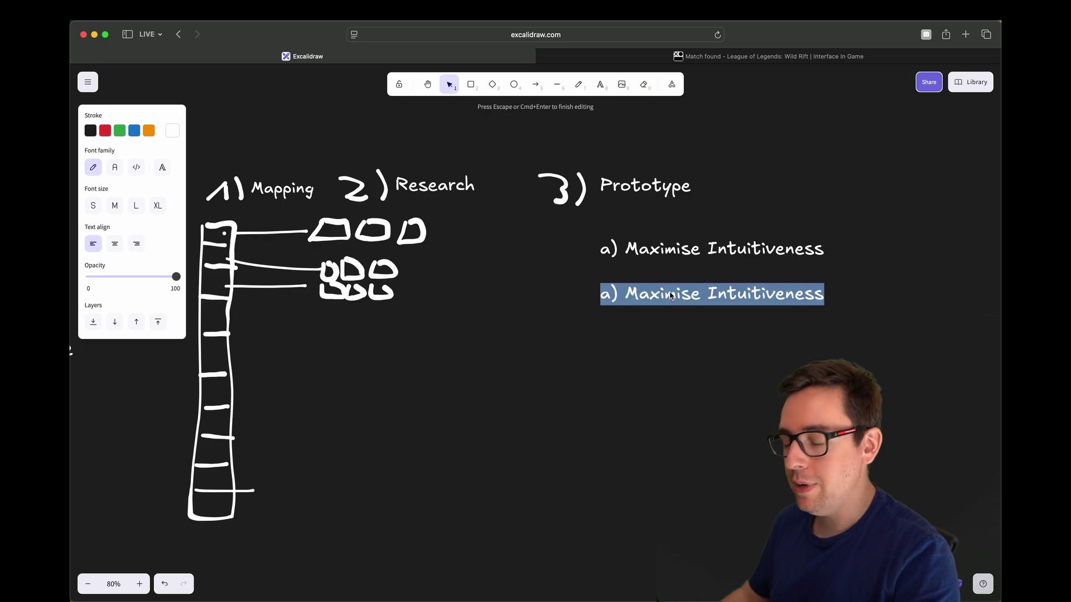
type("b) Get")
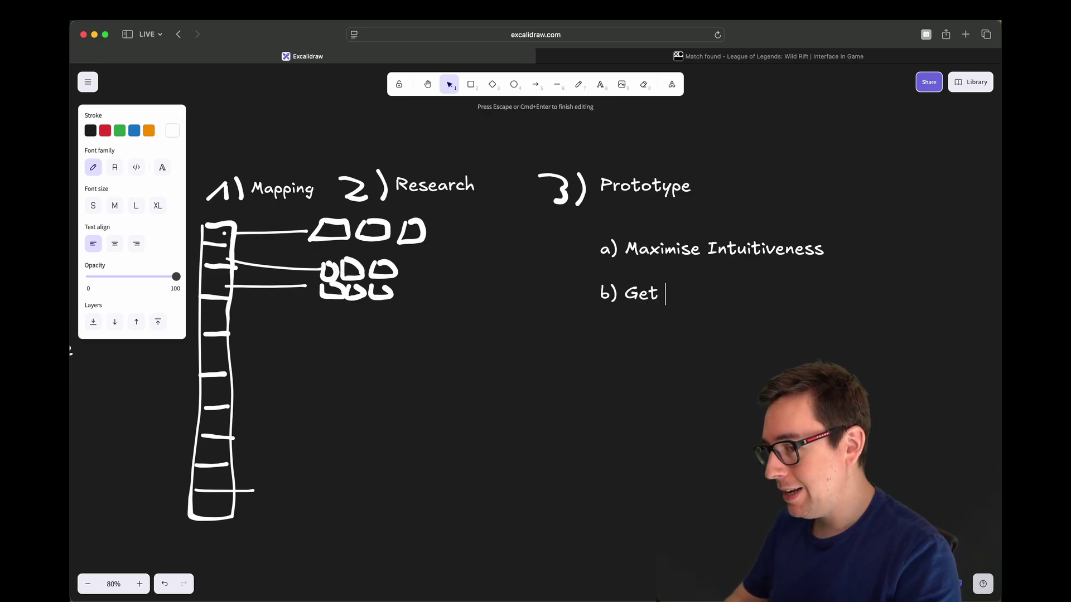
type("ting Ready fo")
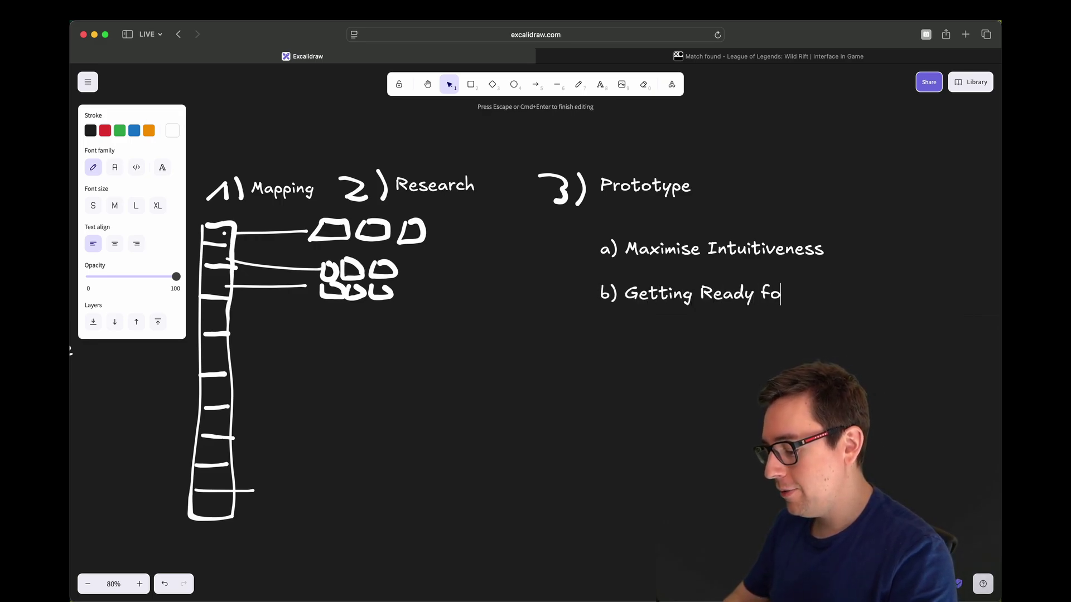
type("r 4)")
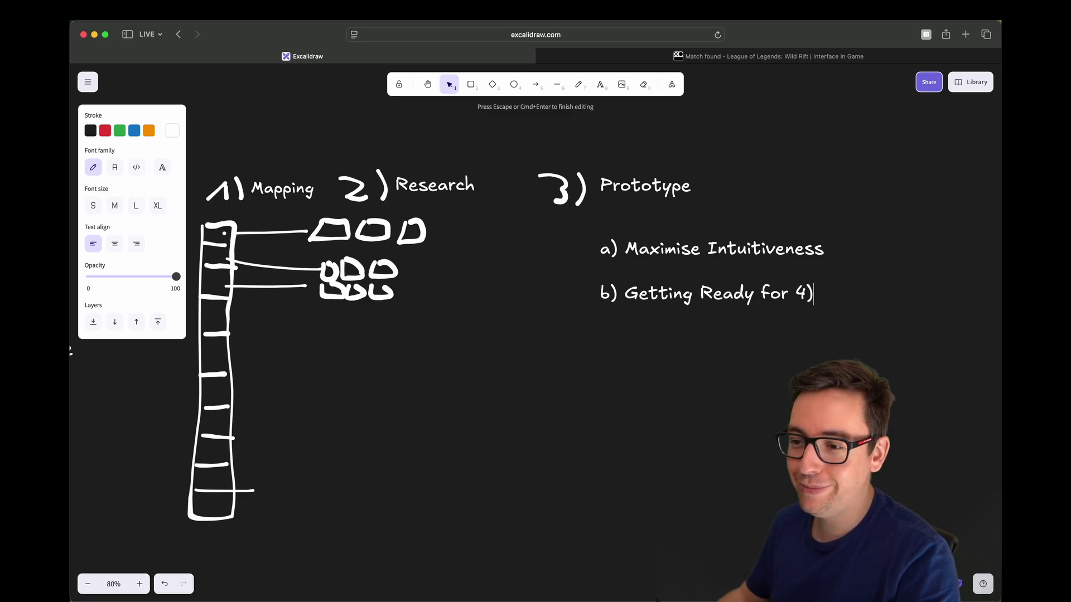
key("Escape")
scroll(591, 315, "right", 5)
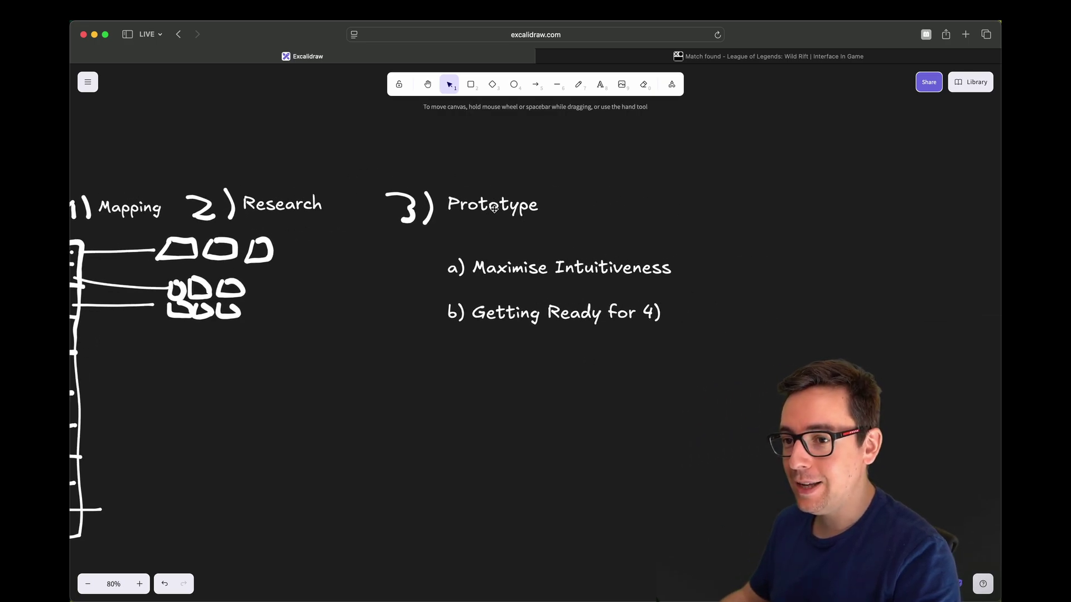
Place a copy of the Prototype heading further to the right.
left_click(494, 208)
left_click_drag(494, 208, 799, 211, "alt")
key("Escape")
Pencil a white '4)' beside the copied heading, replacing the orange attempt.
key("p")
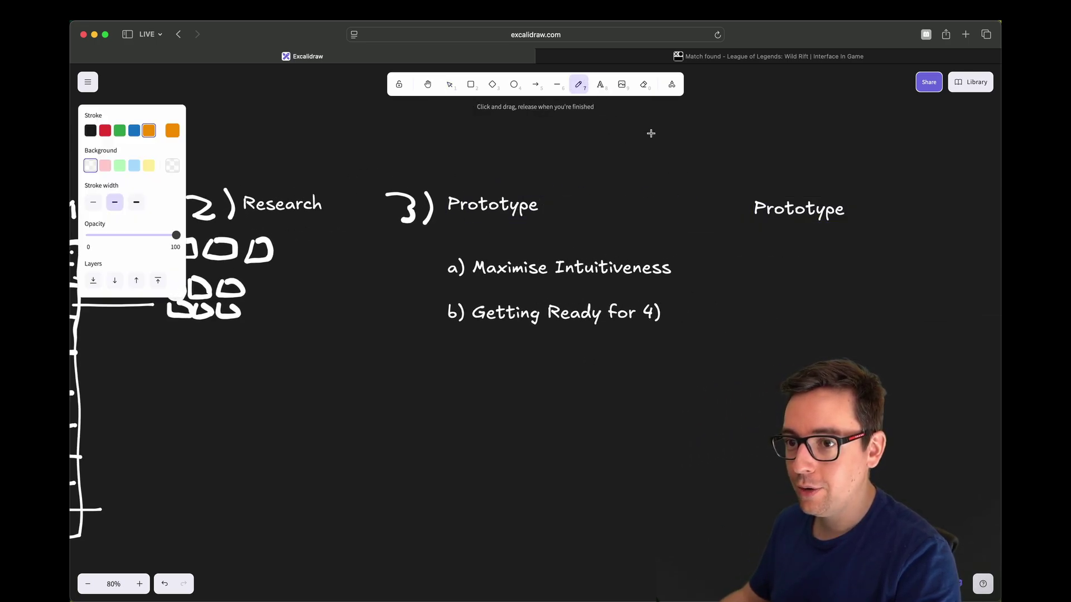
mouse_move(708, 182)
left_mouse_down()
mouse_move(733, 211)
mouse_move(730, 258)
left_mouse_up()
key("ctrl+z")
key("ctrl+z")
left_click(173, 130)
left_click(215, 139)
key("super+shift+z")
key("super+shift+z")
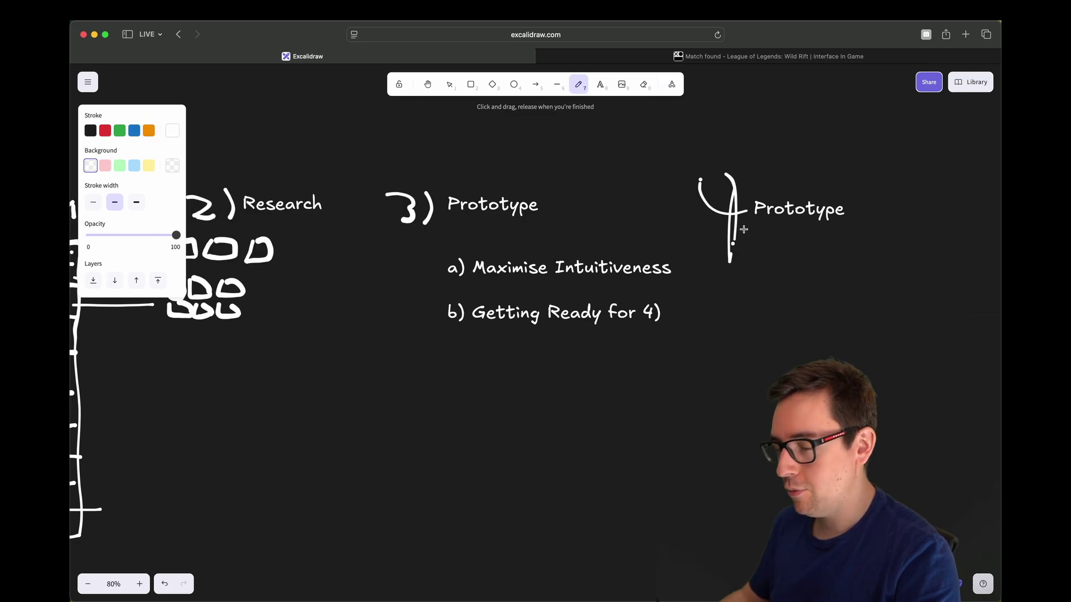
key("super+z")
key("super+z")
left_click_drag(702, 174, 721, 202)
mouse_move(712, 185)
left_mouse_down()
mouse_move(709, 221)
mouse_move(739, 239)
left_mouse_up()
Rename the copied heading to 'Polish'.
key("v")
left_click(794, 215)
double_click(794, 215)
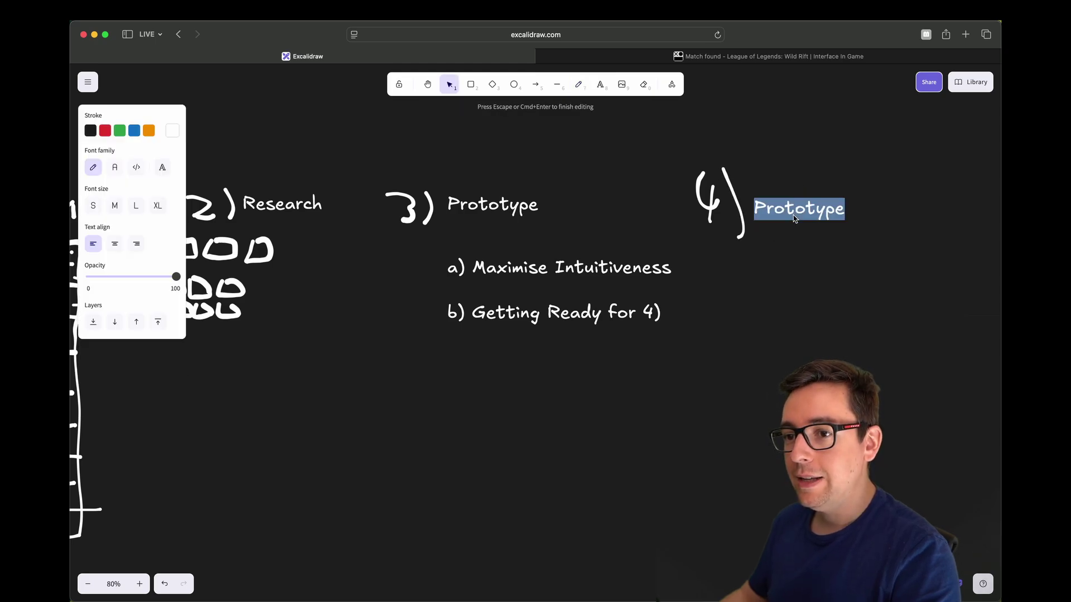
type("Polish")
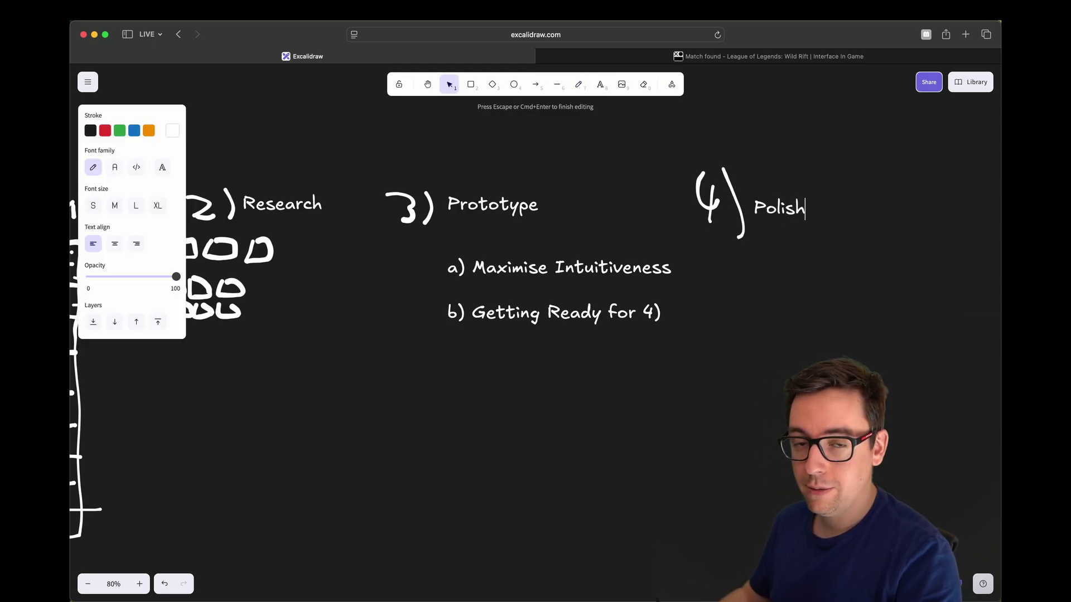
left_click(793, 234)
Check the Polish heading and reposition the view over the four-step workflow.
left_click(789, 203)
scroll(789, 202, "right", 5)
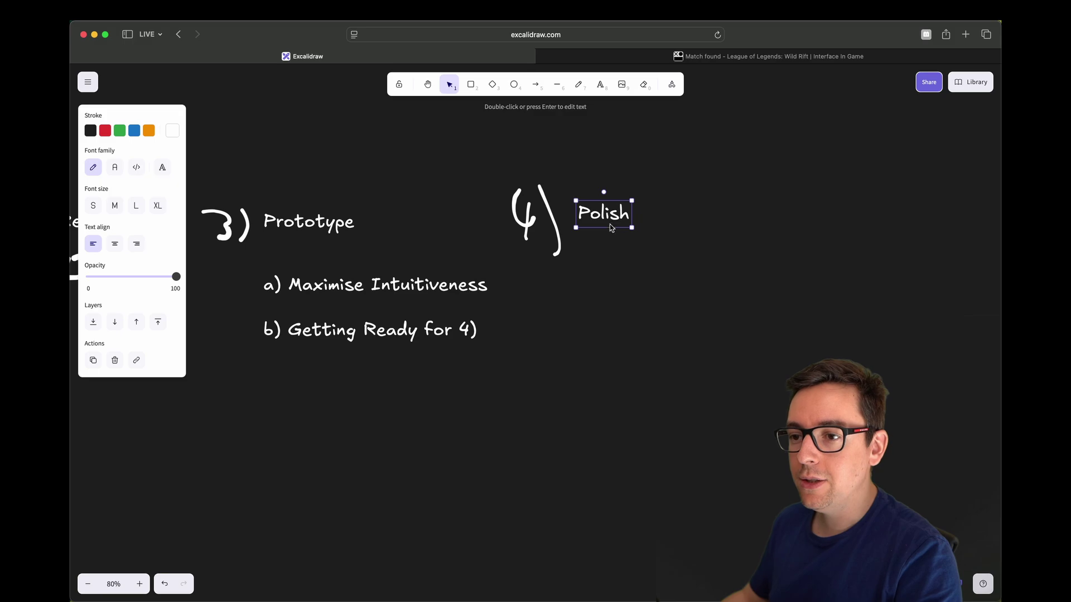
left_click(687, 226)
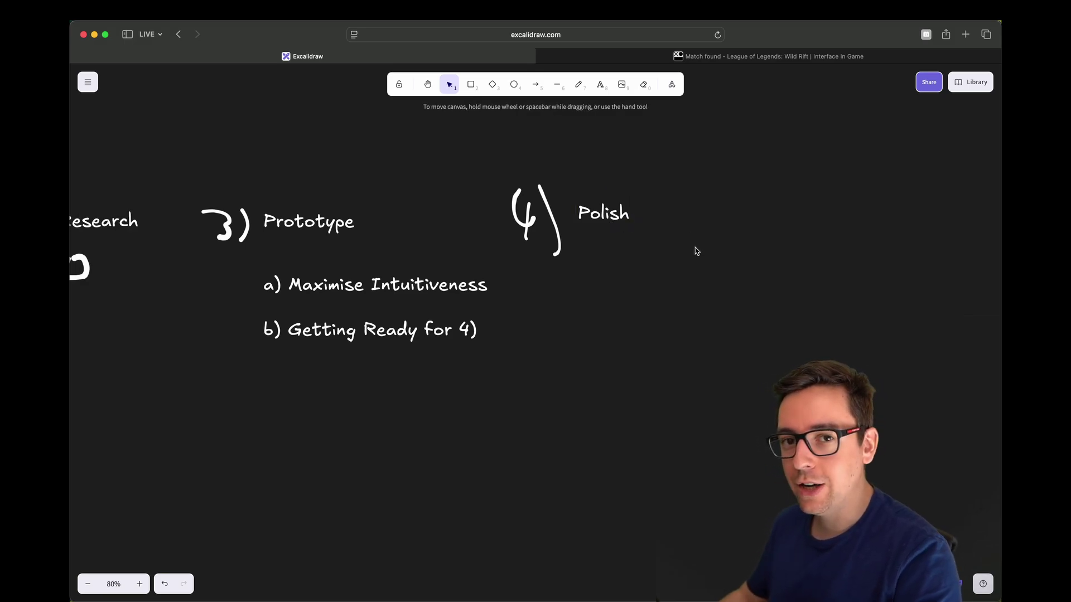
left_click(599, 213)
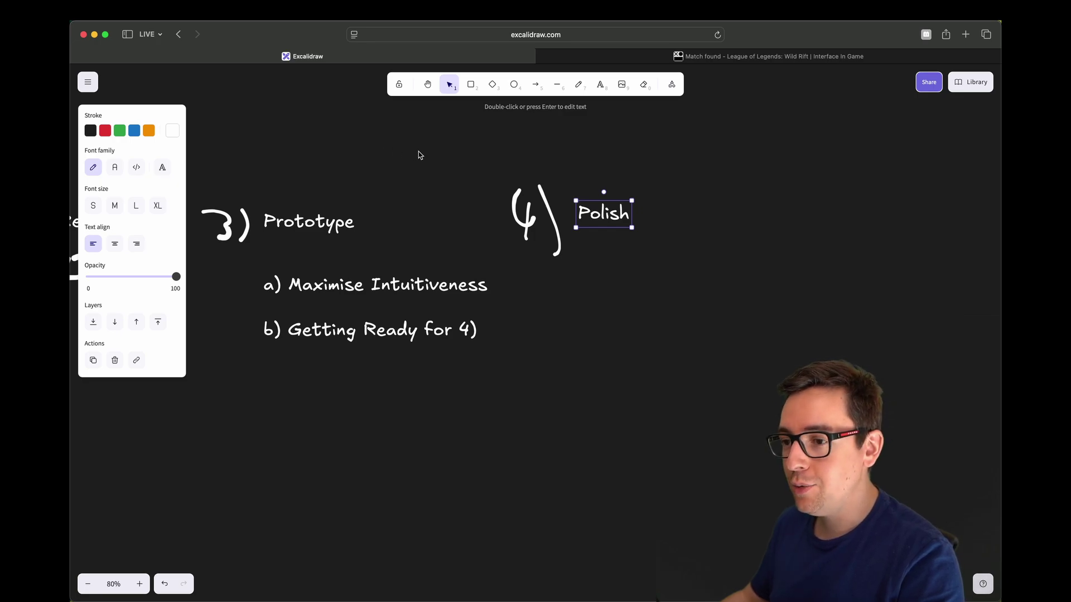
left_click(663, 249)
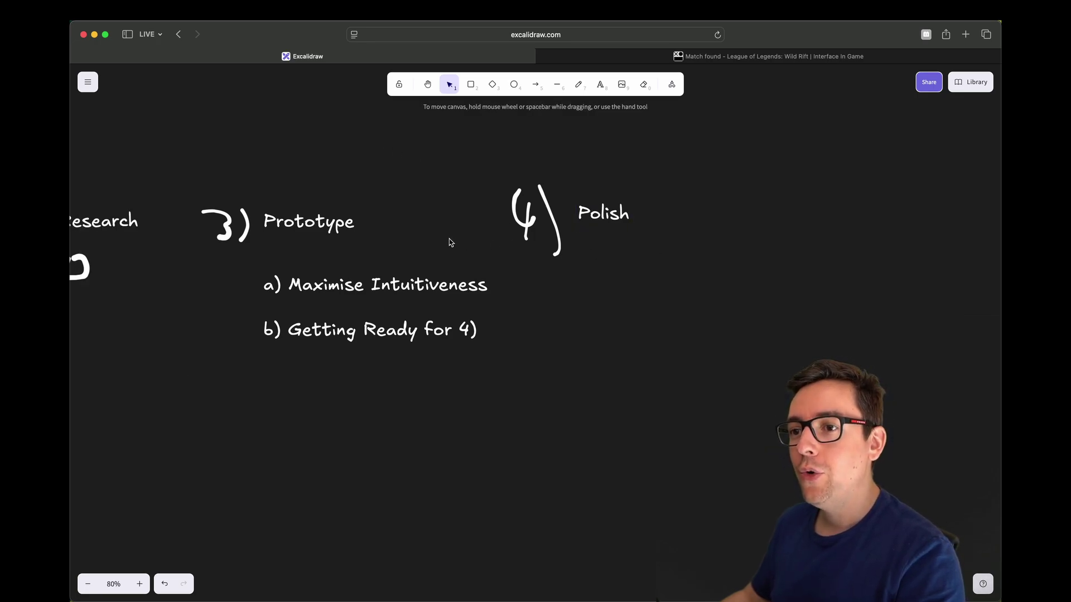
scroll(524, 273, "left", 10)
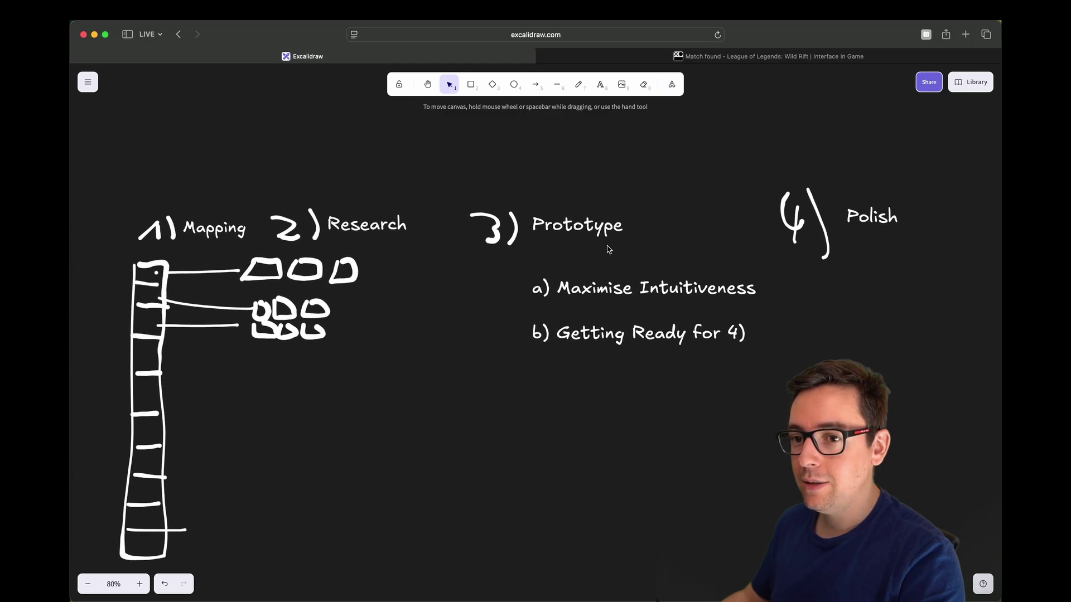
scroll(605, 234, "down", 2)
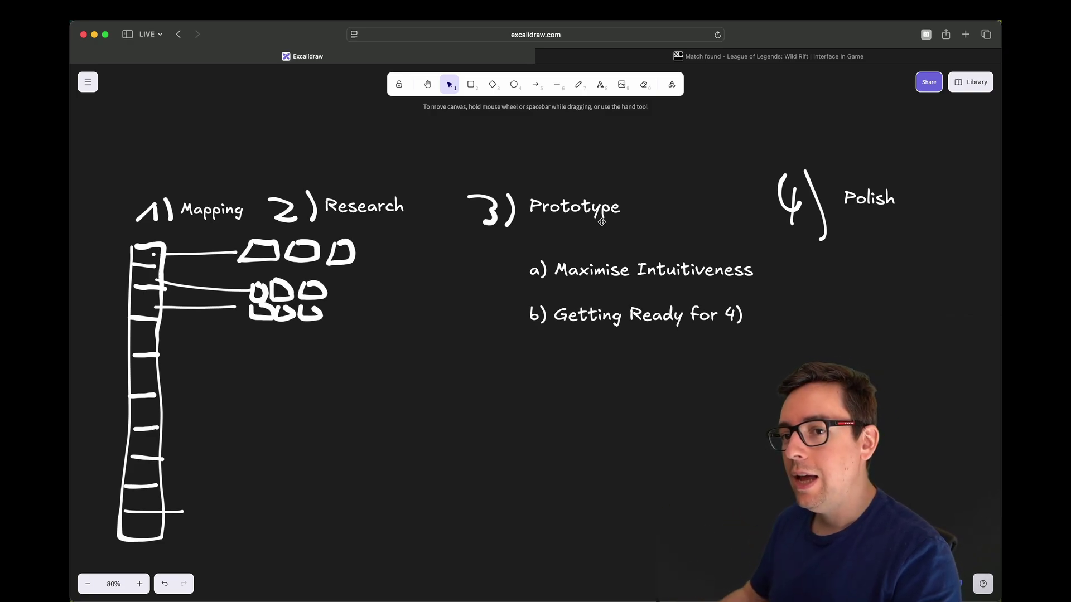
middle_click_drag(619, 239, 618, 222)
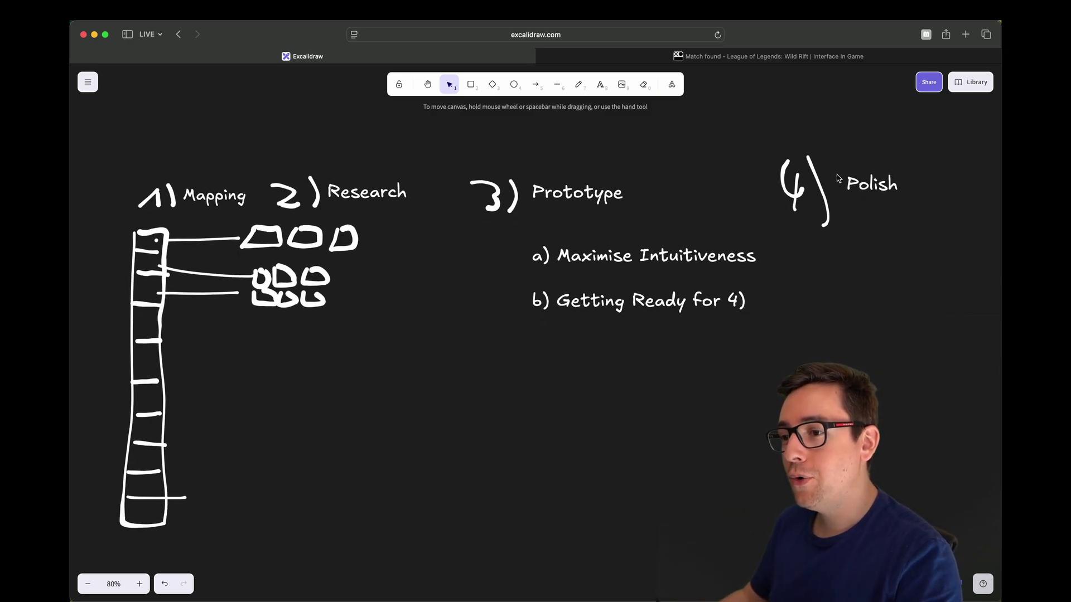
left_click(578, 84)
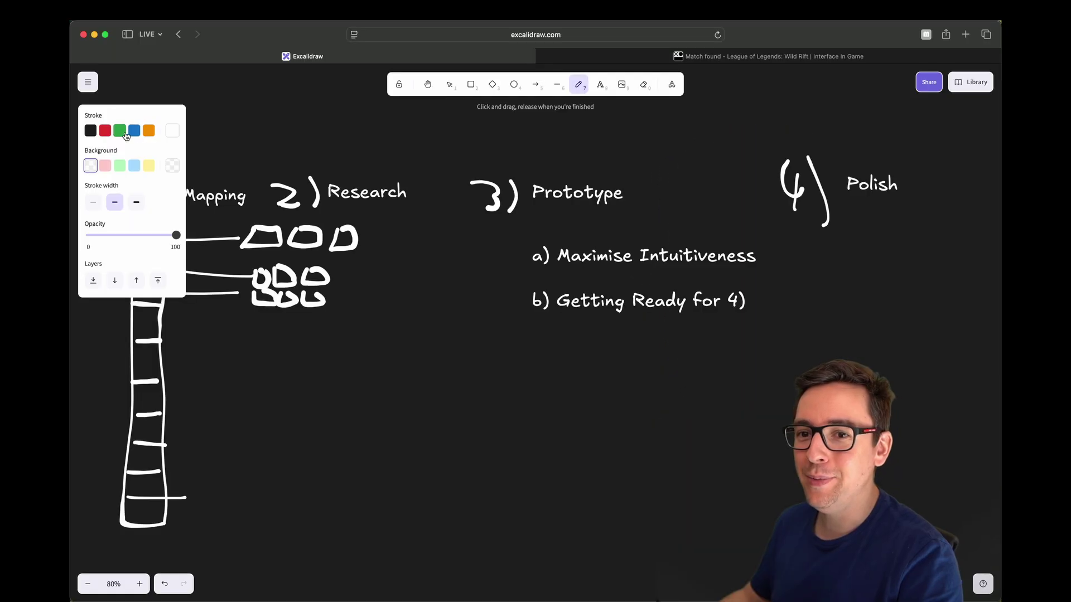
Sketch a green loop line above the steps and an arrow from Prototype back to Mapping.
left_click_drag(167, 164, 323, 164)
key("1")
scroll(333, 166, "right", 1)
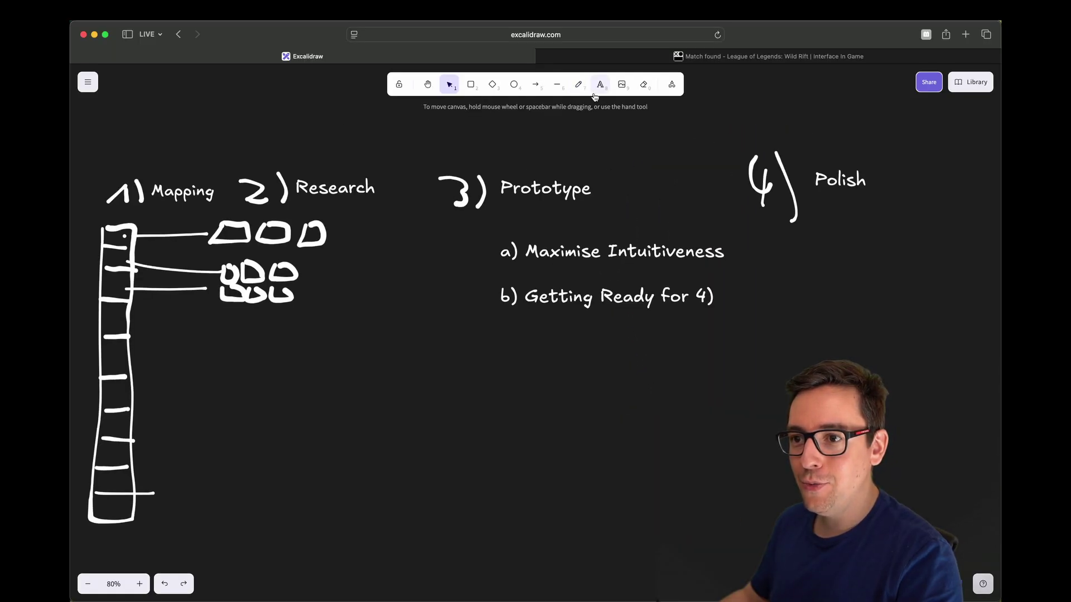
left_click(578, 84)
mouse_move(207, 162)
left_mouse_down()
mouse_move(808, 159)
mouse_move(811, 150)
left_mouse_up()
scroll(340, 151, "left", 3)
mouse_move(327, 155)
left_mouse_down()
mouse_move(710, 156)
mouse_move(407, 126)
mouse_move(301, 139)
left_mouse_up()
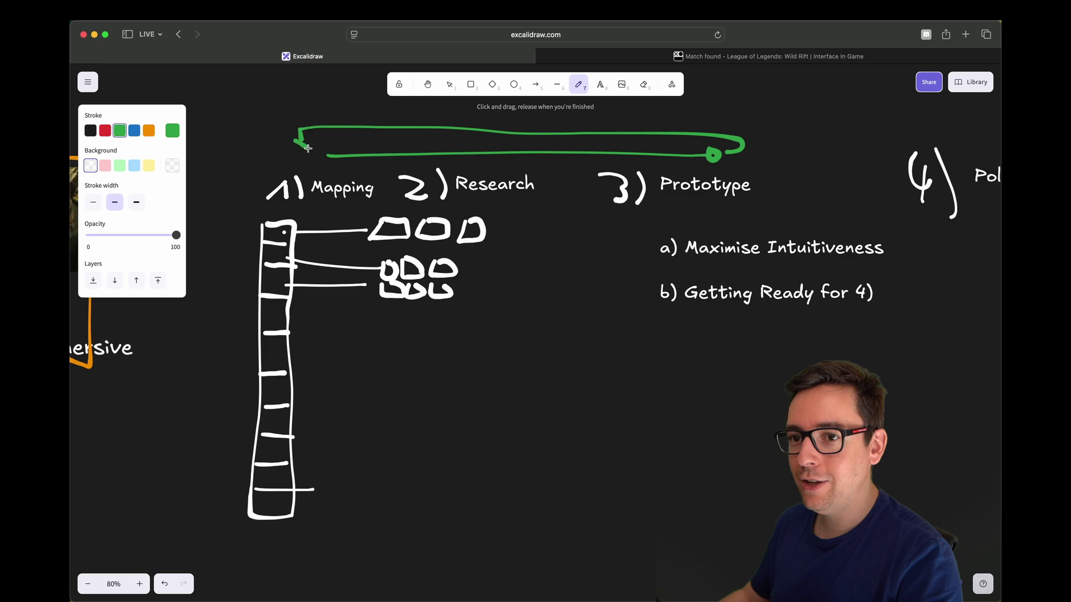
Add green loops from Prototype back to Research, forward to Polish, and back.
scroll(530, 156, "right", 2)
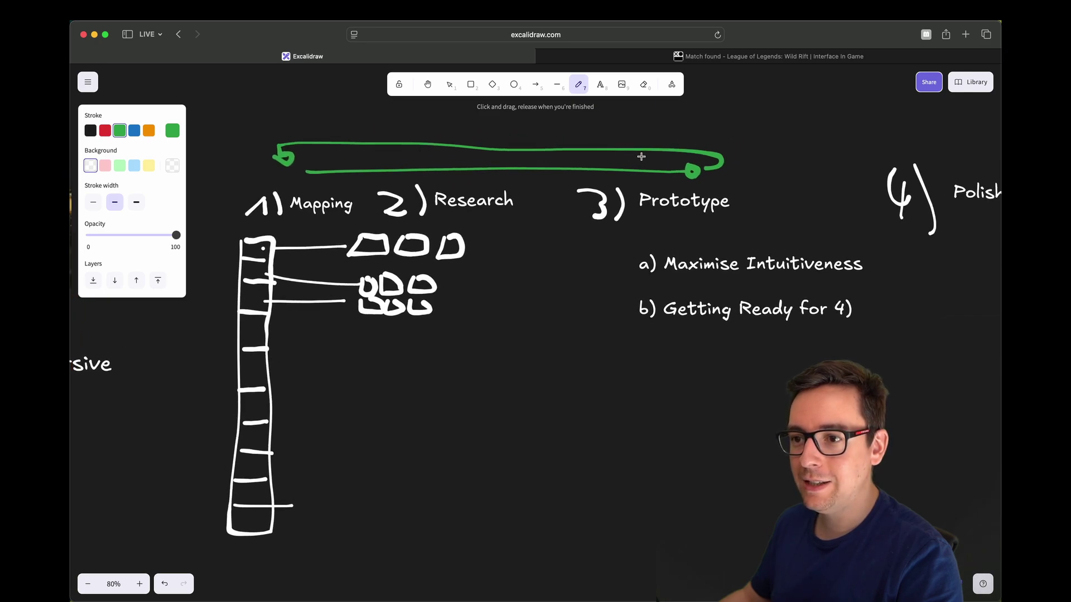
mouse_move(645, 158)
left_mouse_down()
mouse_move(625, 141)
mouse_move(449, 137)
left_mouse_up()
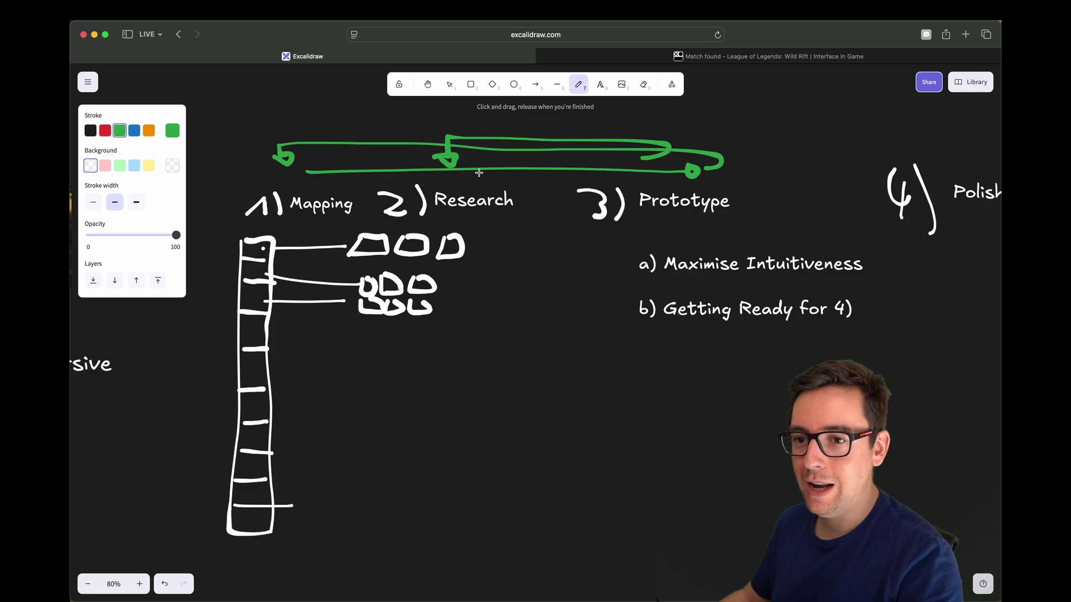
scroll(486, 169, "right", 3)
scroll(707, 181, "left", 3)
left_click_drag(720, 180, 927, 171)
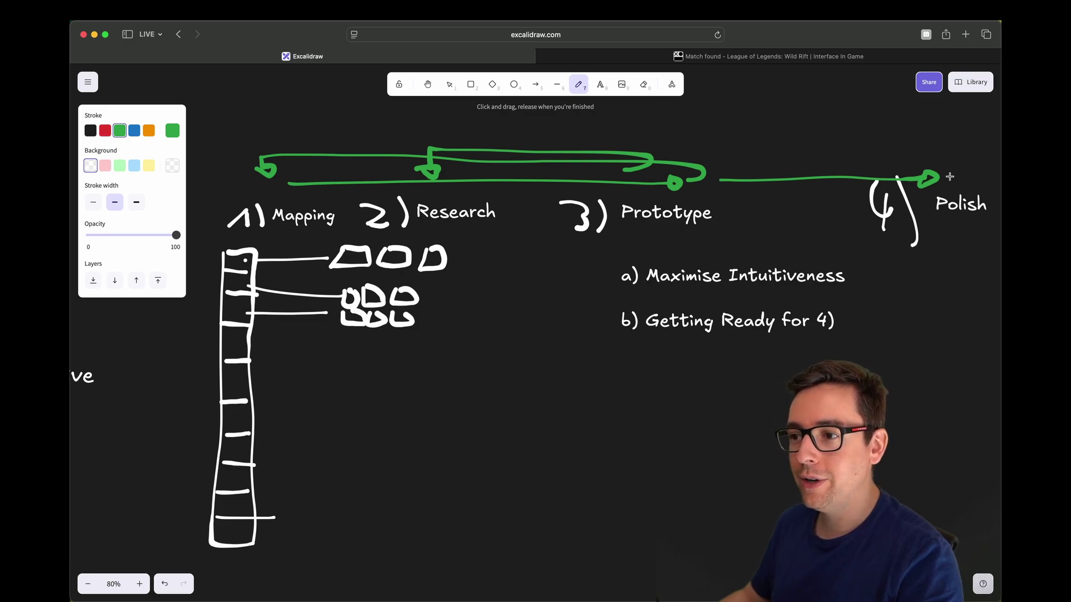
mouse_move(950, 176)
left_mouse_down()
mouse_move(760, 161)
mouse_move(800, 165)
left_mouse_up()
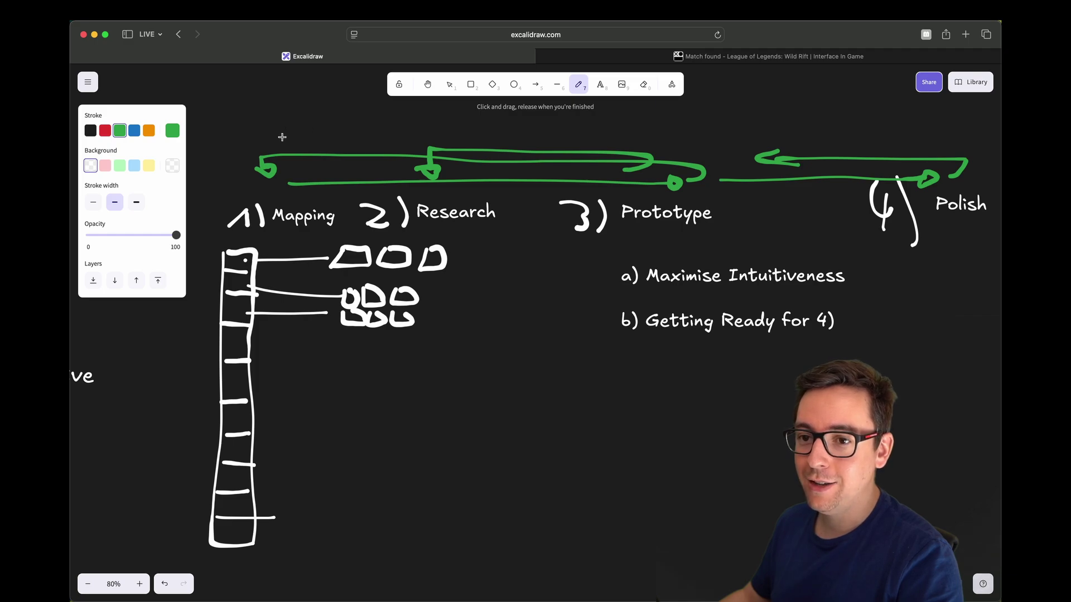
left_click_drag(734, 153, 670, 150)
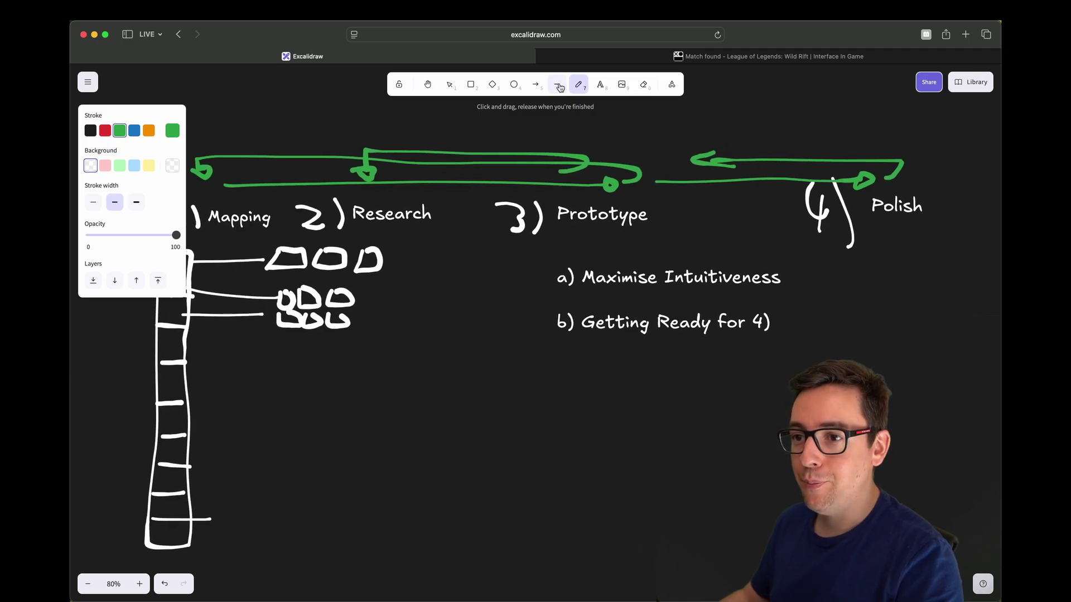
Draw an orange vertical wall between 3) Prototype and 4) Polish.
left_click(146, 130)
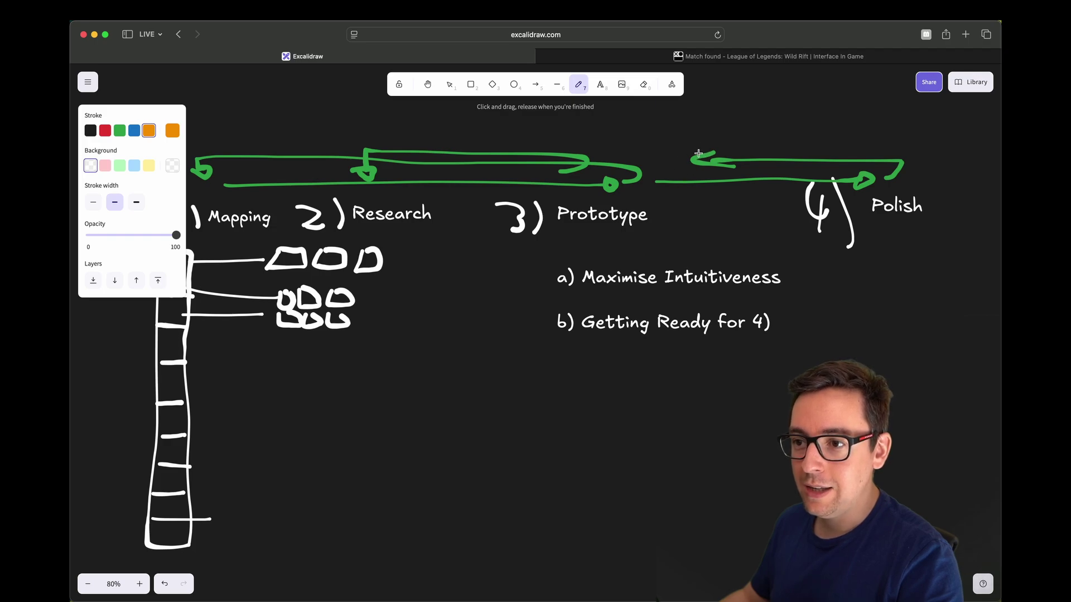
mouse_move(691, 164)
left_mouse_down()
mouse_move(692, 210)
mouse_move(724, 233)
left_mouse_up()
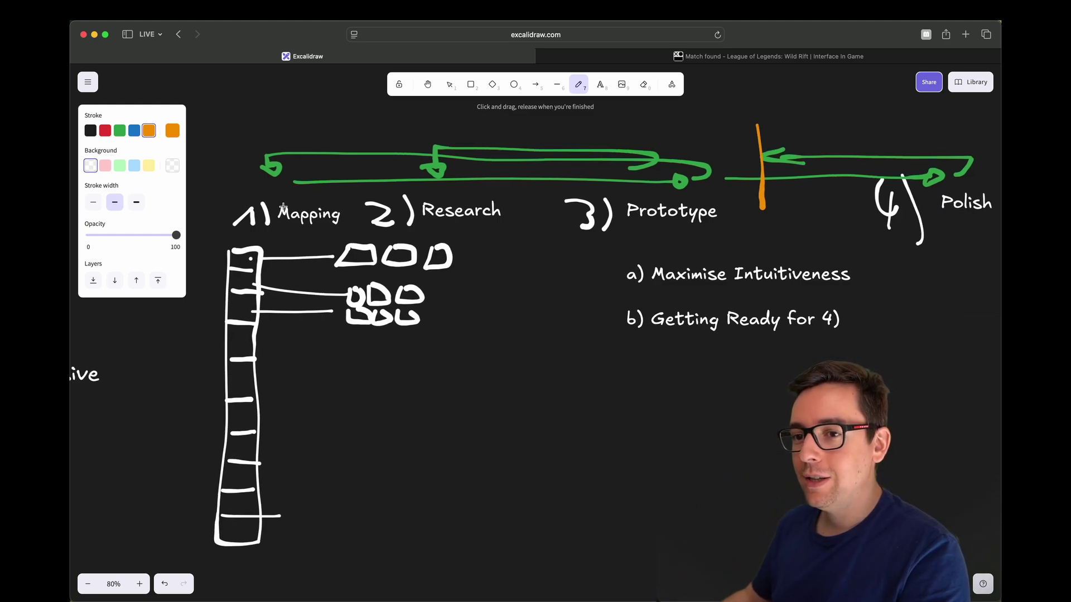
left_click_drag(619, 172, 575, 189)
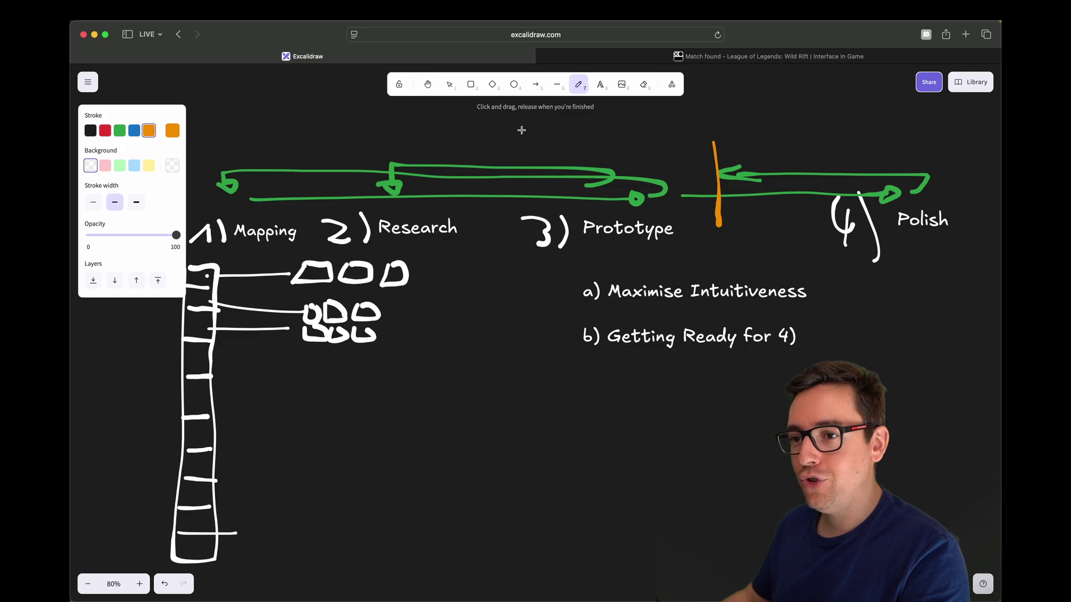
Write a small orange 'MS' label above the wall and underline it.
left_click_drag(580, 132, 597, 154)
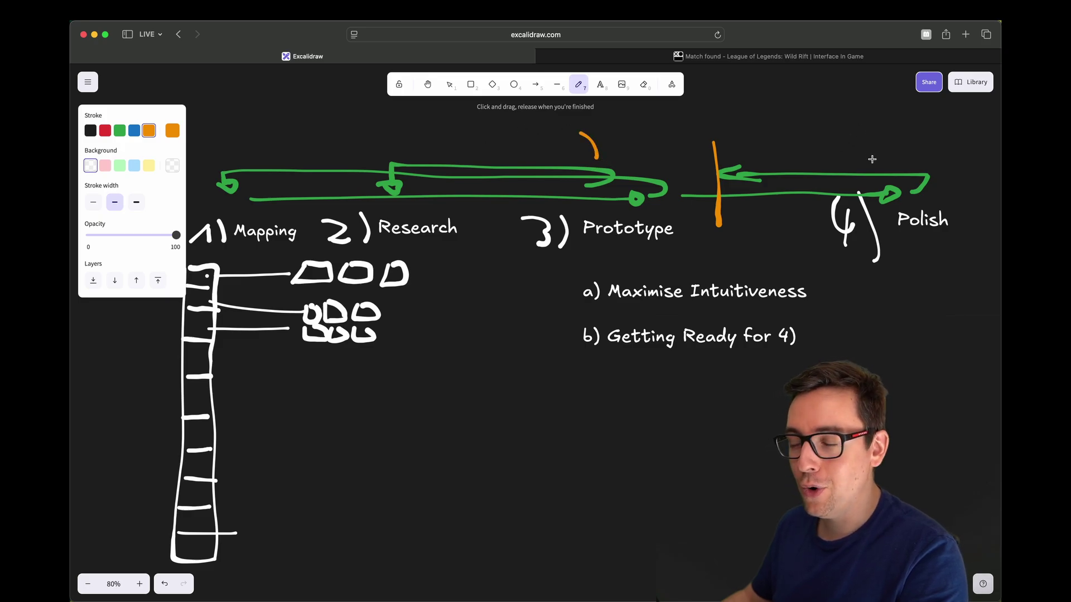
scroll(559, 202, "left", 5)
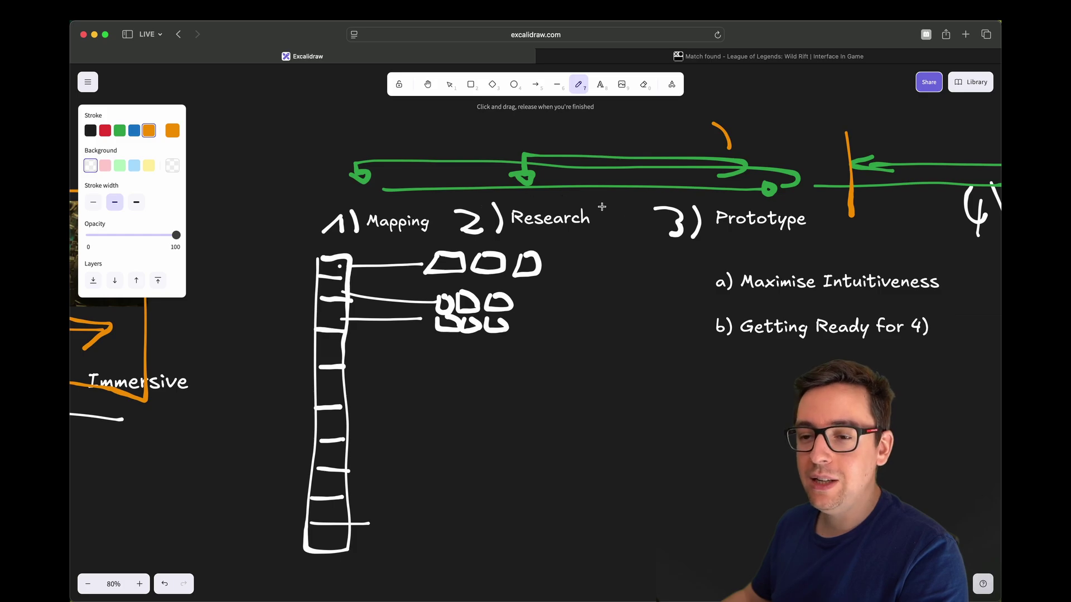
scroll(686, 188, "right", 8)
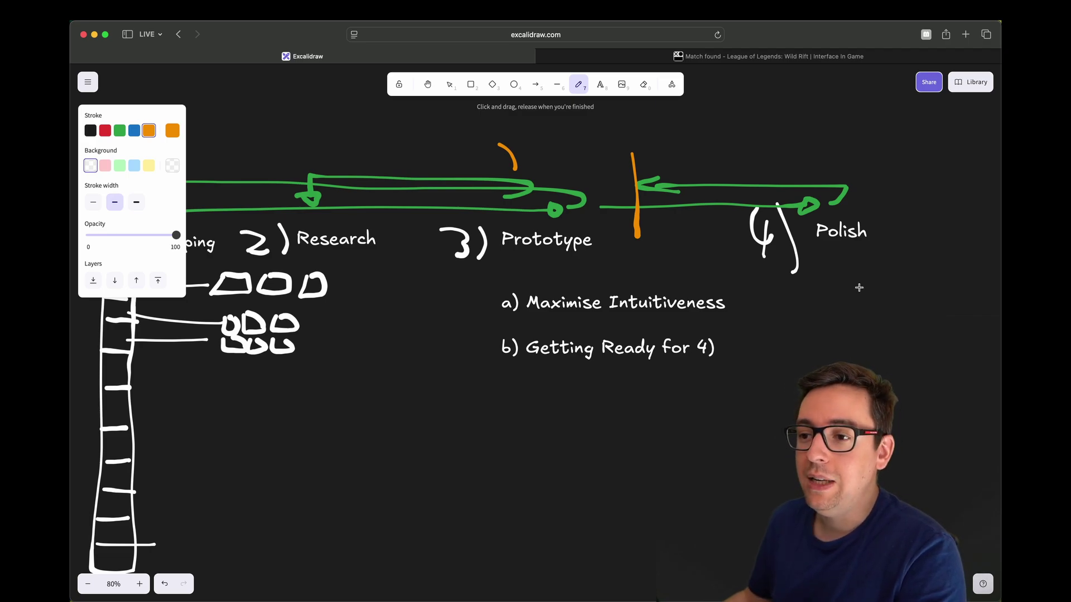
middle_click_drag(710, 255, 777, 253)
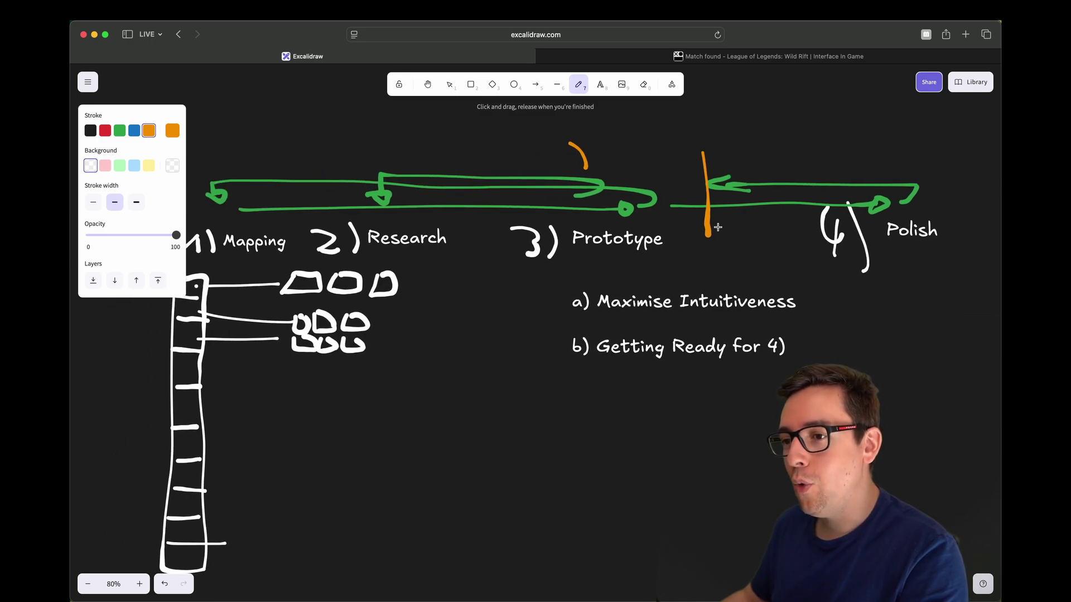
mouse_move(685, 128)
left_mouse_down()
mouse_move(683, 144)
mouse_move(780, 133)
left_mouse_up()
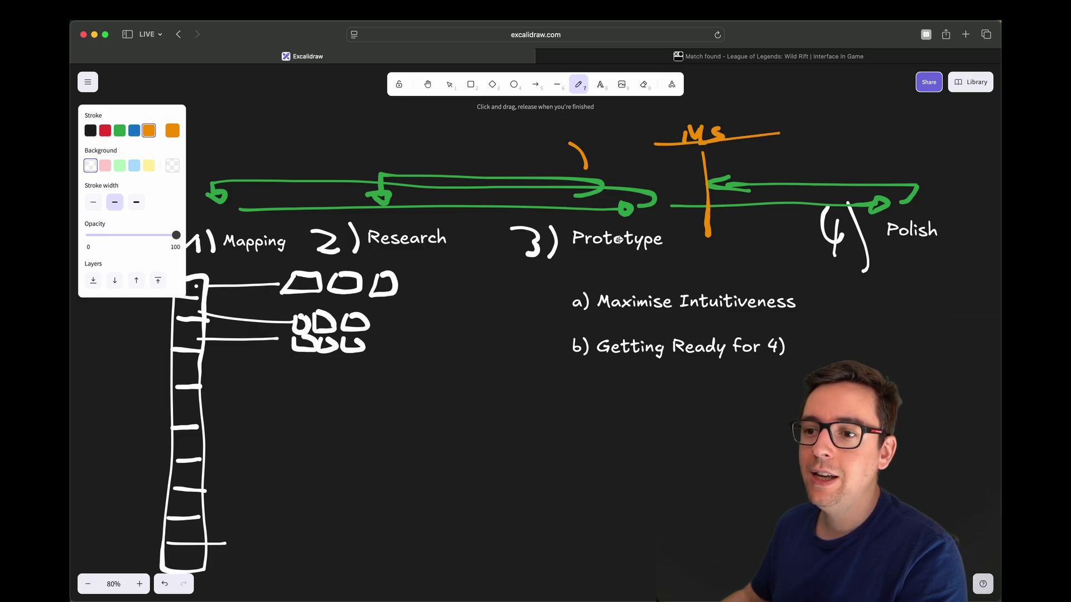
middle_click_drag(695, 230, 817, 226)
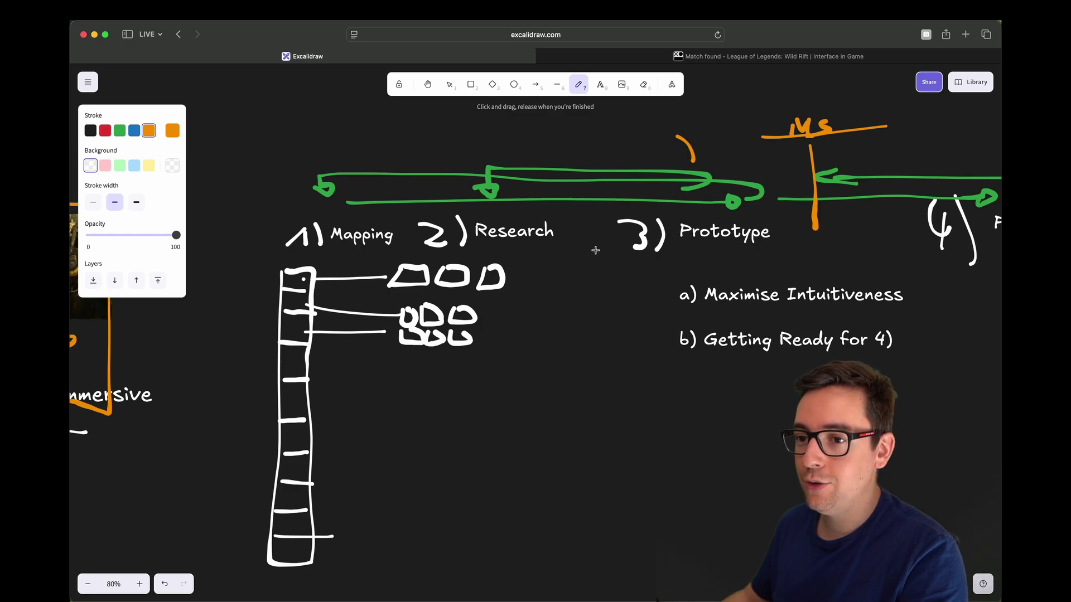
Draw orange underlines beneath 3) Prototype, 2) Research and 4) Polish.
left_click_drag(600, 258, 763, 254)
left_click_drag(418, 245, 564, 240)
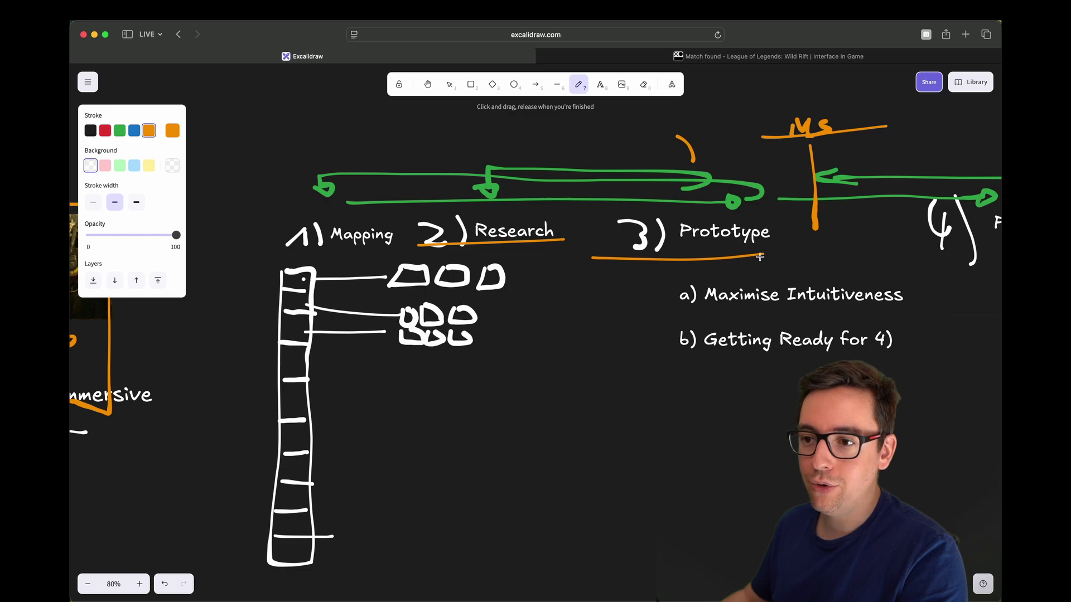
scroll(781, 249, "right", 5)
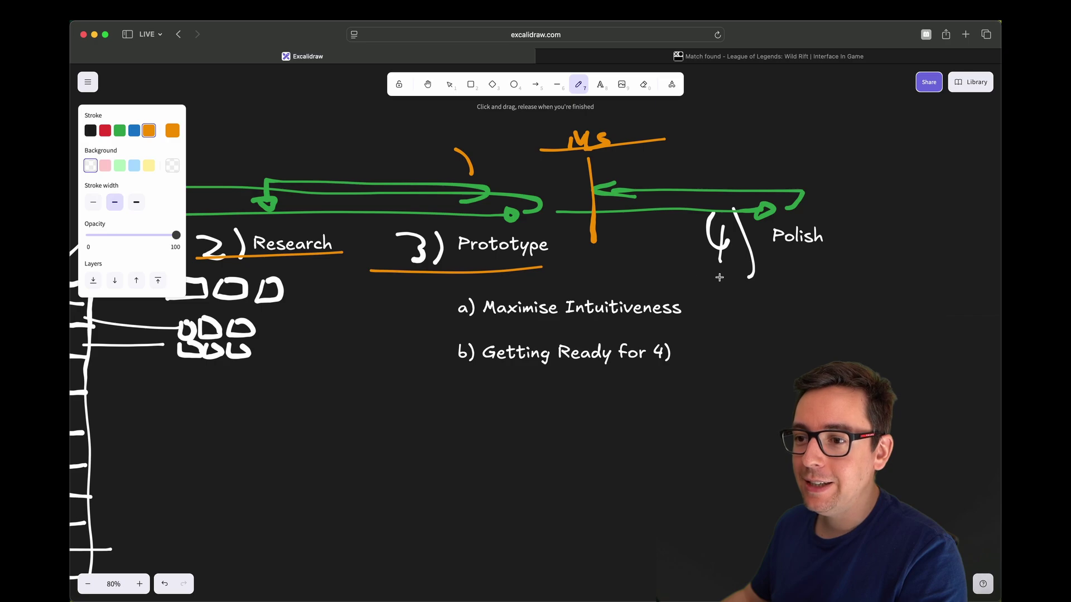
scroll(663, 273, "right", 2)
left_click_drag(632, 263, 802, 261)
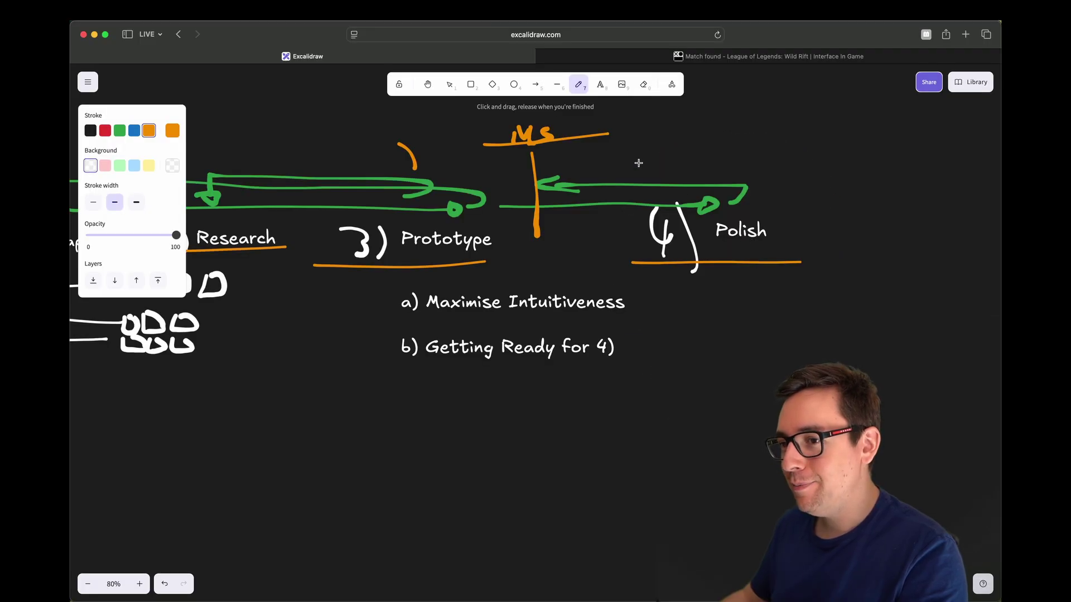
Enclose 4) Polish in an orange box, then switch to the hand tool.
mouse_move(639, 163)
left_mouse_down()
mouse_move(637, 210)
mouse_move(636, 172)
mouse_move(815, 176)
mouse_move(810, 249)
left_mouse_up()
scroll(535, 223, "left", 3)
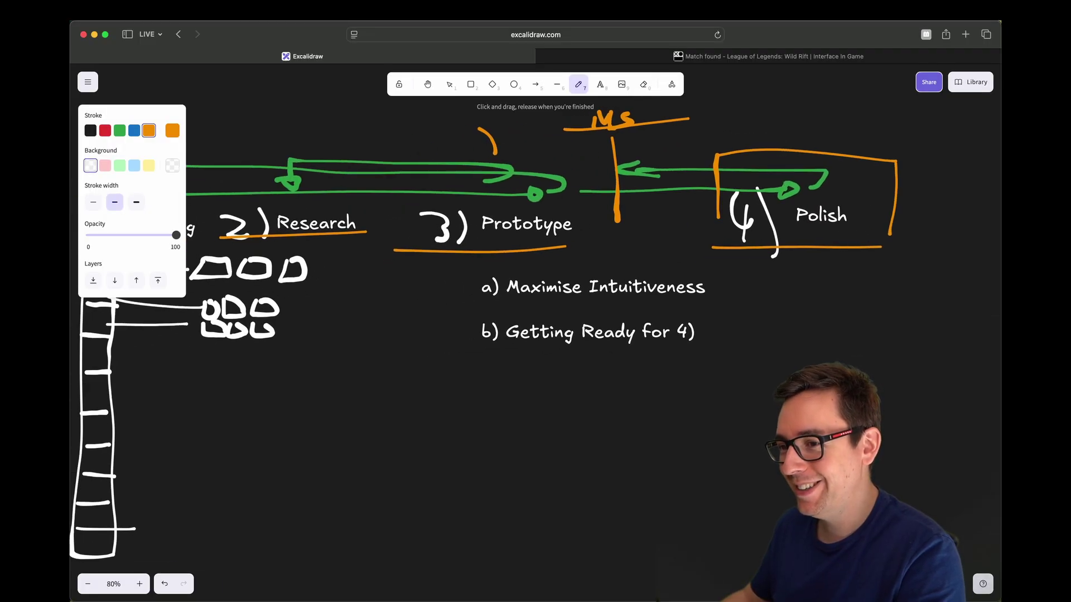
key("v")
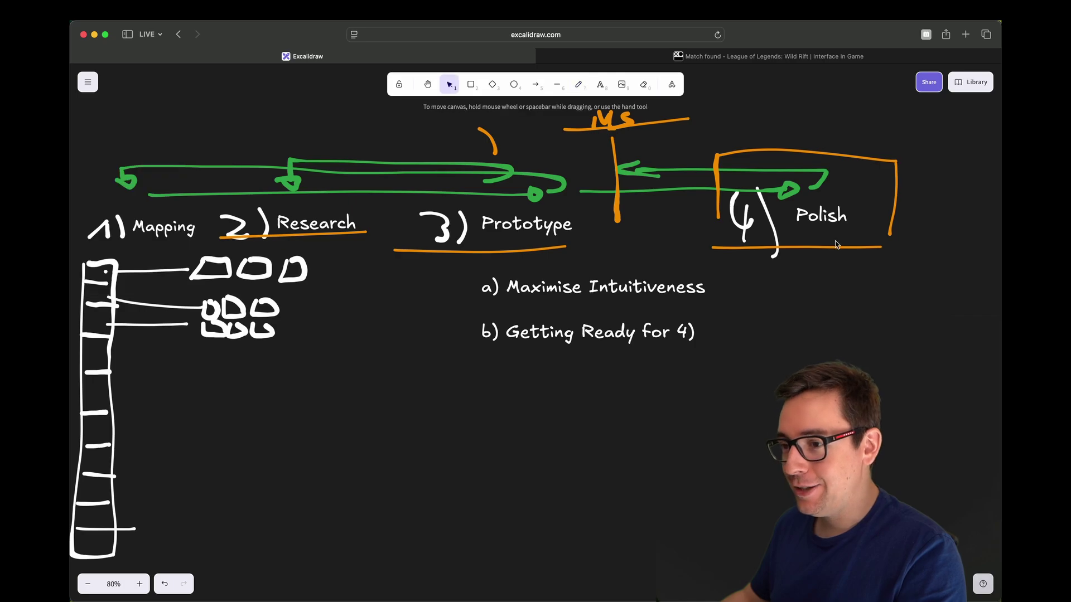
left_click(428, 84)
Pan the canvas so the quadrant chart's Intuitive and Confusing areas sit beside the workflow.
left_click_drag(588, 251, 623, 264)
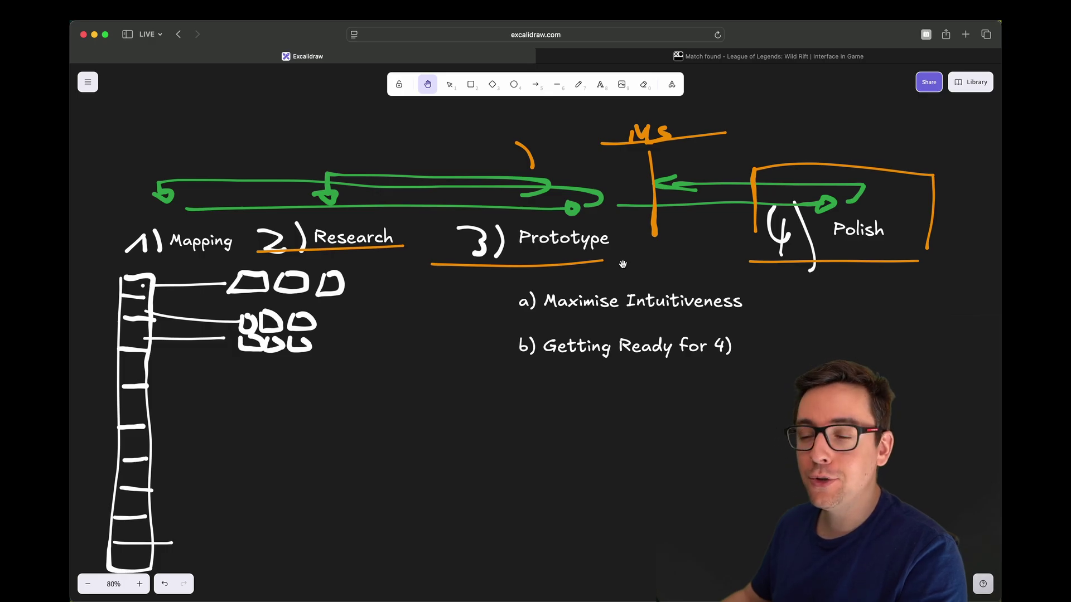
left_click_drag(778, 222, 732, 227)
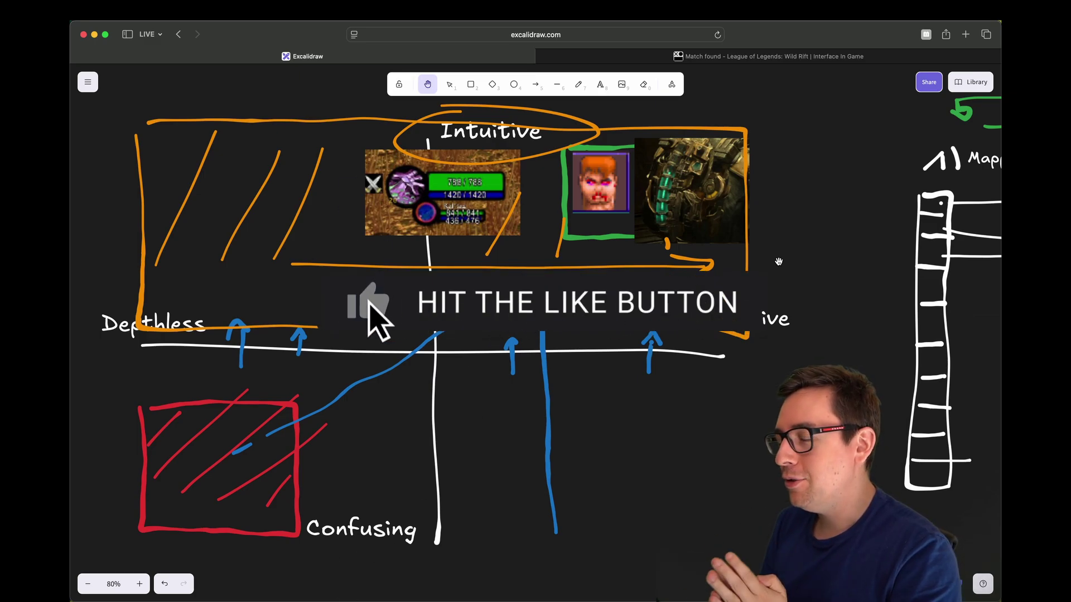
On the Interface In Game tab, close the Match found screenshot and open the Alan Wake II homepage.
key("ctrl+Tab")
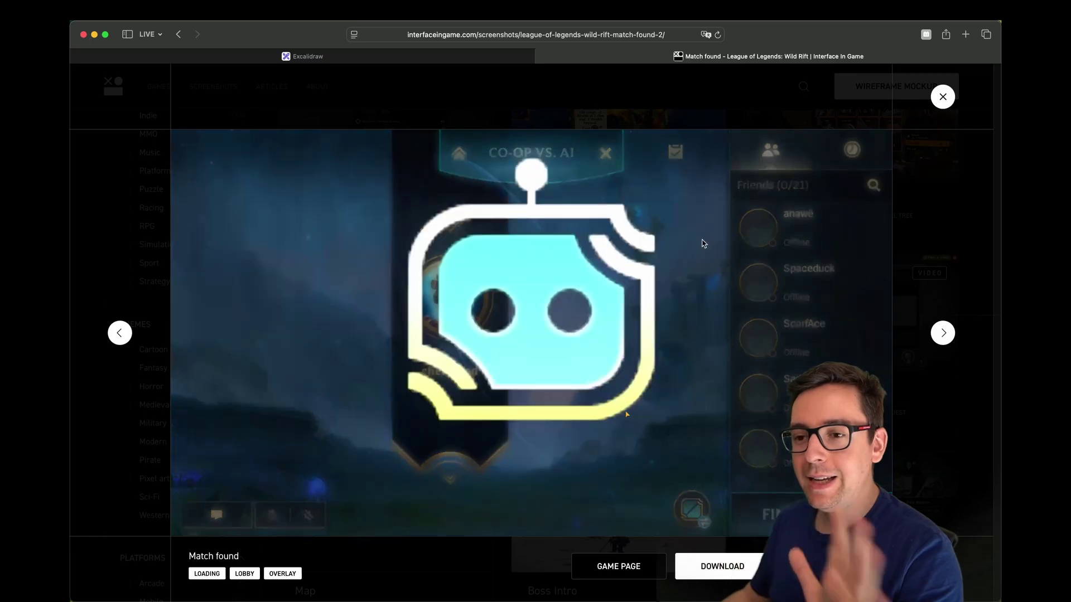
left_click(378, 91)
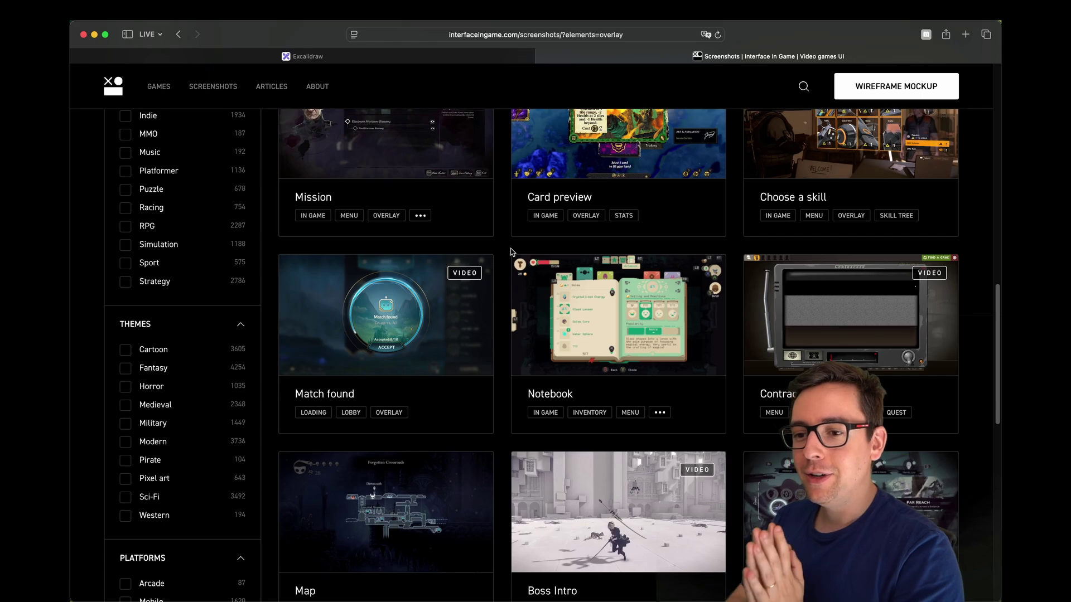
left_click(113, 86)
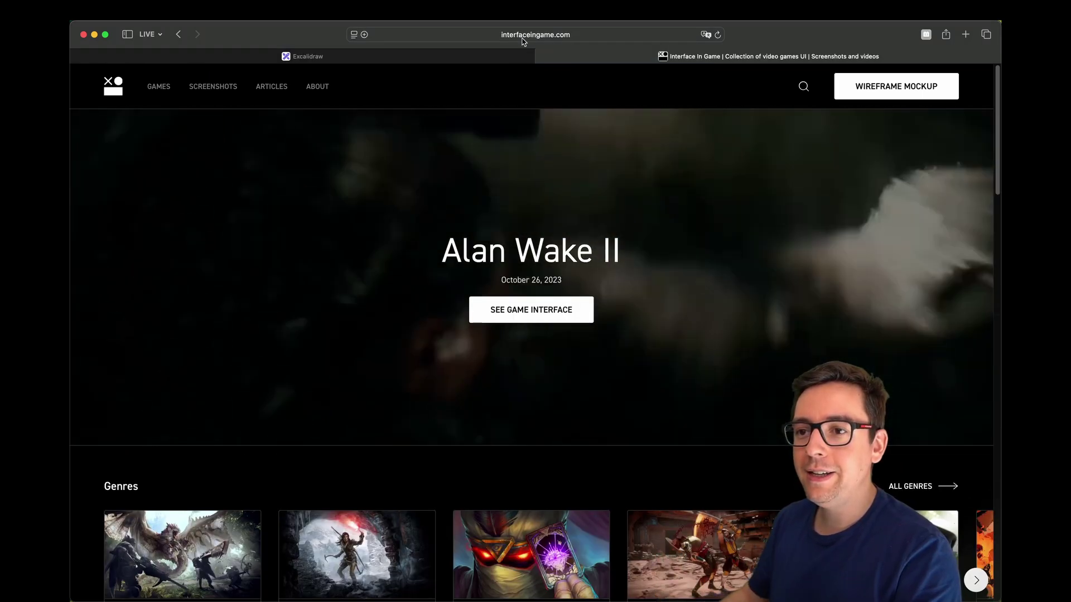